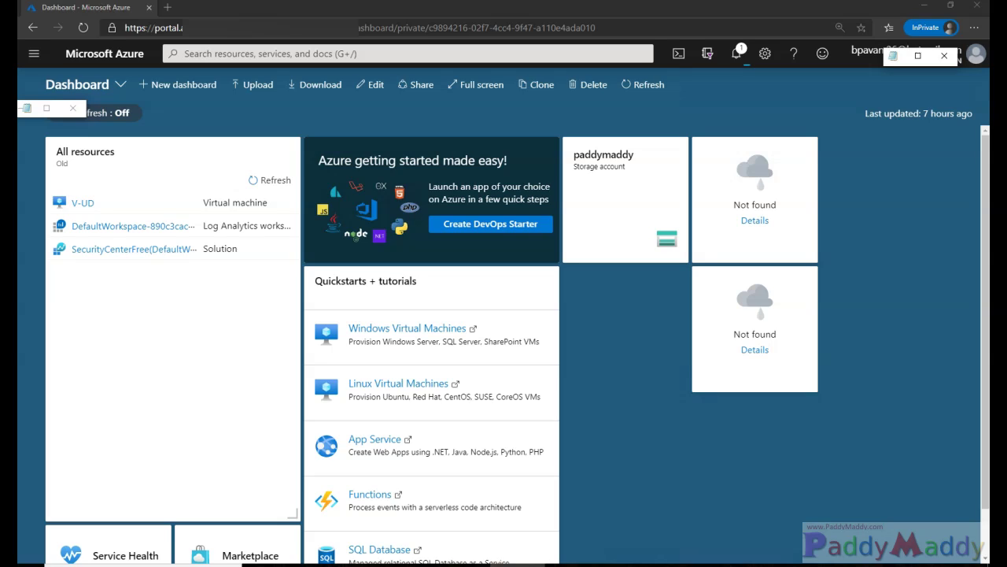
Step: Open the vmserver02 virtual machine from the list of virtual machines
{"action": "left_click", "coordinate": [79, 84]}
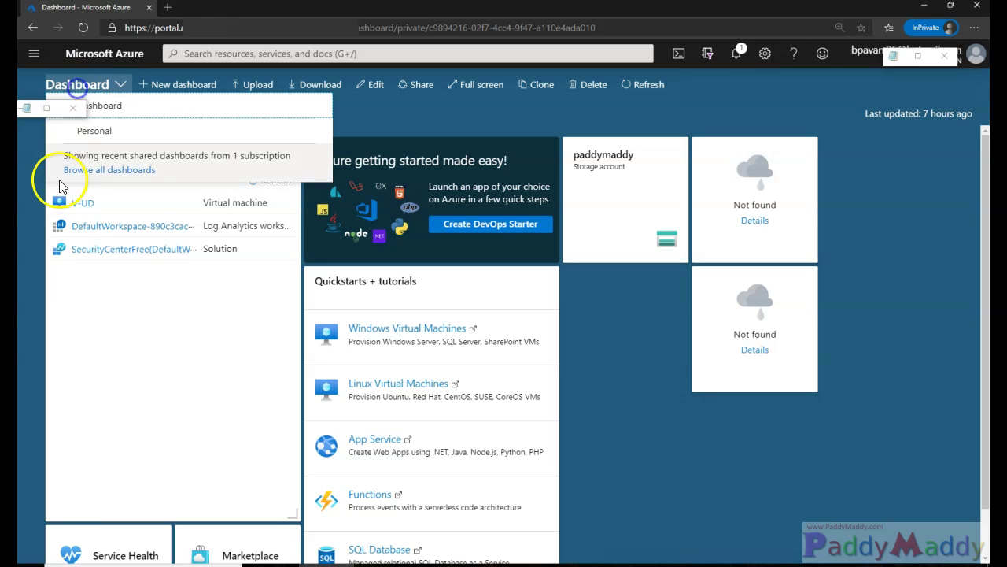
{"action": "left_click", "coordinate": [32, 52]}
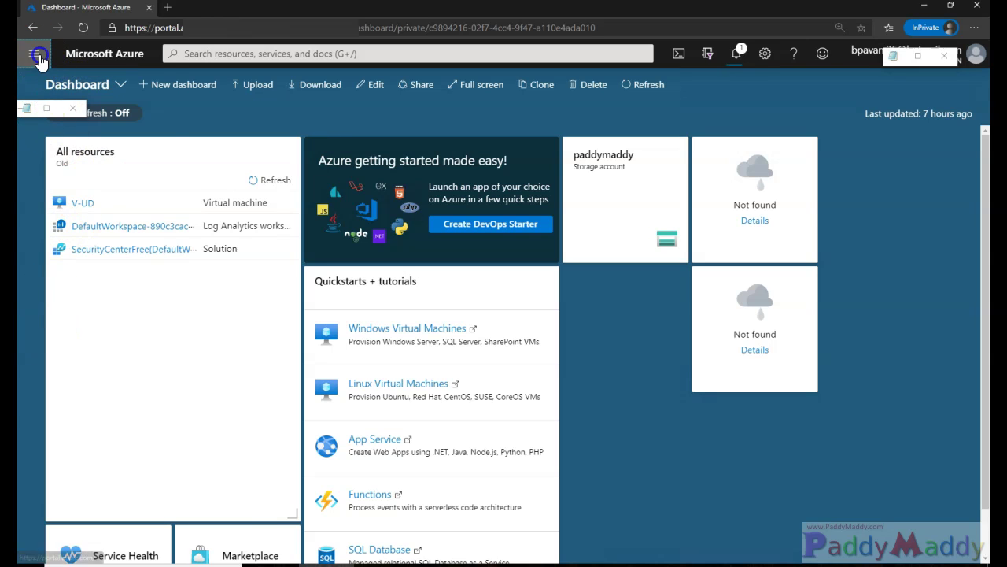
{"action": "left_click", "coordinate": [33, 54]}
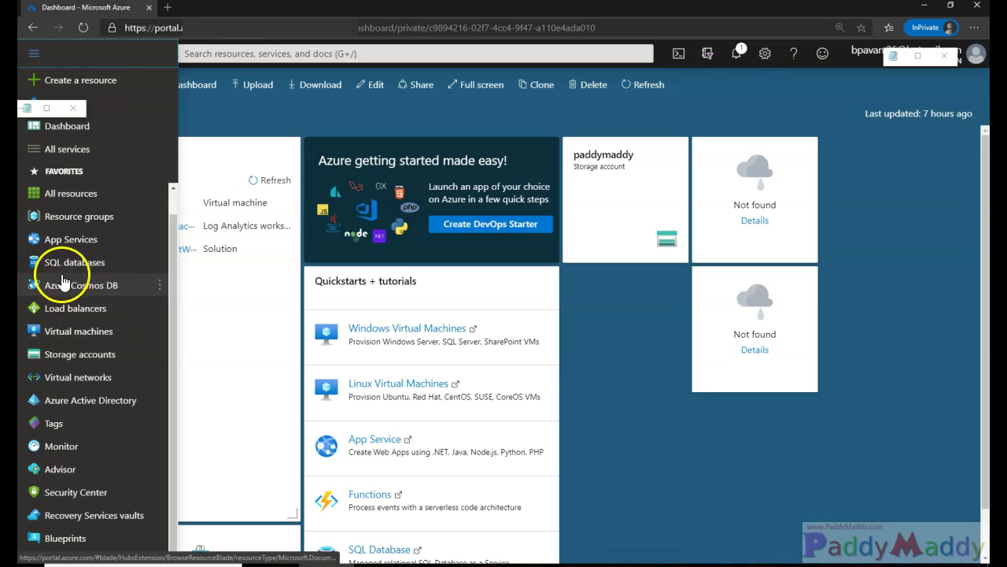
{"action": "left_click", "coordinate": [62, 331]}
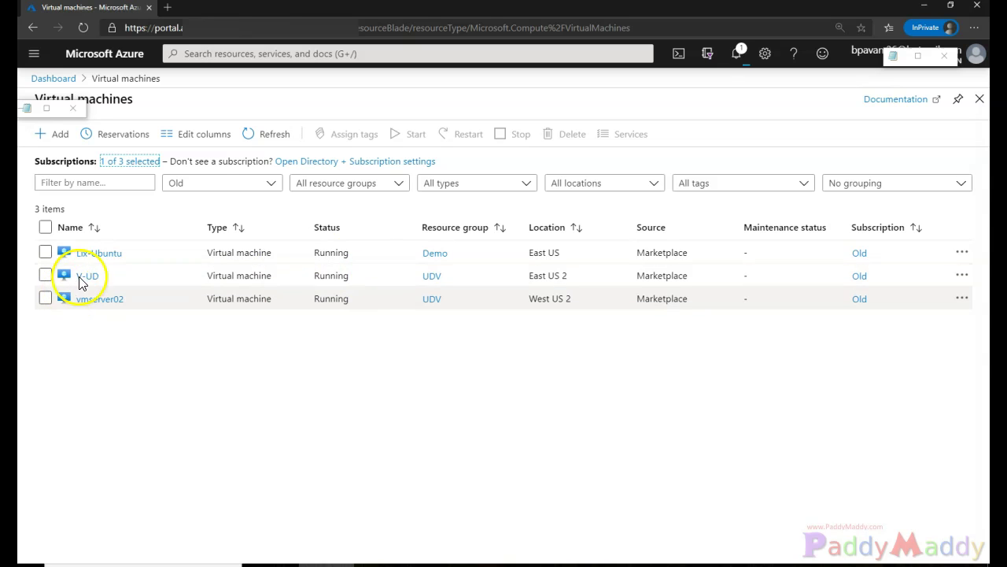
{"action": "left_click", "coordinate": [88, 301]}
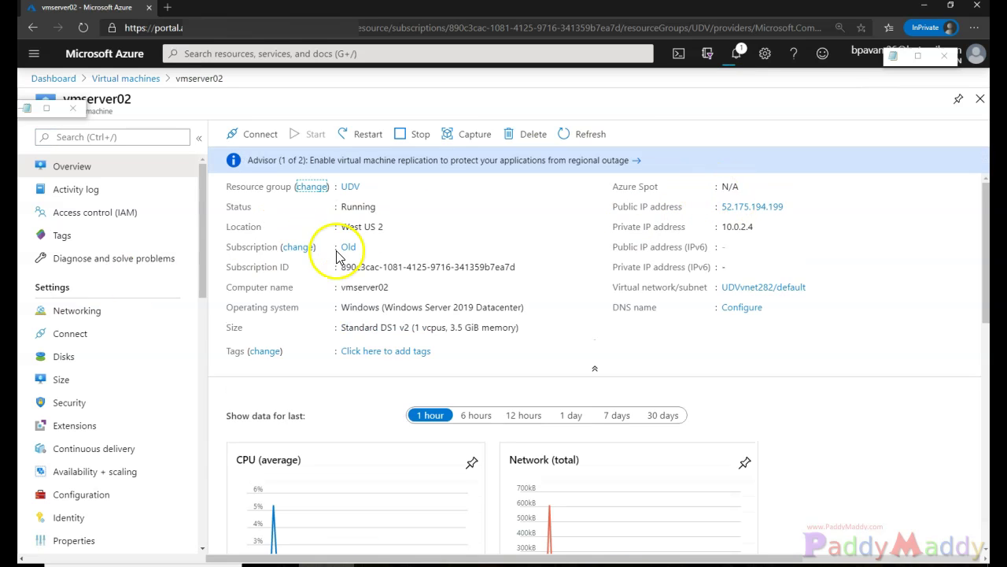
Step: Examine the operating system, location and resource group in the overview of vmserver02
{"action": "left_click", "coordinate": [435, 314]}
{"action": "triple_click", "coordinate": [435, 315]}
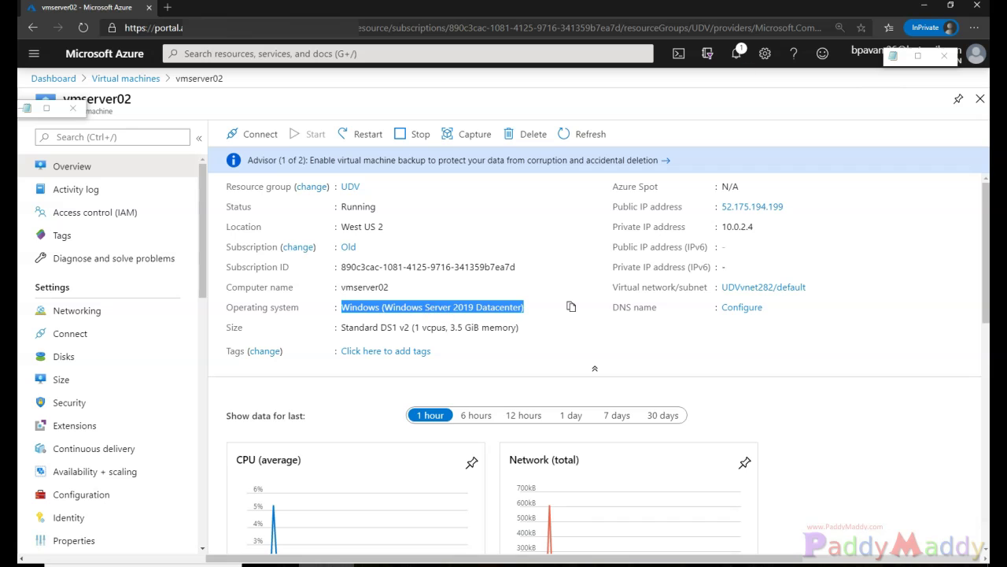
{"action": "mouse_move", "coordinate": [313, 300]}
{"action": "left_mouse_down"}
{"action": "mouse_move", "coordinate": [238, 288]}
{"action": "mouse_move", "coordinate": [292, 297]}
{"action": "left_mouse_up"}
{"action": "mouse_move", "coordinate": [541, 293]}
{"action": "left_mouse_down"}
{"action": "mouse_move", "coordinate": [366, 291]}
{"action": "mouse_move", "coordinate": [350, 317]}
{"action": "mouse_move", "coordinate": [476, 329]}
{"action": "mouse_move", "coordinate": [532, 309]}
{"action": "left_mouse_up"}
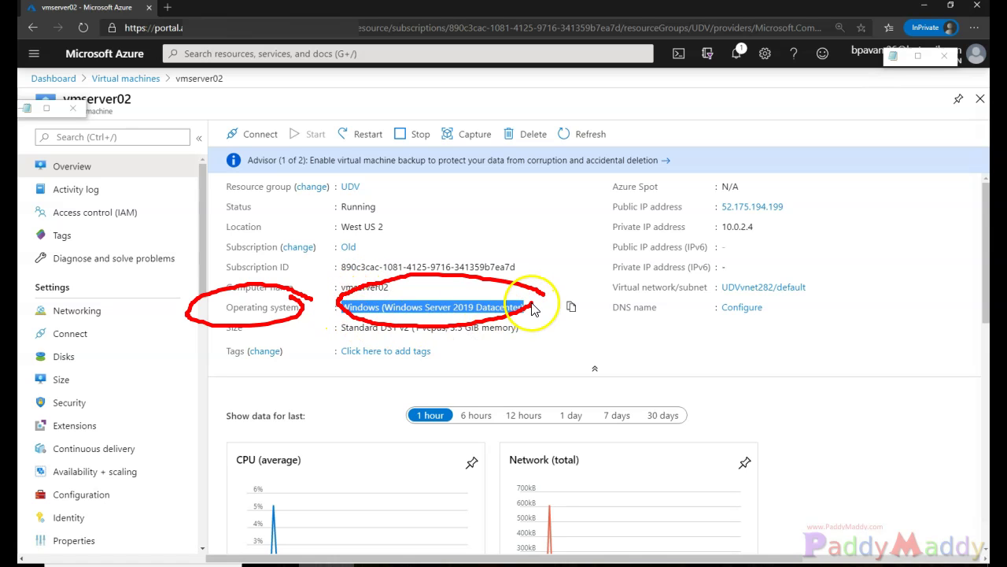
{"action": "mouse_move", "coordinate": [396, 224]}
{"action": "left_mouse_down"}
{"action": "mouse_move", "coordinate": [353, 217]}
{"action": "mouse_move", "coordinate": [388, 244]}
{"action": "left_mouse_up"}
{"action": "left_click_drag", "start_coordinate": [361, 171], "coordinate": [375, 192]}
{"action": "key", "text": "Escape"}
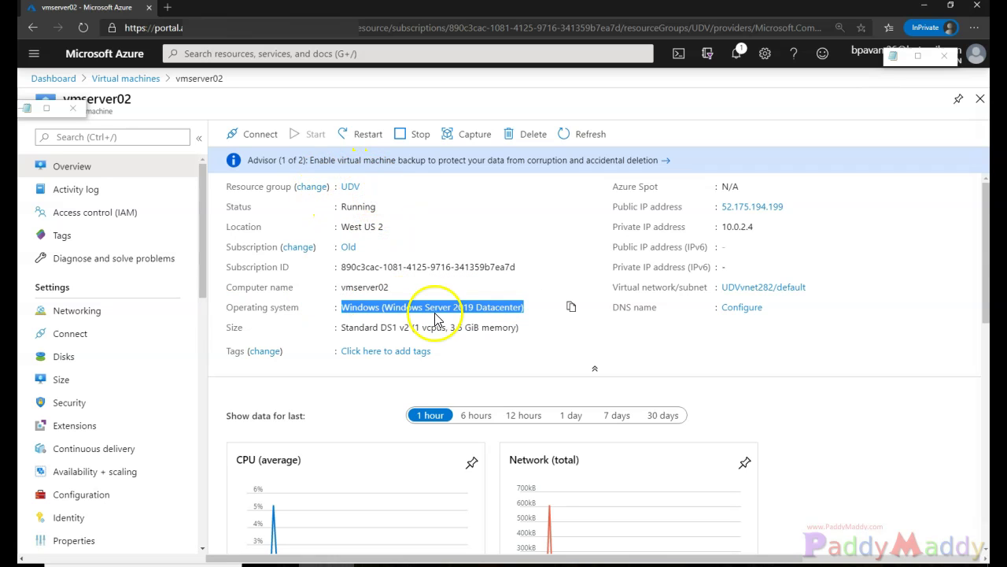
Step: Open the Update management page among the operations of vmserver02
{"action": "scroll", "coordinate": [157, 416], "scroll_direction": "down", "scroll_amount": 3}
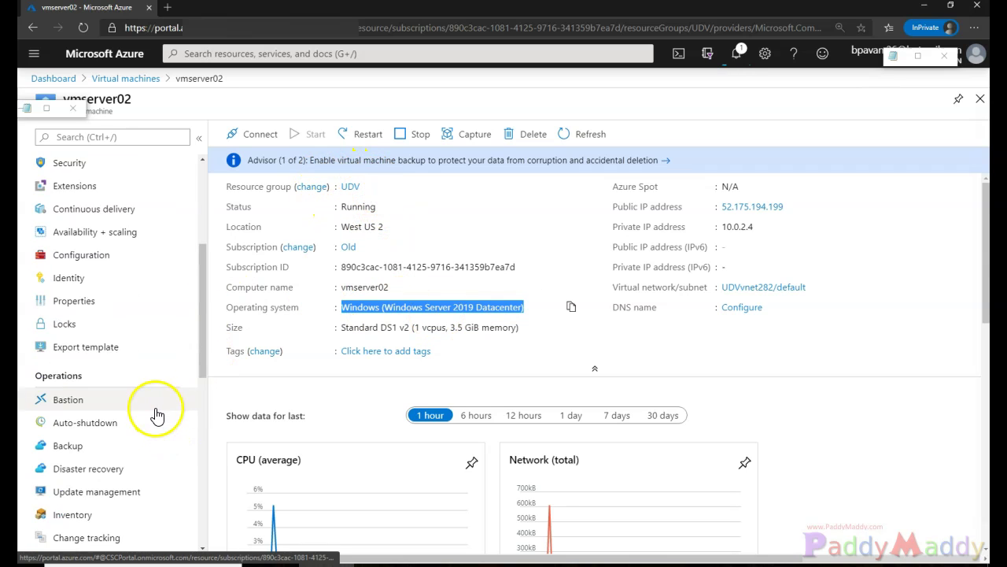
{"action": "left_click", "coordinate": [110, 491]}
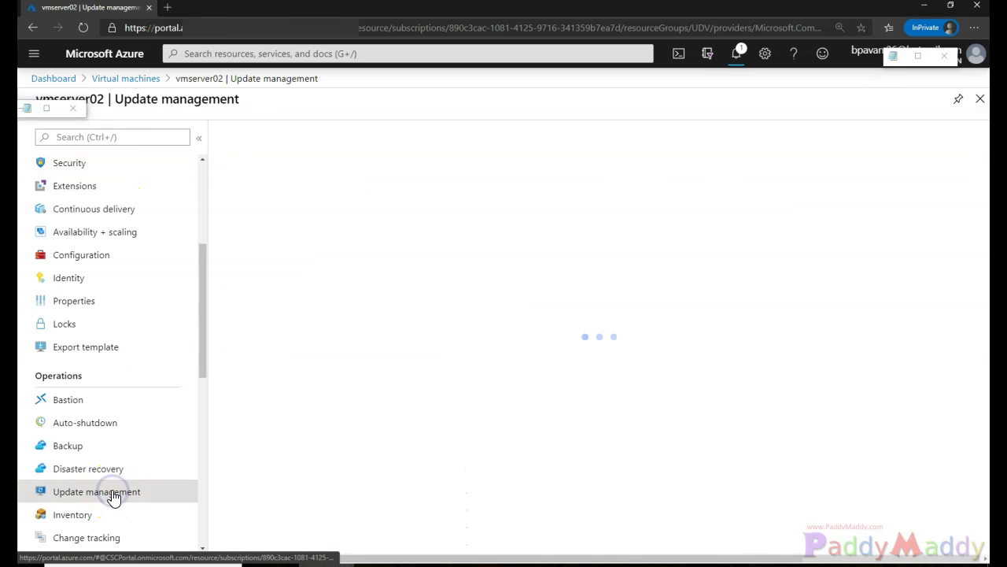
{"action": "mouse_move", "coordinate": [85, 364]}
{"action": "left_mouse_down"}
{"action": "mouse_move", "coordinate": [41, 384]}
{"action": "mouse_move", "coordinate": [73, 362]}
{"action": "left_mouse_up"}
{"action": "left_click_drag", "start_coordinate": [144, 481], "coordinate": [14, 563]}
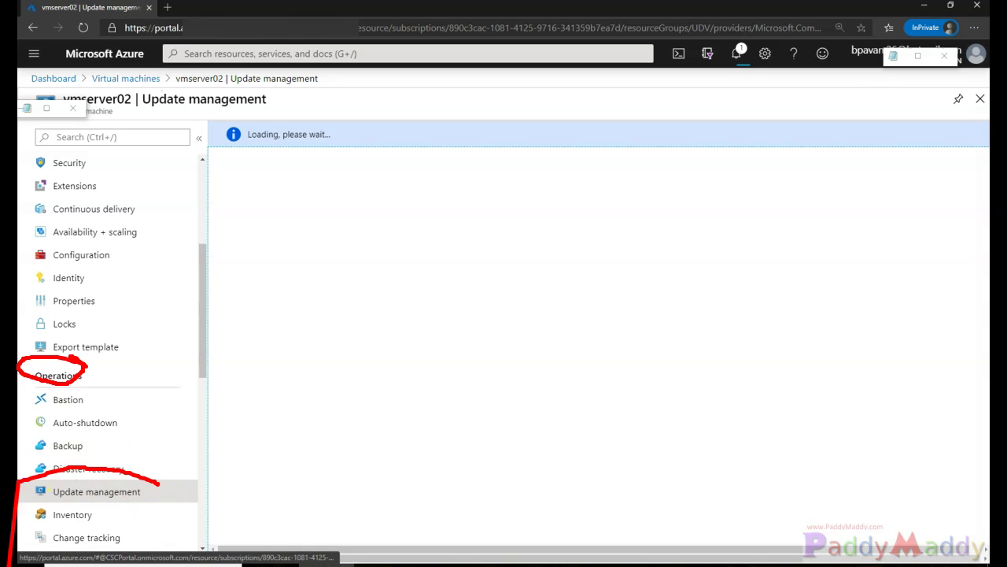
{"action": "key", "text": "Escape"}
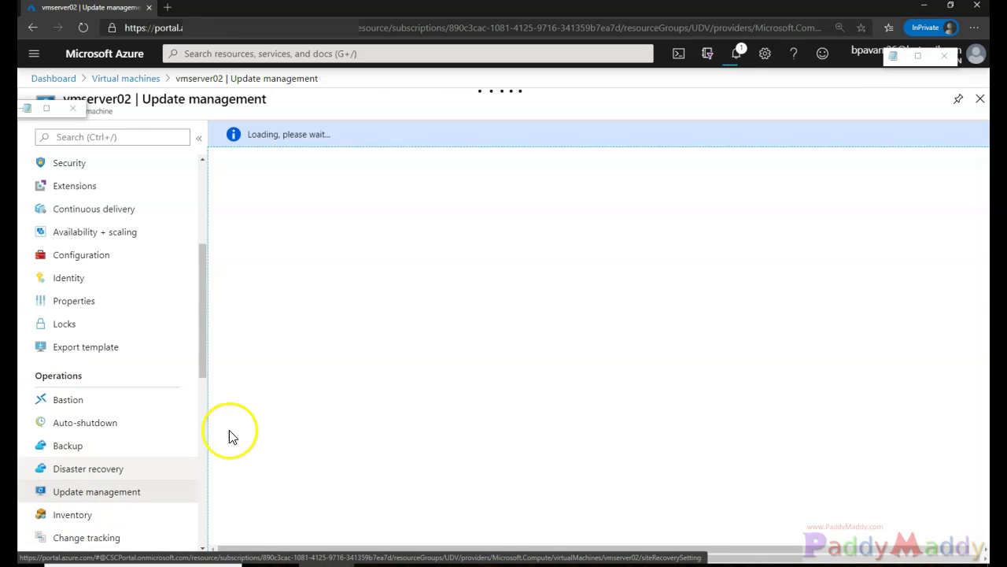
{"action": "left_click_drag", "start_coordinate": [238, 139], "coordinate": [312, 137]}
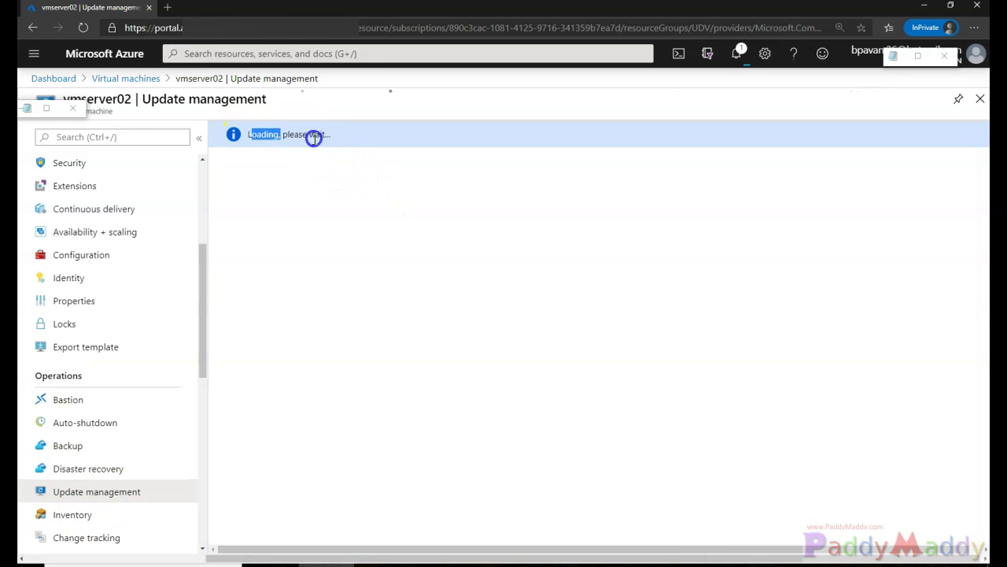
{"action": "left_click", "coordinate": [415, 214]}
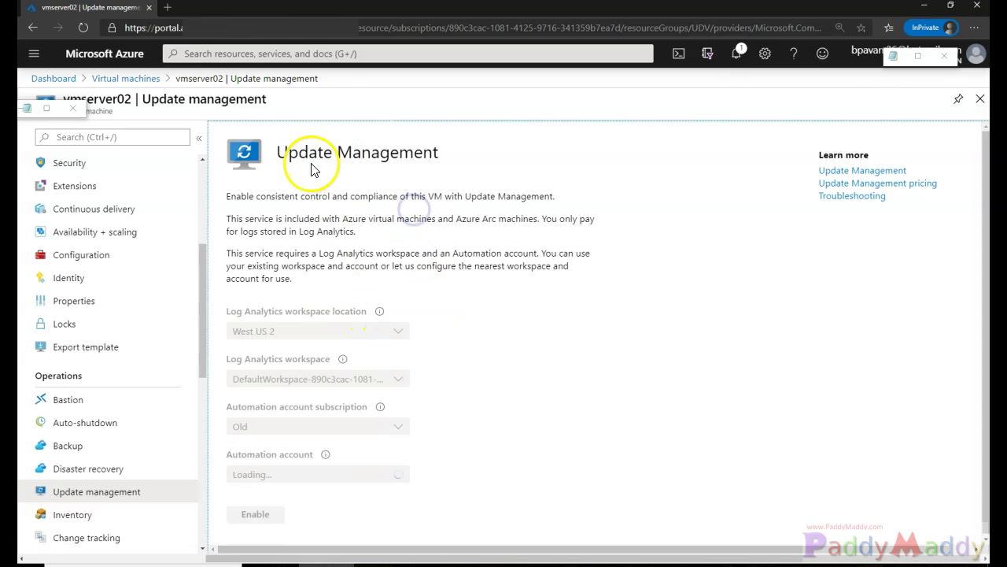
Step: Examine the Update Management onboarding settings: Log Analytics workspace location, automation account subscription and automation account
{"action": "left_click_drag", "start_coordinate": [295, 159], "coordinate": [455, 172]}
{"action": "left_click", "coordinate": [492, 245]}
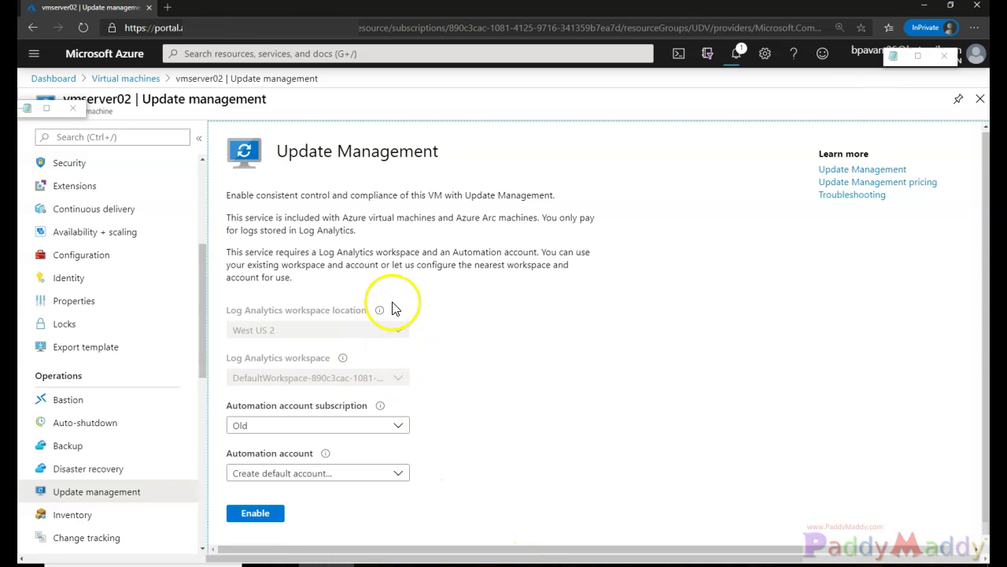
{"action": "left_click_drag", "start_coordinate": [393, 310], "coordinate": [441, 292]}
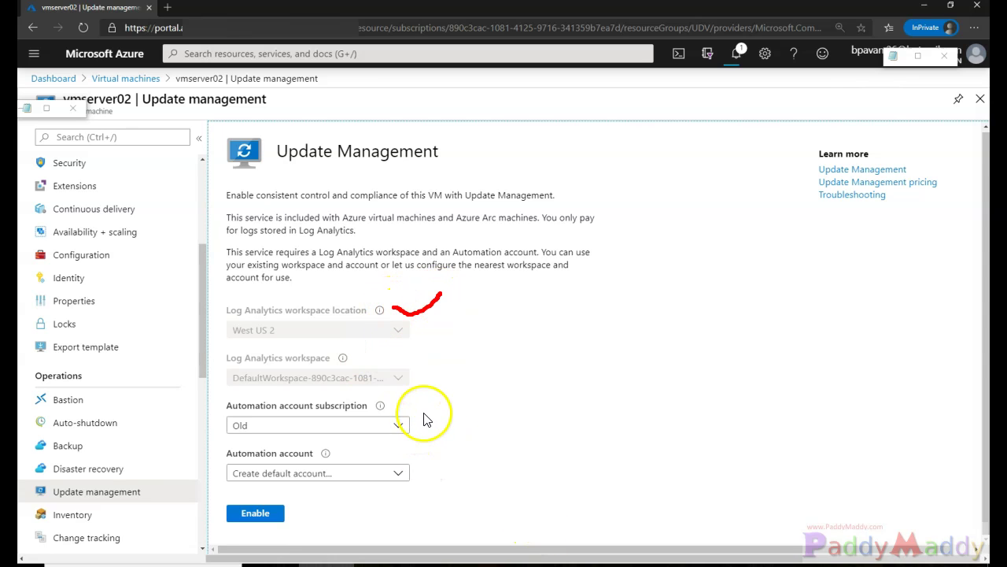
{"action": "left_click_drag", "start_coordinate": [431, 408], "coordinate": [487, 387]}
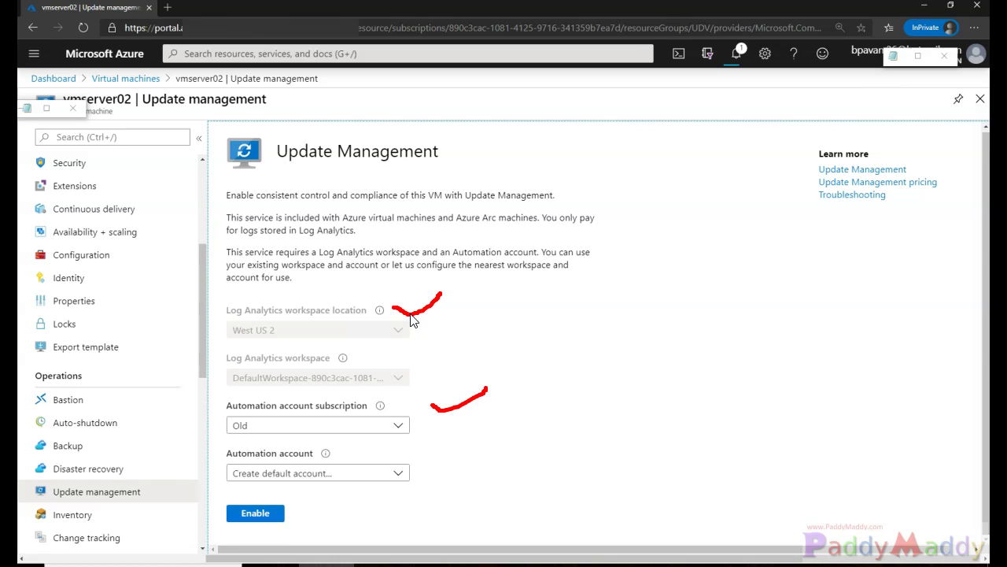
{"action": "left_click_drag", "start_coordinate": [414, 336], "coordinate": [464, 319]}
{"action": "mouse_move", "coordinate": [354, 329]}
{"action": "left_mouse_down"}
{"action": "mouse_move", "coordinate": [265, 326]}
{"action": "mouse_move", "coordinate": [326, 329]}
{"action": "left_mouse_up"}
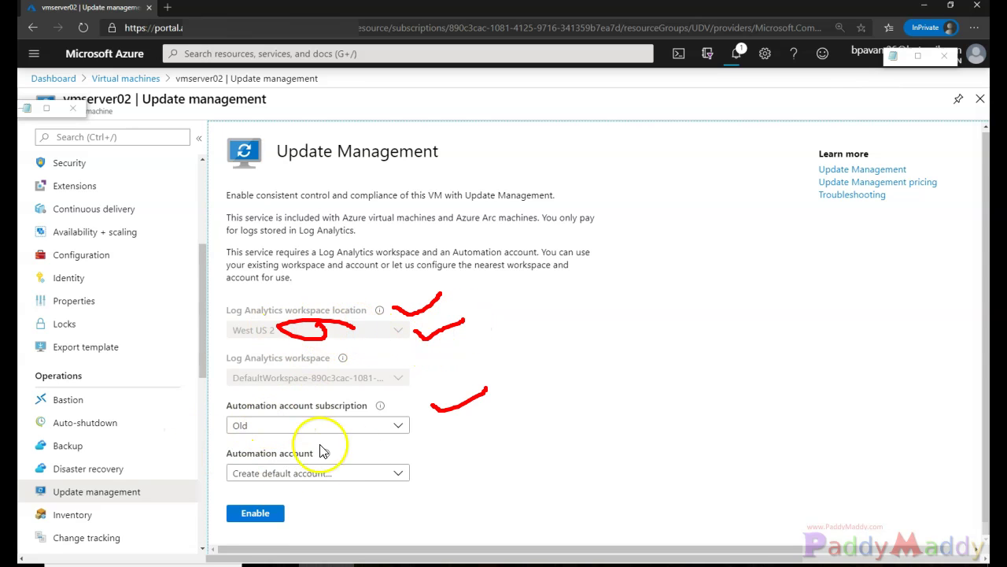
{"action": "left_click_drag", "start_coordinate": [420, 477], "coordinate": [468, 453]}
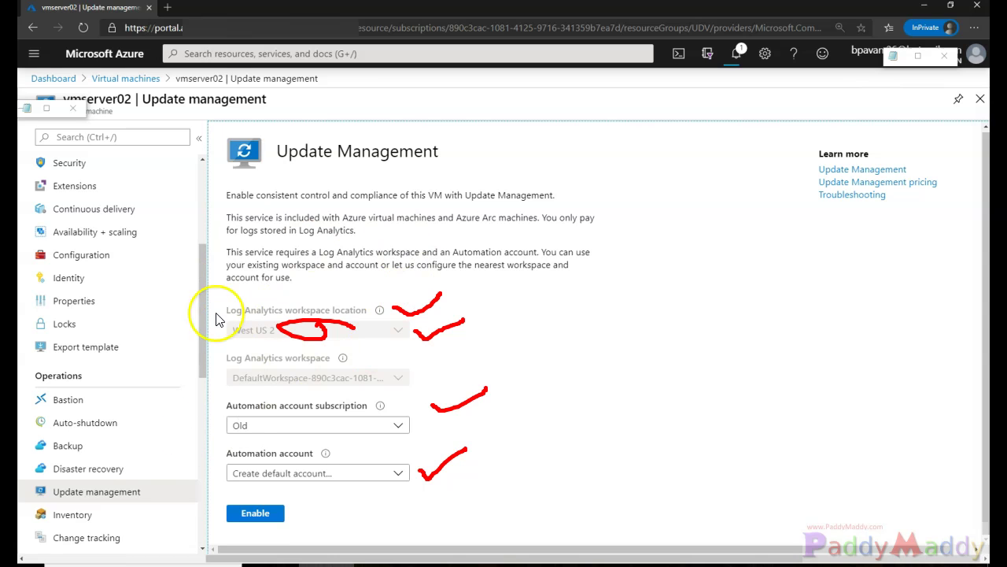
{"action": "key", "text": "Escape"}
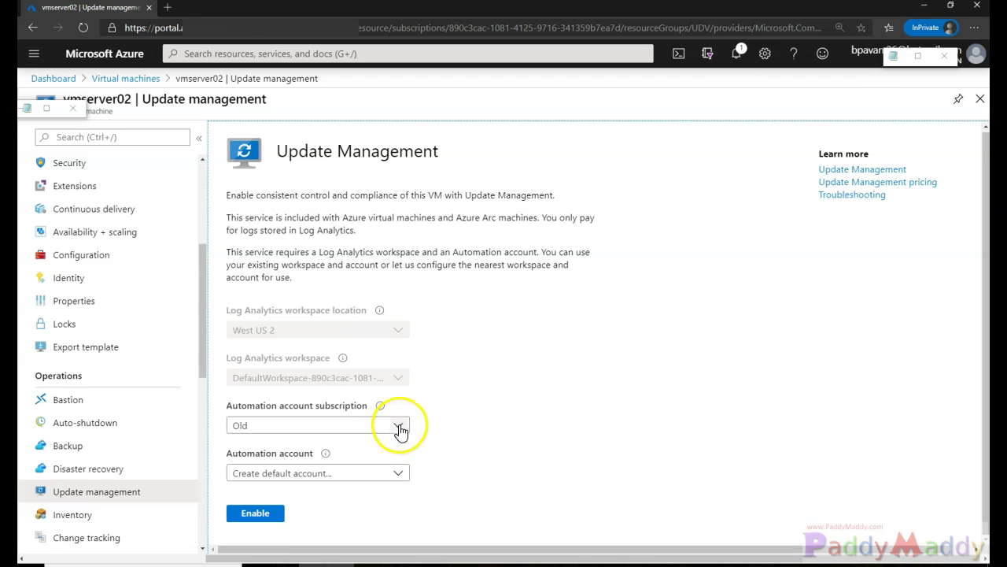
Step: Enable Update Management on vmserver02, keeping the subscription Old and the option to create a default automation account
{"action": "left_click", "coordinate": [399, 473]}
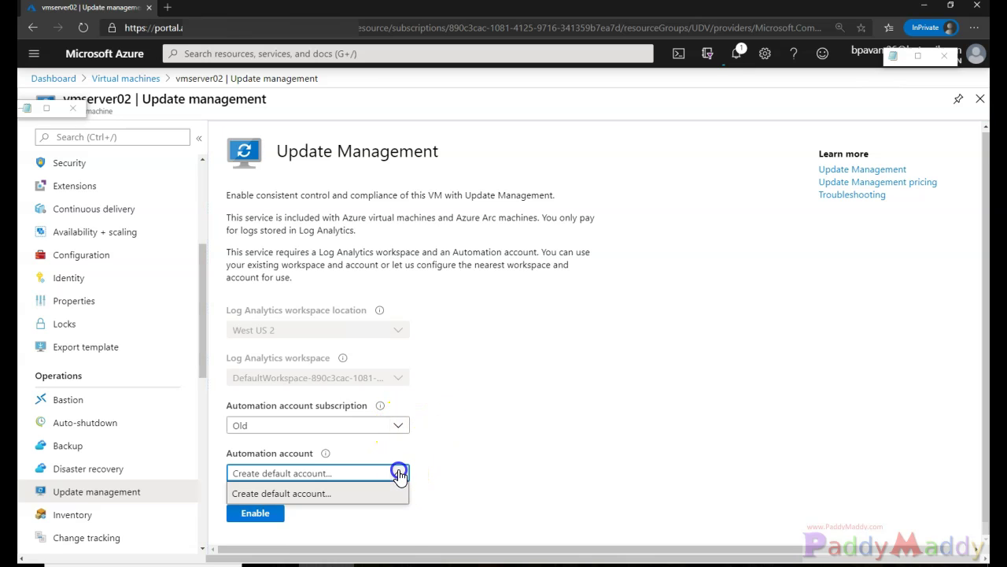
{"action": "left_click", "coordinate": [561, 477]}
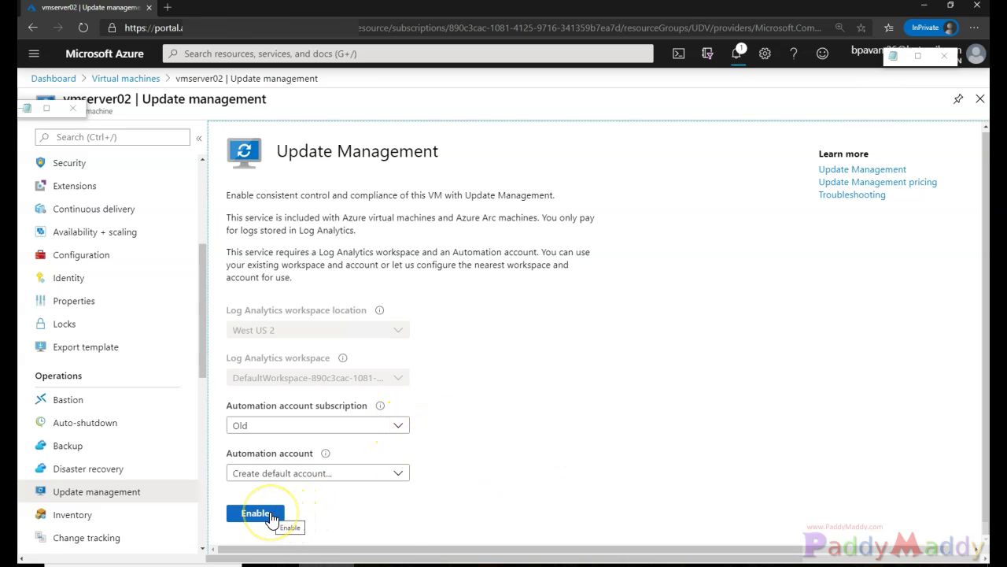
{"action": "left_click", "coordinate": [272, 516]}
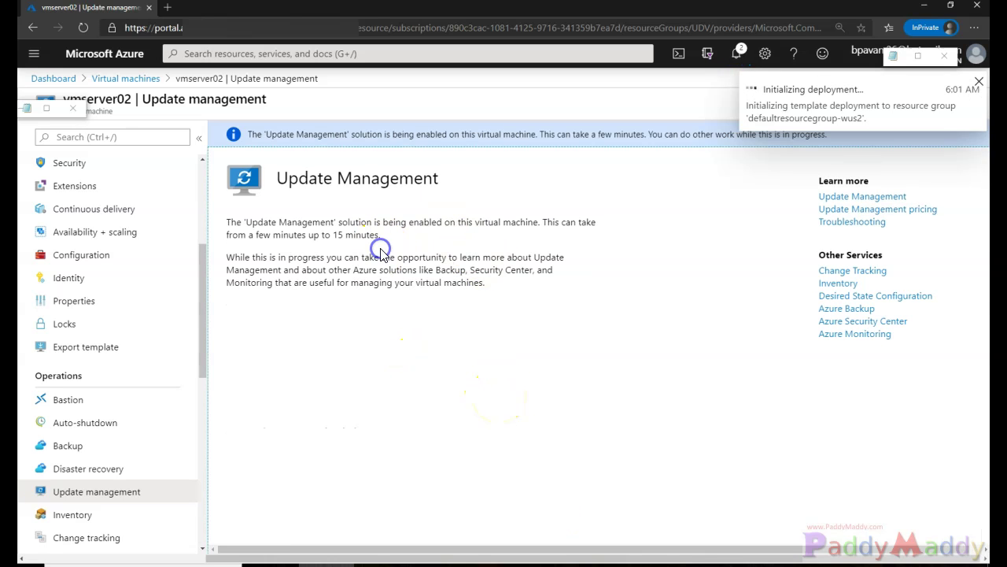
{"action": "left_click_drag", "start_coordinate": [228, 222], "coordinate": [384, 256]}
{"action": "left_click", "coordinate": [444, 311]}
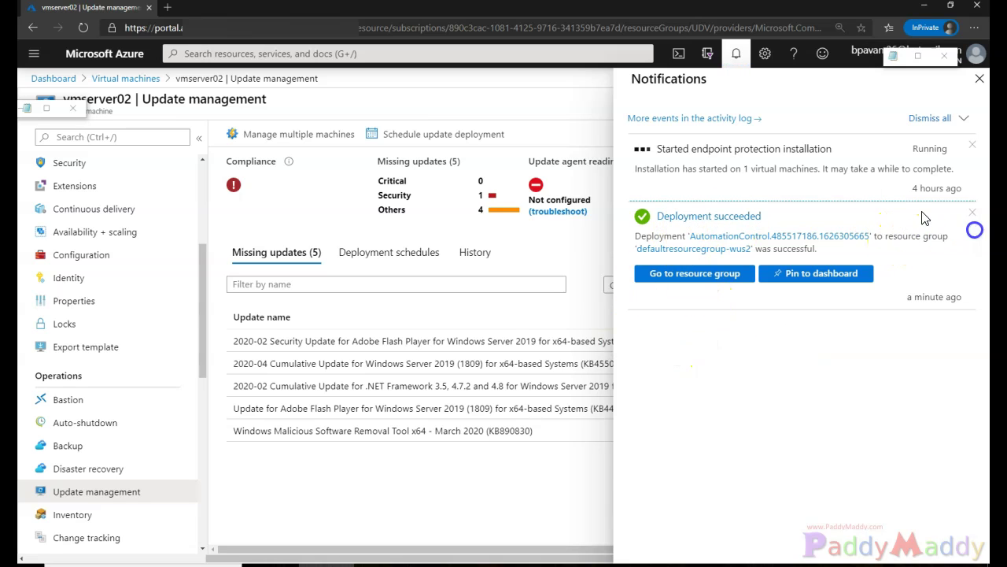
Step: Read the endpoint protection installation notification, dismiss it and close the notifications
{"action": "left_click_drag", "start_coordinate": [691, 149], "coordinate": [719, 151]}
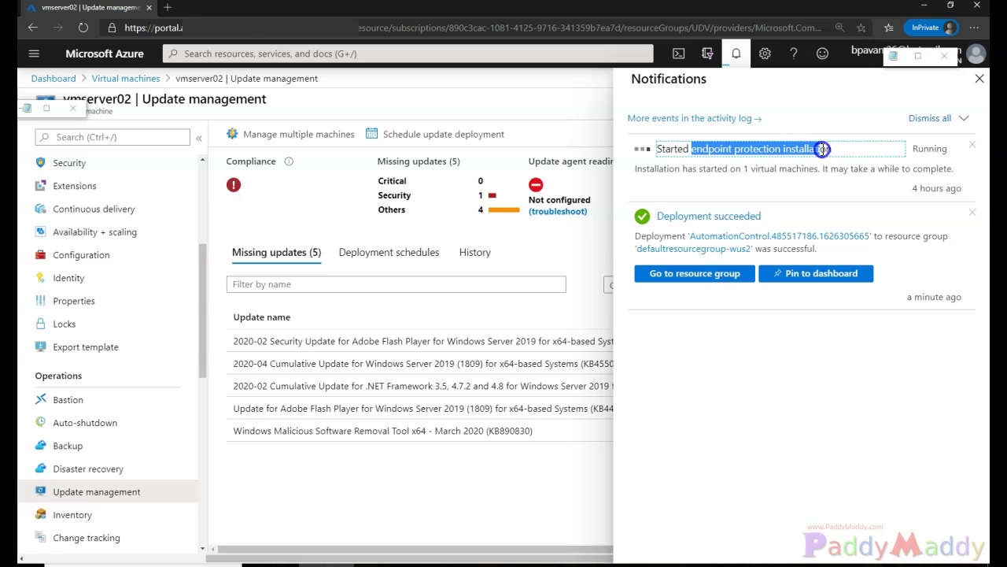
{"action": "left_click", "coordinate": [837, 170]}
{"action": "left_click_drag", "start_coordinate": [636, 168], "coordinate": [850, 169]}
{"action": "left_click_drag", "start_coordinate": [902, 168], "coordinate": [907, 168]}
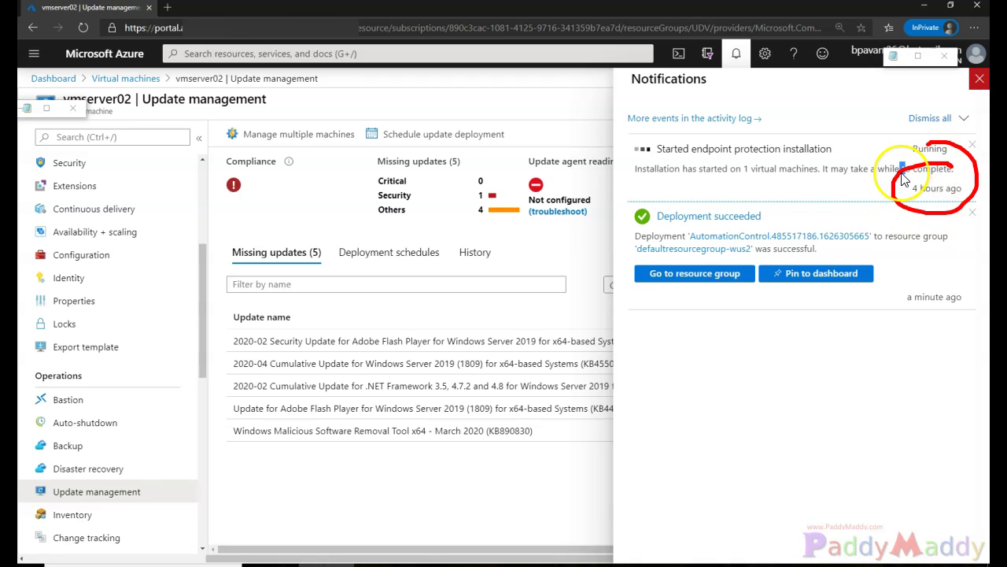
{"action": "left_click", "coordinate": [981, 82]}
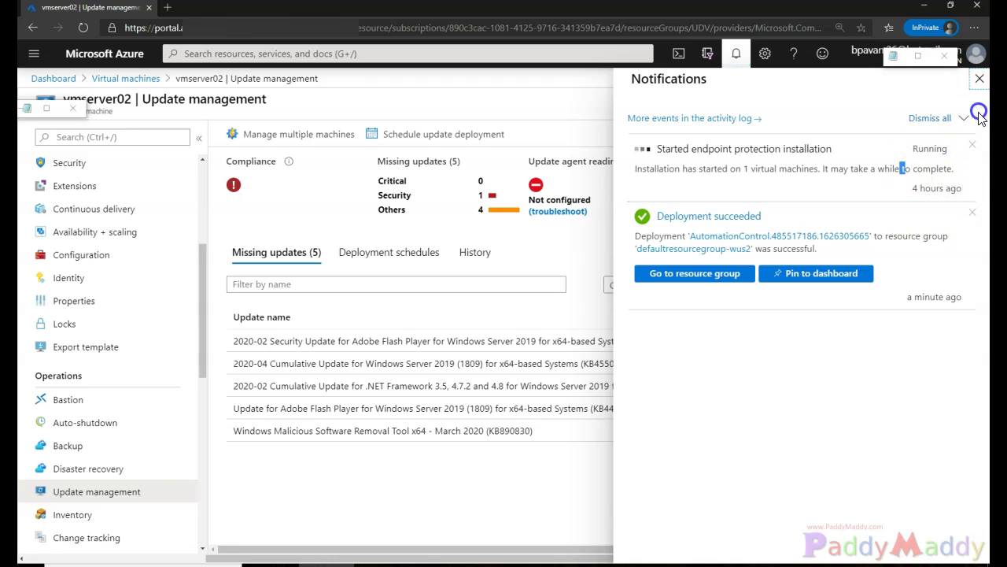
{"action": "left_click", "coordinate": [973, 145]}
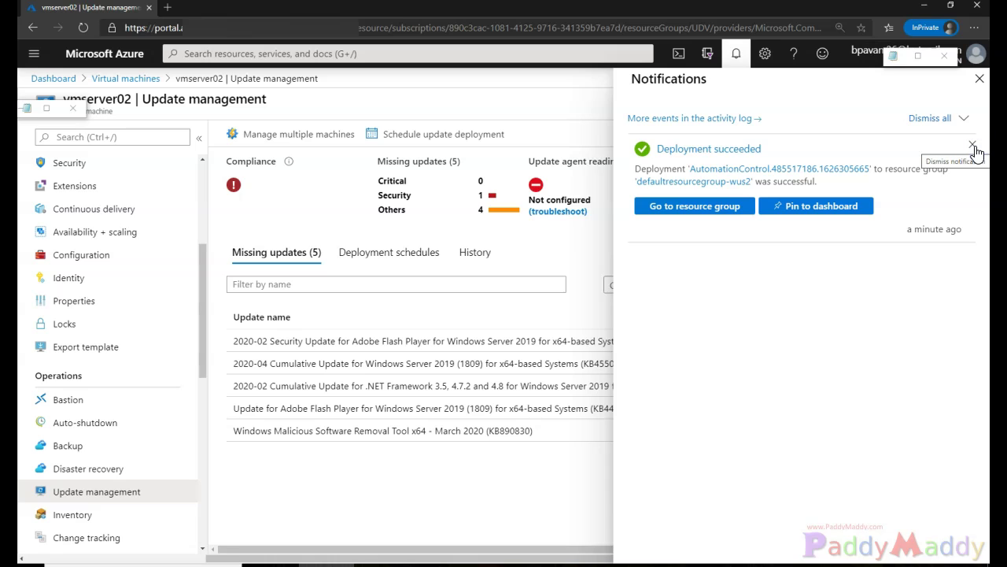
{"action": "left_click", "coordinate": [980, 78]}
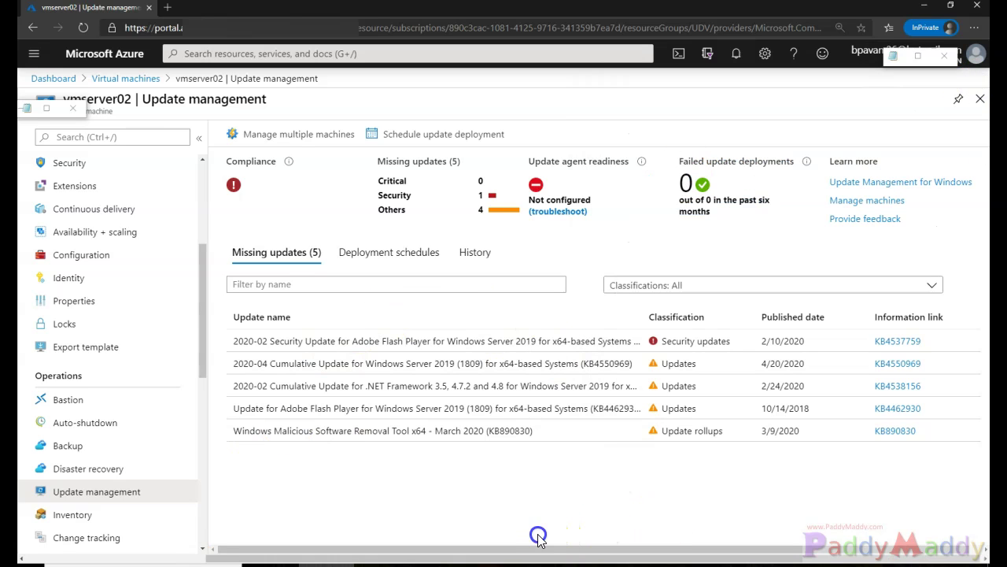
Step: Examine the missing updates of vmserver02 by name, classification and information link, and locate the deployment schedules
{"action": "left_click_drag", "start_coordinate": [295, 341], "coordinate": [657, 350]}
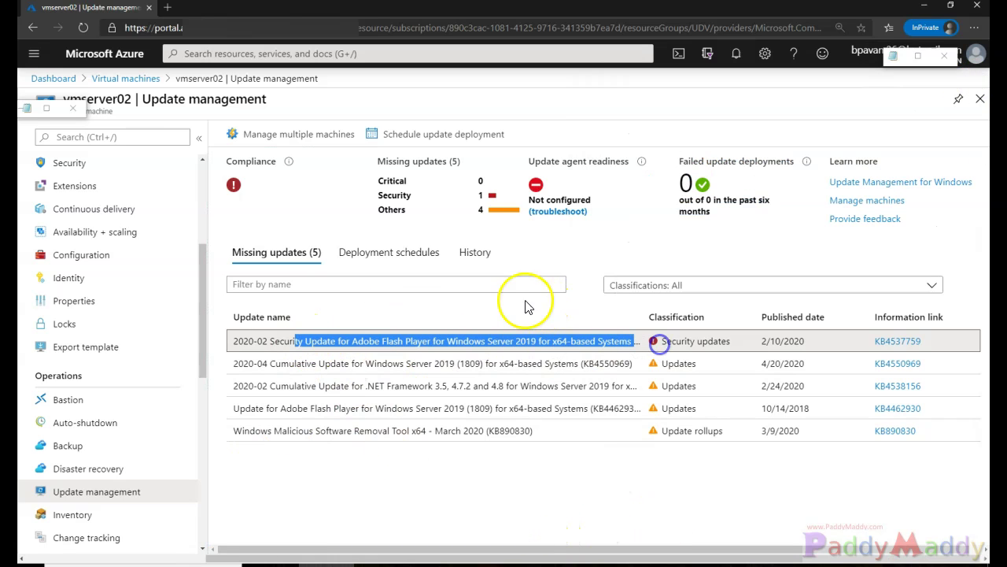
{"action": "mouse_move", "coordinate": [309, 315]}
{"action": "left_mouse_down"}
{"action": "mouse_move", "coordinate": [224, 334]}
{"action": "mouse_move", "coordinate": [307, 293]}
{"action": "left_mouse_up"}
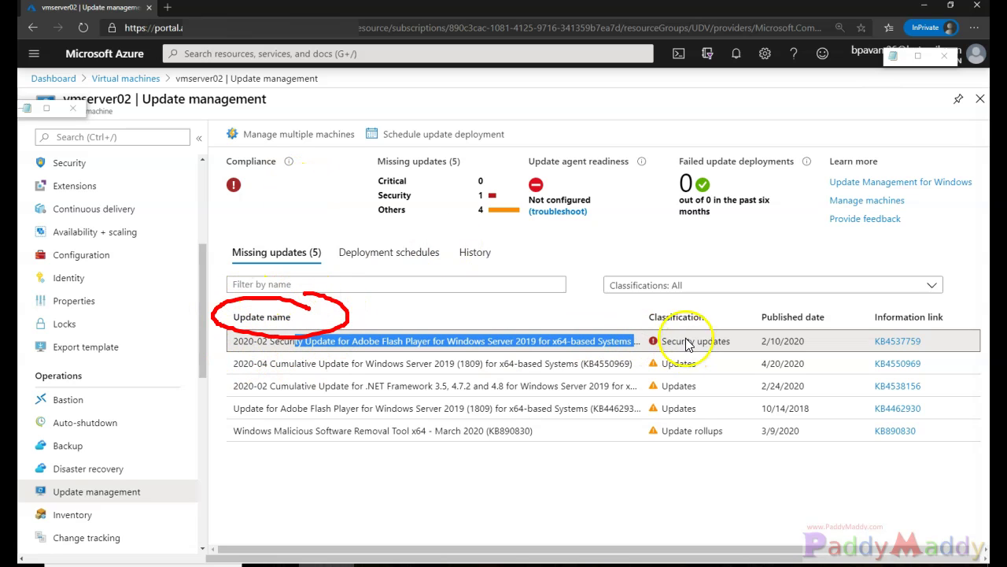
{"action": "mouse_move", "coordinate": [709, 316]}
{"action": "left_mouse_down"}
{"action": "mouse_move", "coordinate": [637, 336]}
{"action": "mouse_move", "coordinate": [681, 303]}
{"action": "left_mouse_up"}
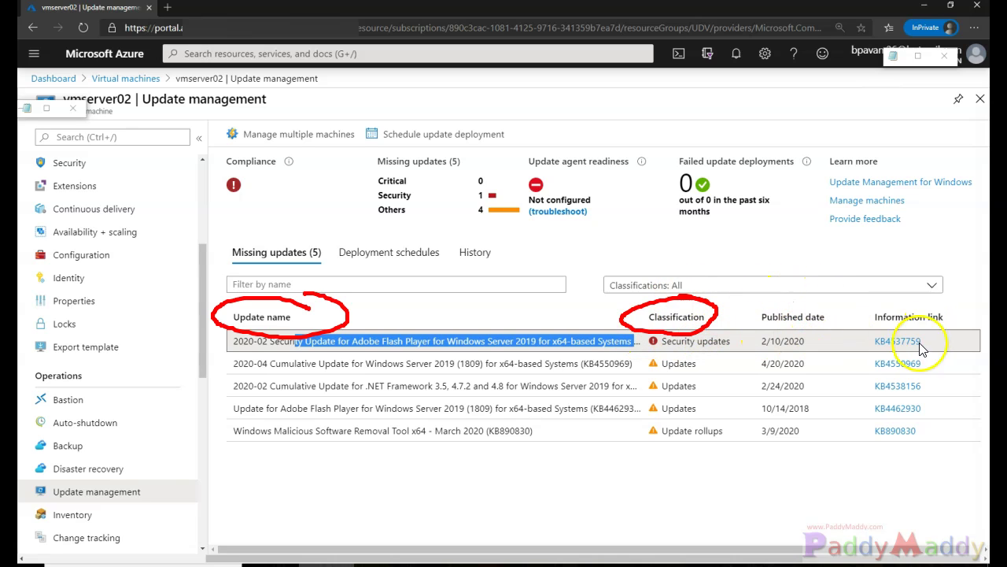
{"action": "left_click_drag", "start_coordinate": [941, 336], "coordinate": [969, 331]}
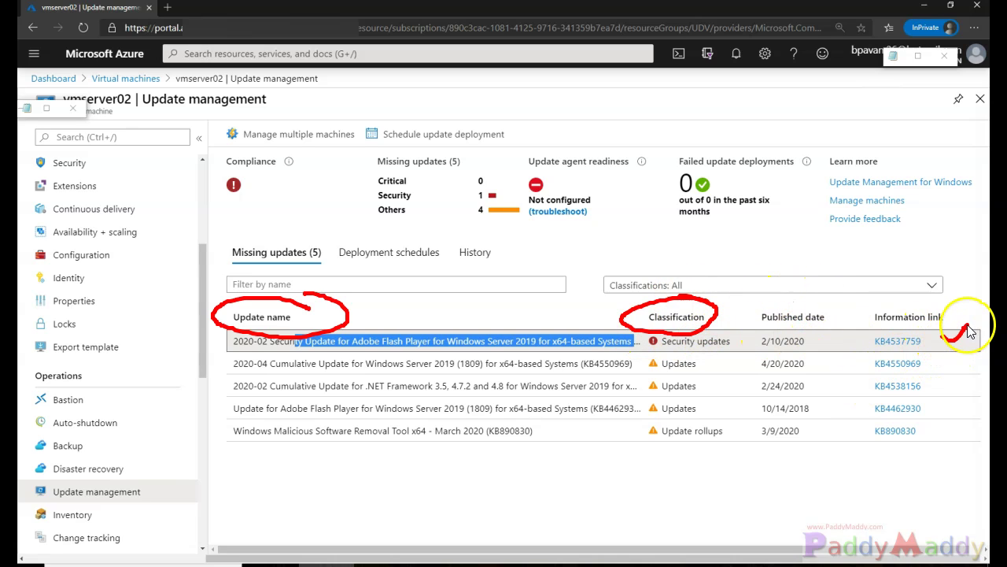
{"action": "mouse_move", "coordinate": [298, 231]}
{"action": "left_mouse_down"}
{"action": "mouse_move", "coordinate": [252, 227]}
{"action": "mouse_move", "coordinate": [202, 247]}
{"action": "mouse_move", "coordinate": [333, 232]}
{"action": "mouse_move", "coordinate": [265, 218]}
{"action": "left_mouse_up"}
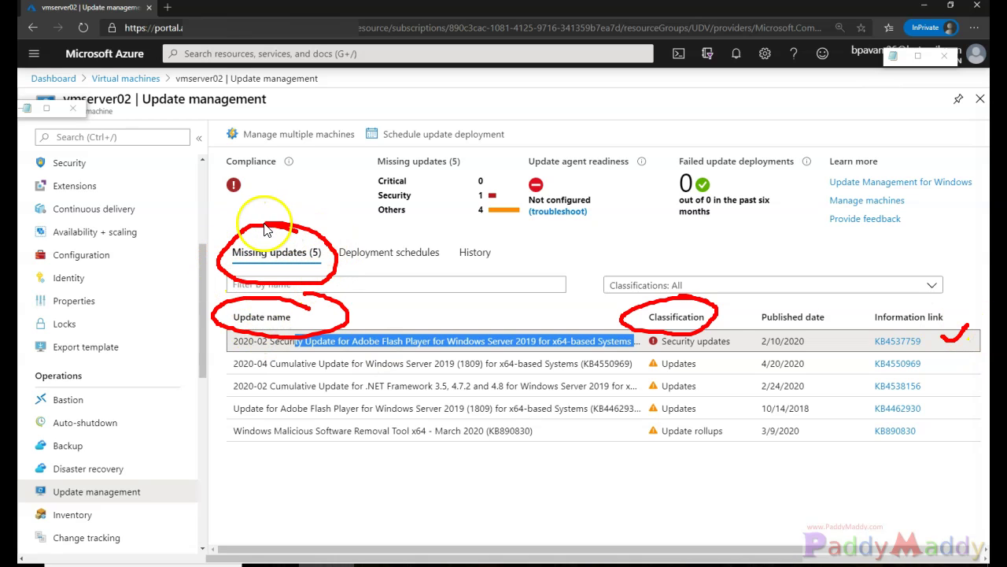
{"action": "mouse_move", "coordinate": [445, 221]}
{"action": "left_mouse_down"}
{"action": "mouse_move", "coordinate": [360, 224]}
{"action": "mouse_move", "coordinate": [329, 248]}
{"action": "mouse_move", "coordinate": [446, 270]}
{"action": "mouse_move", "coordinate": [435, 233]}
{"action": "left_mouse_up"}
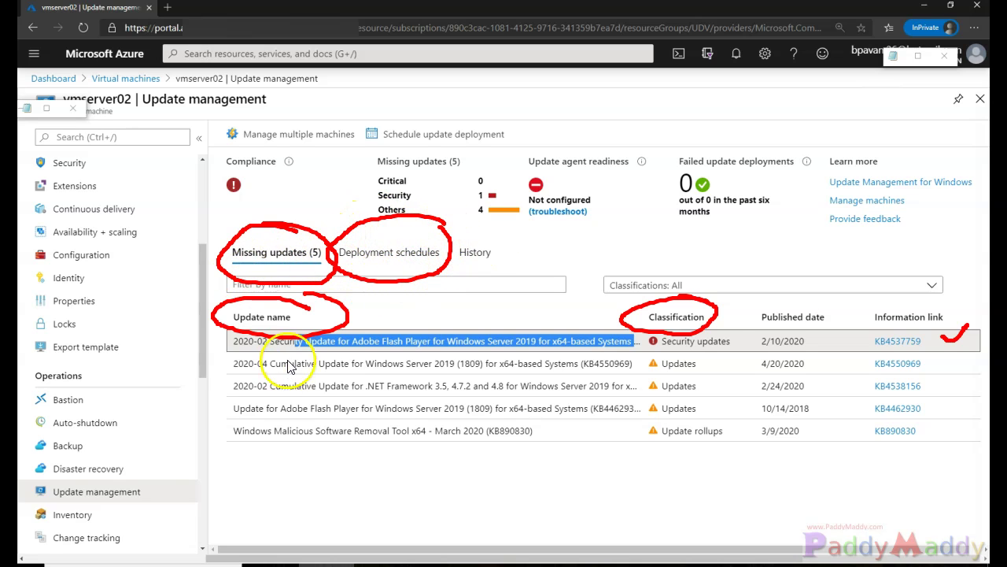
Step: Examine vmserver02's update management options: scheduling an update deployment, deployment schedules, history and managing multiple machines
{"action": "mouse_move", "coordinate": [266, 240]}
{"action": "left_mouse_down"}
{"action": "mouse_move", "coordinate": [355, 138]}
{"action": "mouse_move", "coordinate": [431, 89]}
{"action": "mouse_move", "coordinate": [524, 129]}
{"action": "mouse_move", "coordinate": [363, 153]}
{"action": "left_mouse_up"}
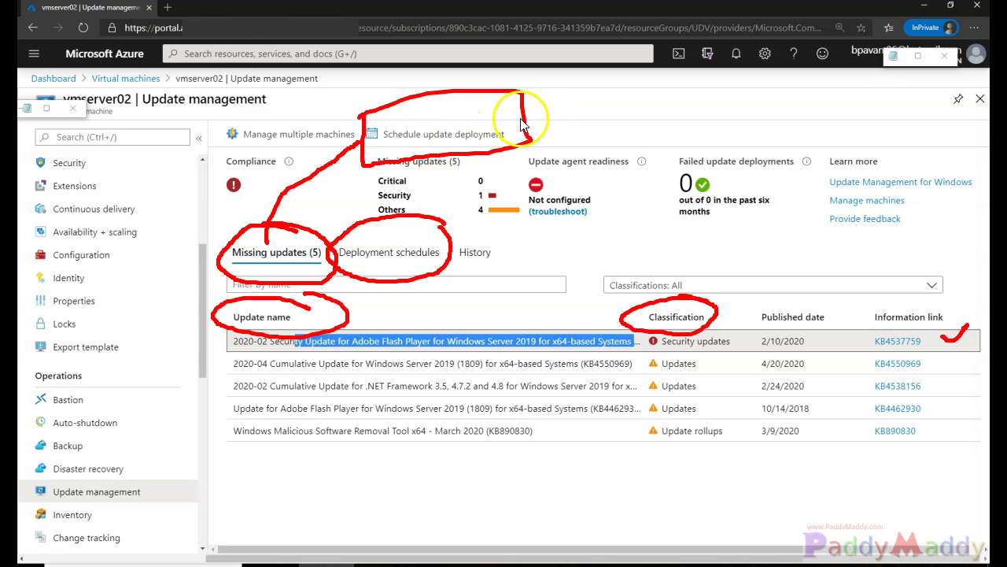
{"action": "mouse_move", "coordinate": [525, 122]}
{"action": "left_mouse_down"}
{"action": "mouse_move", "coordinate": [540, 102]}
{"action": "mouse_move", "coordinate": [484, 181]}
{"action": "mouse_move", "coordinate": [431, 228]}
{"action": "left_mouse_up"}
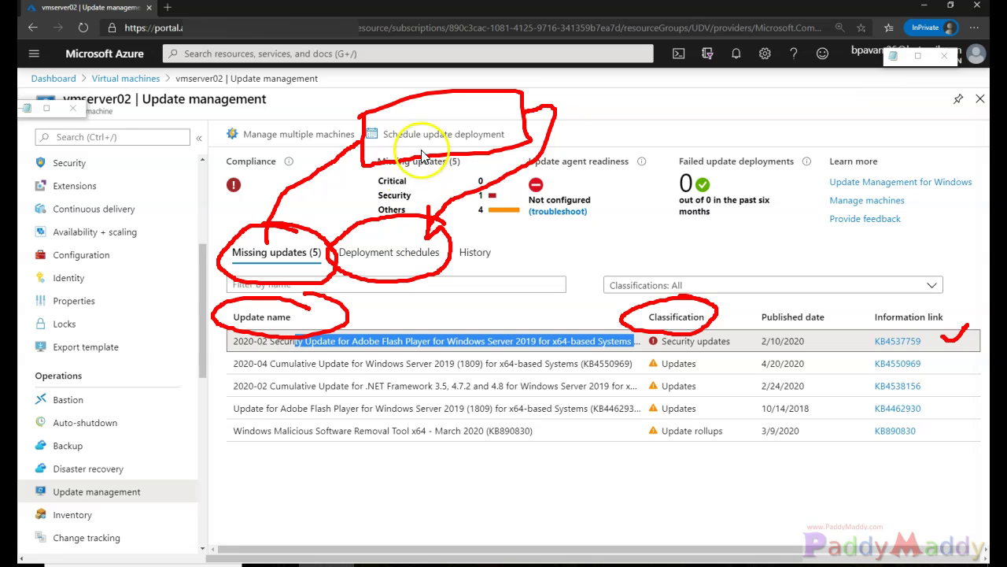
{"action": "mouse_move", "coordinate": [339, 238]}
{"action": "left_mouse_down"}
{"action": "mouse_move", "coordinate": [370, 287]}
{"action": "mouse_move", "coordinate": [427, 225]}
{"action": "mouse_move", "coordinate": [367, 236]}
{"action": "left_mouse_up"}
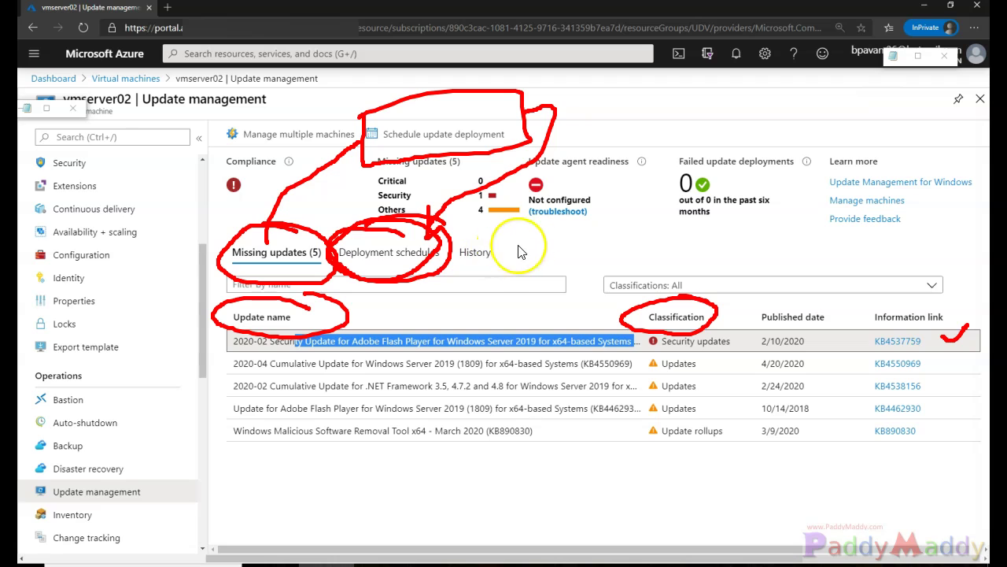
{"action": "mouse_move", "coordinate": [505, 263]}
{"action": "left_mouse_down"}
{"action": "mouse_move", "coordinate": [478, 241]}
{"action": "mouse_move", "coordinate": [451, 263]}
{"action": "mouse_move", "coordinate": [521, 256]}
{"action": "mouse_move", "coordinate": [506, 256]}
{"action": "left_mouse_up"}
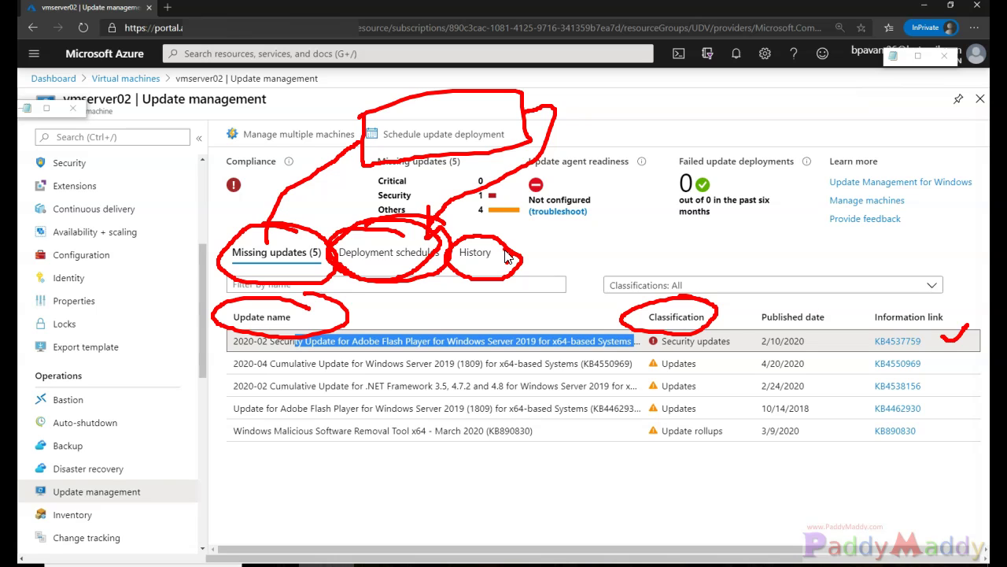
{"action": "key", "text": "Escape"}
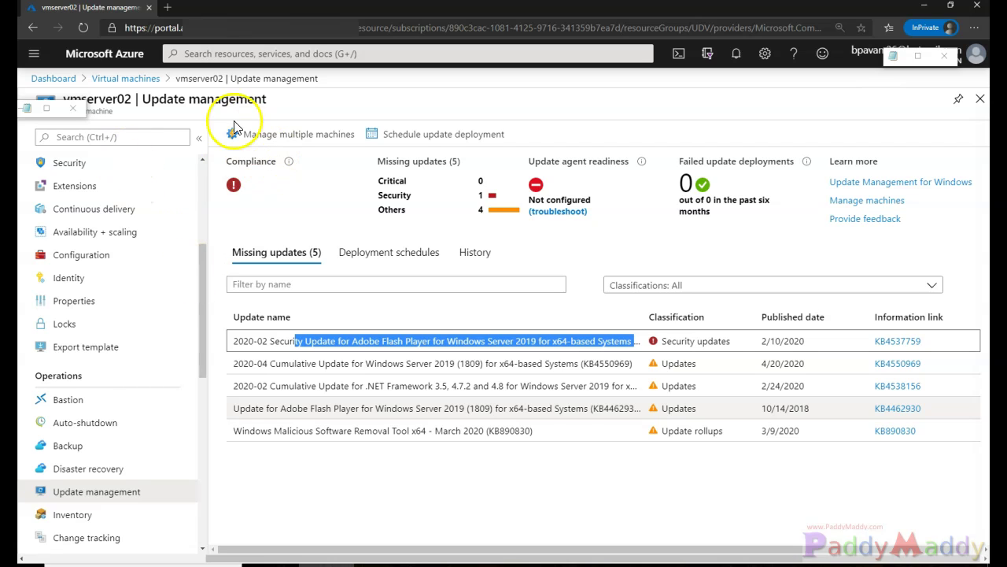
{"action": "mouse_move", "coordinate": [219, 136]}
{"action": "left_mouse_down"}
{"action": "mouse_move", "coordinate": [226, 118]}
{"action": "mouse_move", "coordinate": [237, 136]}
{"action": "left_mouse_up"}
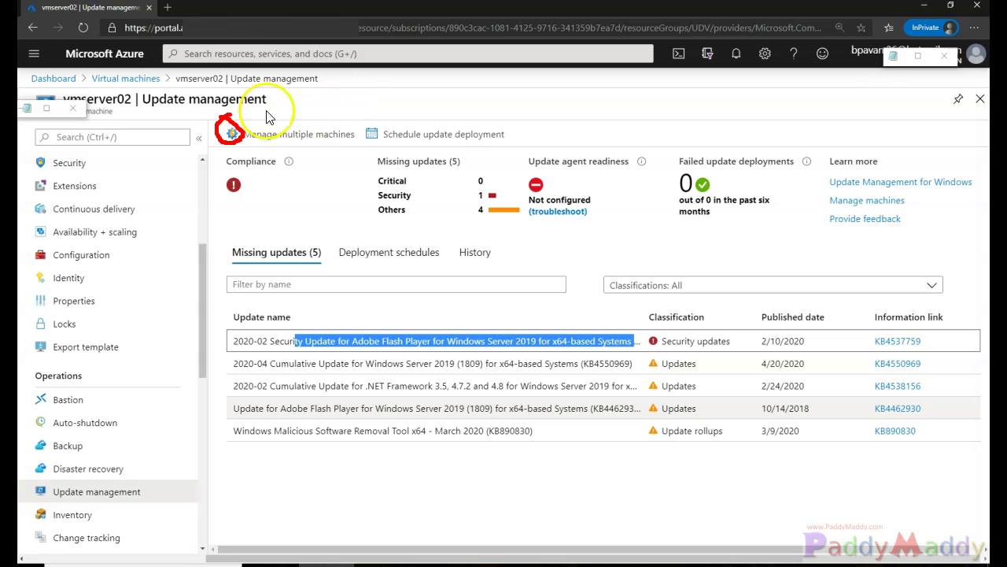
{"action": "mouse_move", "coordinate": [199, 113]}
{"action": "left_mouse_down"}
{"action": "mouse_move", "coordinate": [252, 101]}
{"action": "mouse_move", "coordinate": [340, 107]}
{"action": "mouse_move", "coordinate": [352, 143]}
{"action": "mouse_move", "coordinate": [210, 157]}
{"action": "mouse_move", "coordinate": [206, 112]}
{"action": "left_mouse_up"}
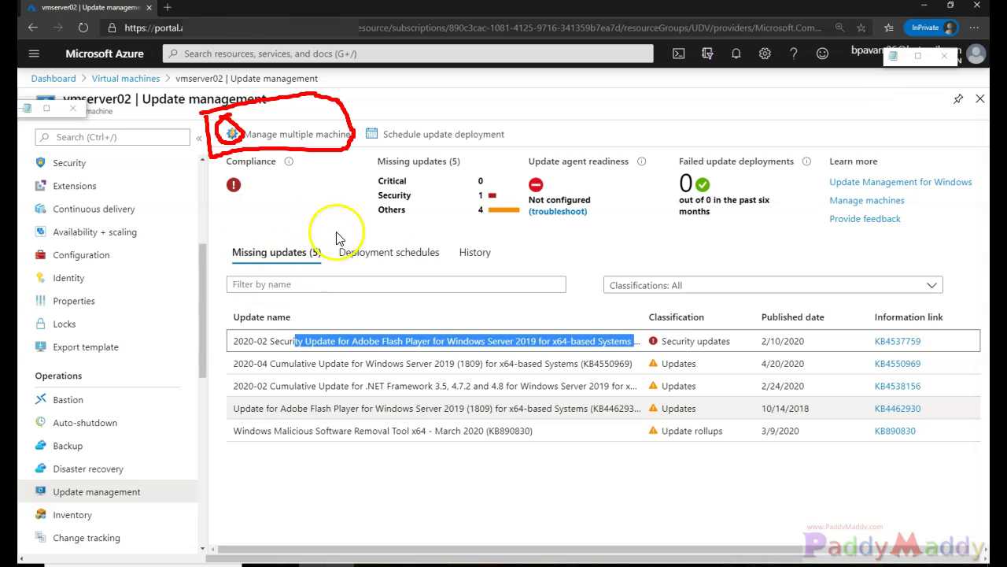
{"action": "mouse_move", "coordinate": [447, 141]}
{"action": "left_mouse_down"}
{"action": "mouse_move", "coordinate": [418, 236]}
{"action": "mouse_move", "coordinate": [482, 248]}
{"action": "mouse_move", "coordinate": [494, 227]}
{"action": "left_mouse_up"}
{"action": "key", "text": "Escape"}
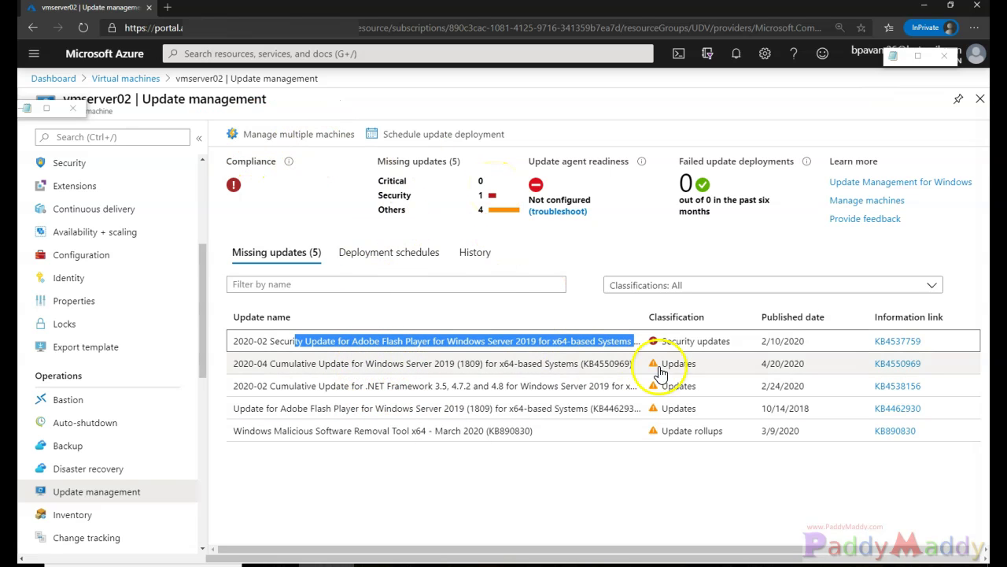
{"action": "left_click", "coordinate": [259, 140]}
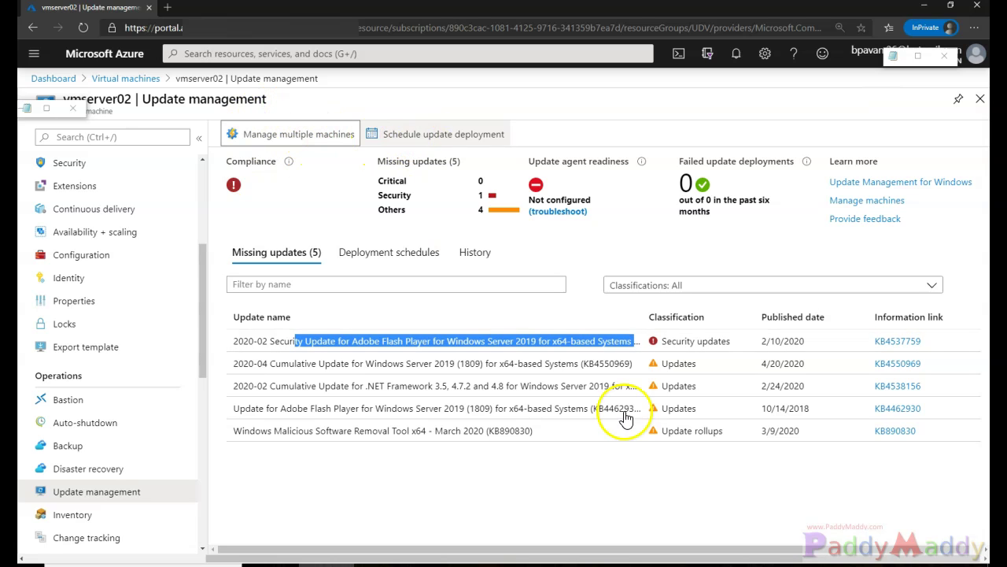
{"action": "left_click", "coordinate": [573, 484]}
{"action": "mouse_move", "coordinate": [443, 549]}
{"action": "left_mouse_down"}
{"action": "mouse_move", "coordinate": [454, 548]}
{"action": "mouse_move", "coordinate": [443, 549]}
{"action": "left_mouse_up"}
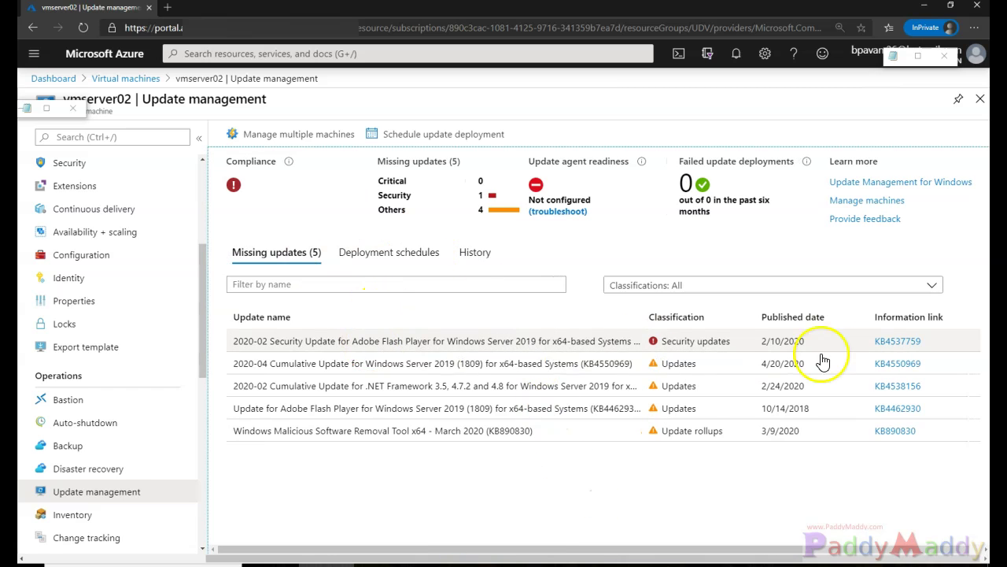
Step: Open the log query for the missing 2020-02 Adobe Flash Player security update, run it and inspect the result record's details
{"action": "left_click", "coordinate": [483, 342]}
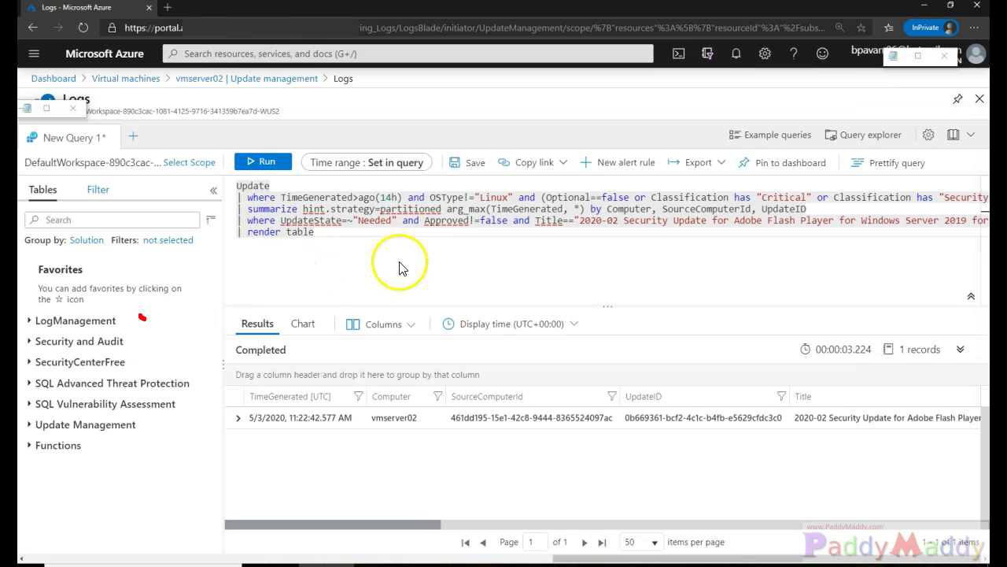
{"action": "left_click", "coordinate": [266, 161]}
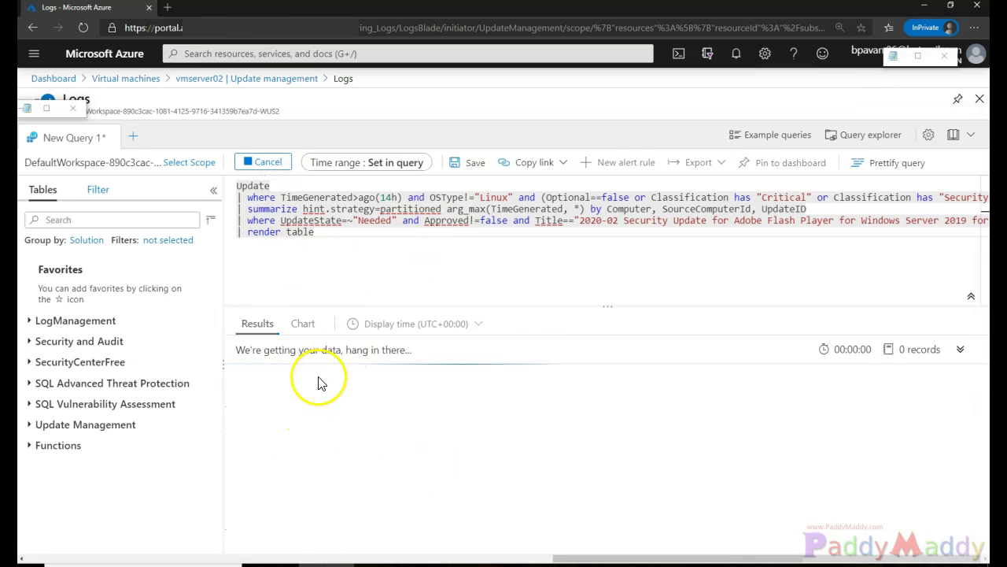
{"action": "left_click", "coordinate": [237, 417]}
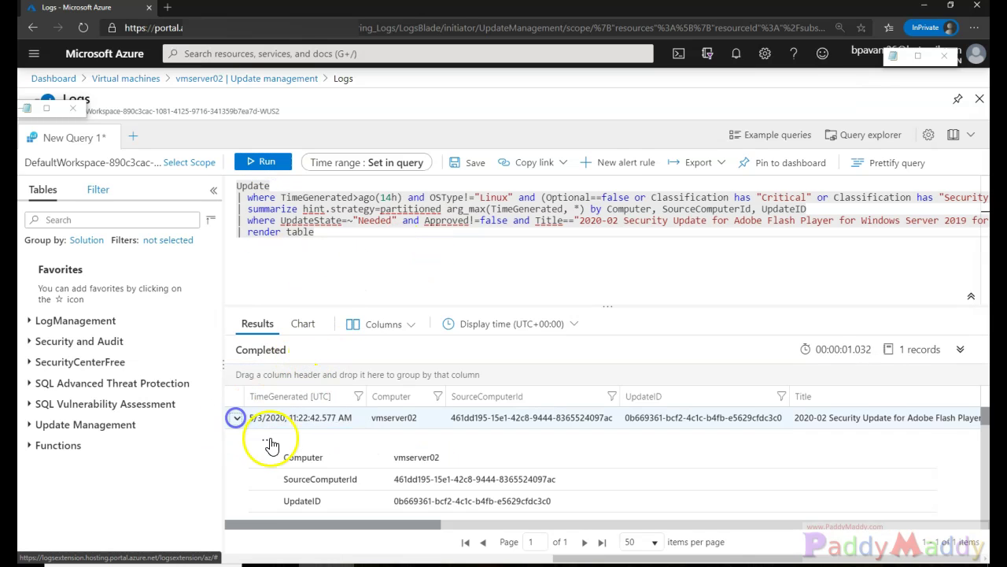
{"action": "scroll", "coordinate": [393, 463], "scroll_direction": "down", "scroll_amount": 6}
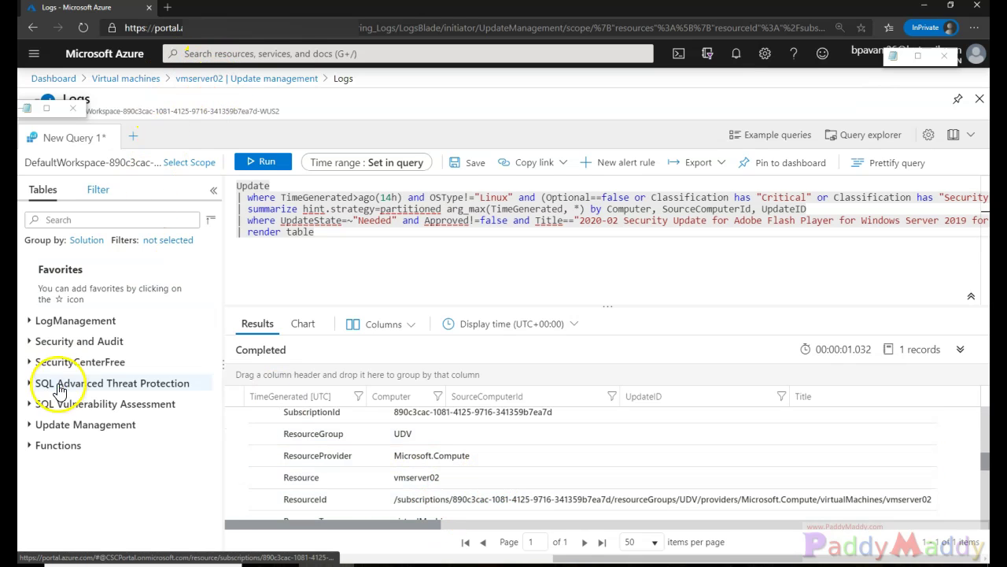
Step: Browse the LogManagement tables, then return to the Update management page of vmserver02
{"action": "left_click", "coordinate": [27, 321]}
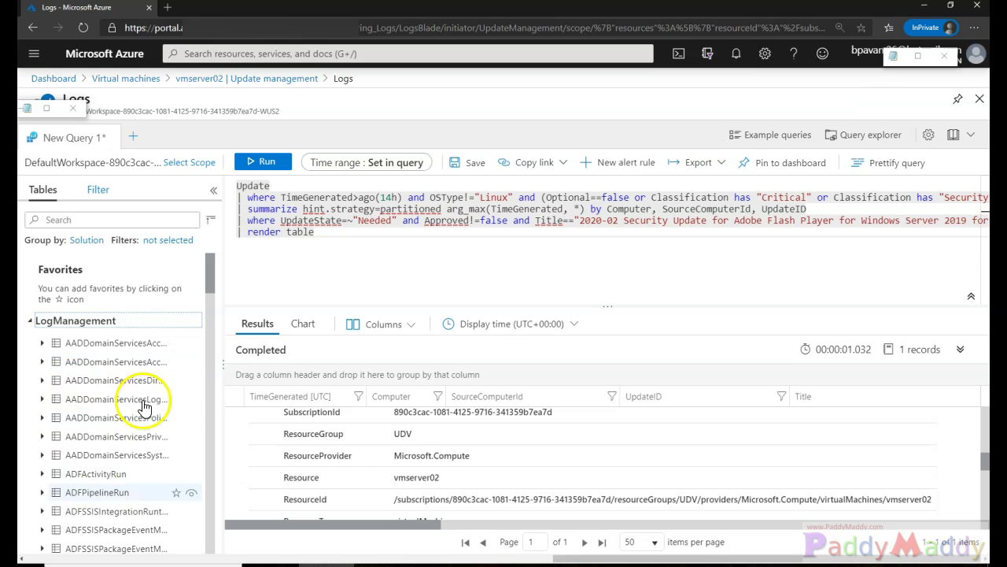
{"action": "scroll", "coordinate": [143, 407], "scroll_direction": "down", "scroll_amount": 5}
{"action": "scroll", "coordinate": [143, 409], "scroll_direction": "up", "scroll_amount": 5}
{"action": "left_click", "coordinate": [194, 79]}
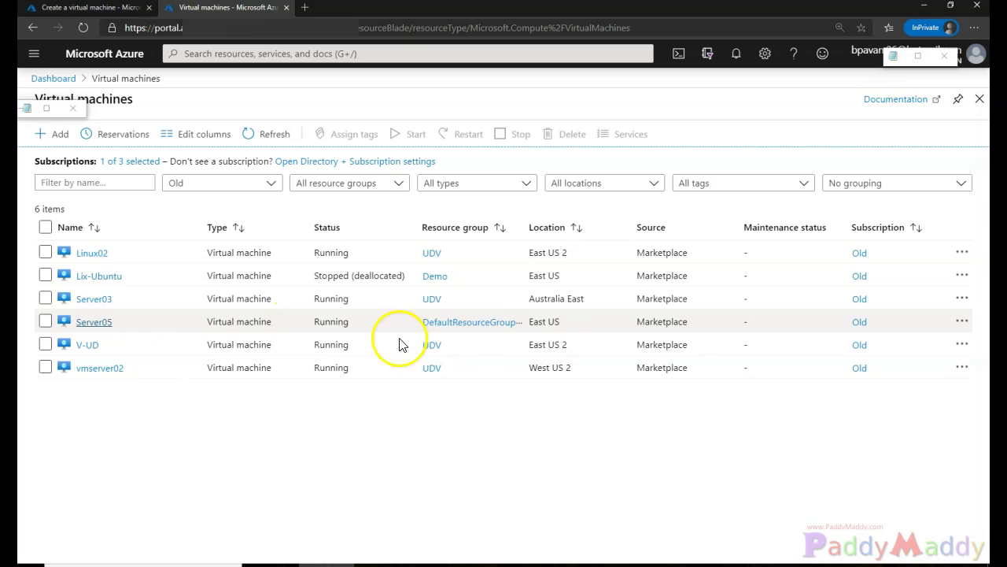
Step: Check Server05's location and resource group in the virtual machines list, then open Server05's Update management page
{"action": "mouse_move", "coordinate": [573, 332]}
{"action": "left_mouse_down"}
{"action": "mouse_move", "coordinate": [555, 319]}
{"action": "mouse_move", "coordinate": [528, 338]}
{"action": "mouse_move", "coordinate": [563, 317]}
{"action": "left_mouse_up"}
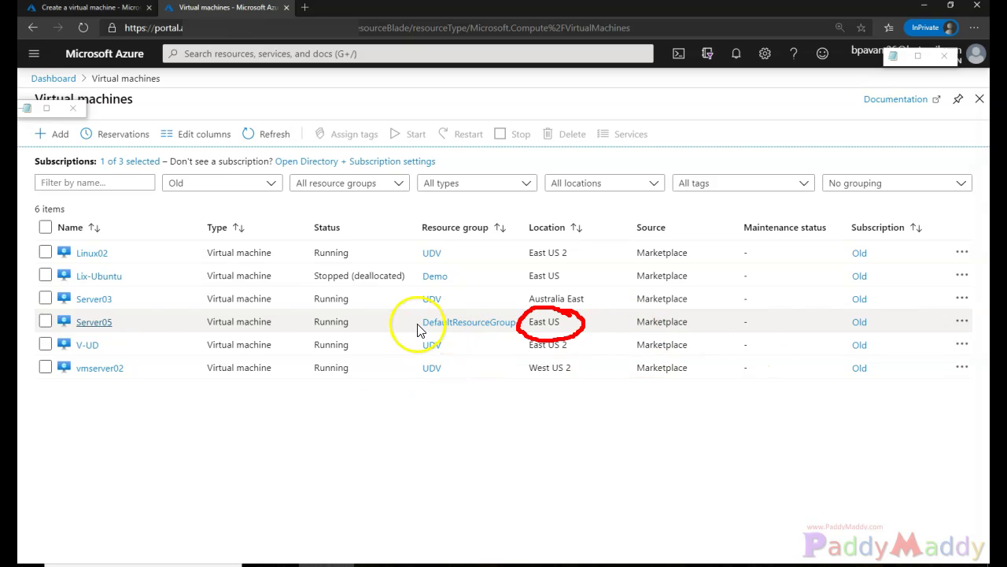
{"action": "mouse_move", "coordinate": [414, 324]}
{"action": "left_mouse_down"}
{"action": "mouse_move", "coordinate": [477, 340]}
{"action": "mouse_move", "coordinate": [540, 316]}
{"action": "mouse_move", "coordinate": [429, 325]}
{"action": "left_mouse_up"}
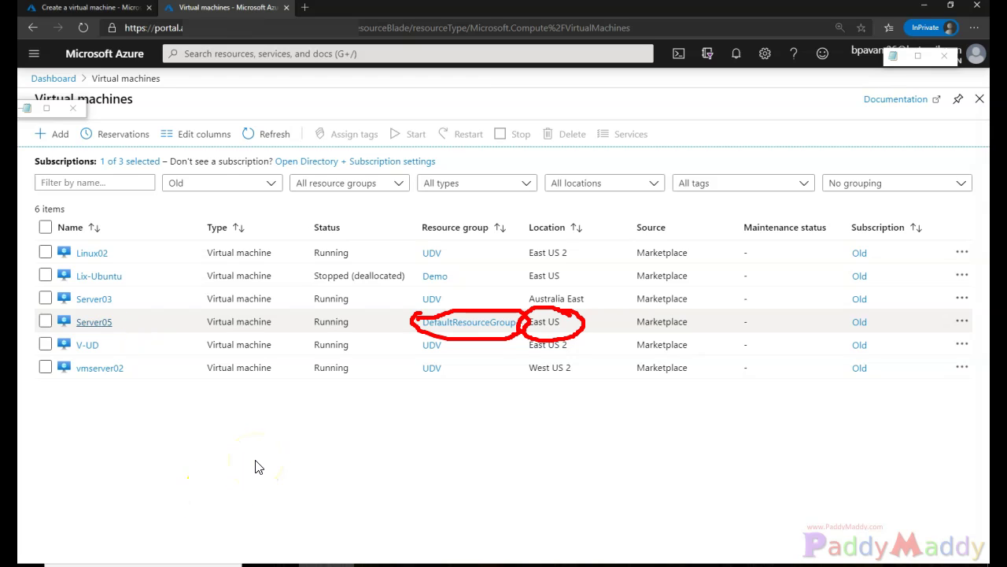
{"action": "left_click", "coordinate": [95, 323]}
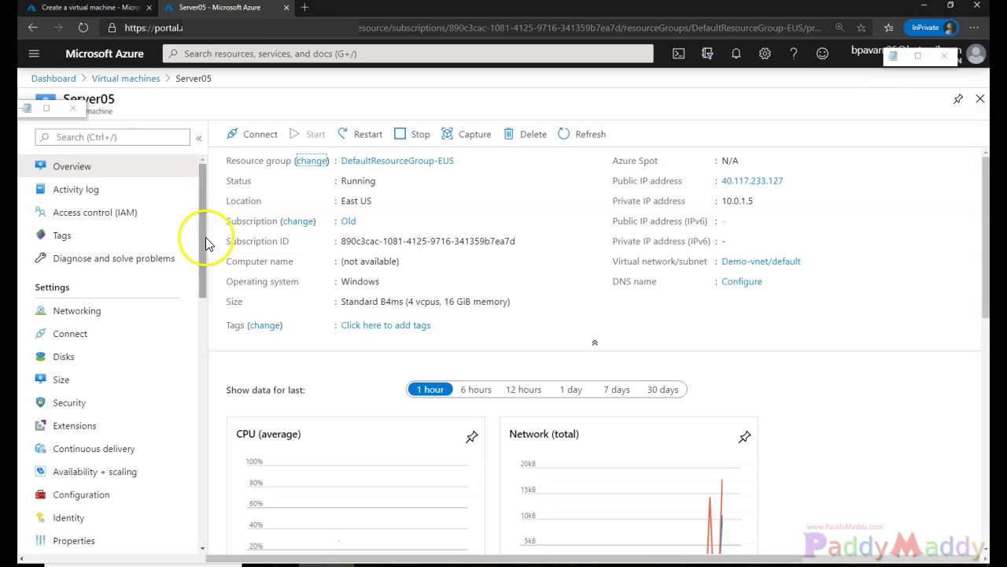
{"action": "scroll", "coordinate": [115, 479], "scroll_direction": "down", "scroll_amount": 5}
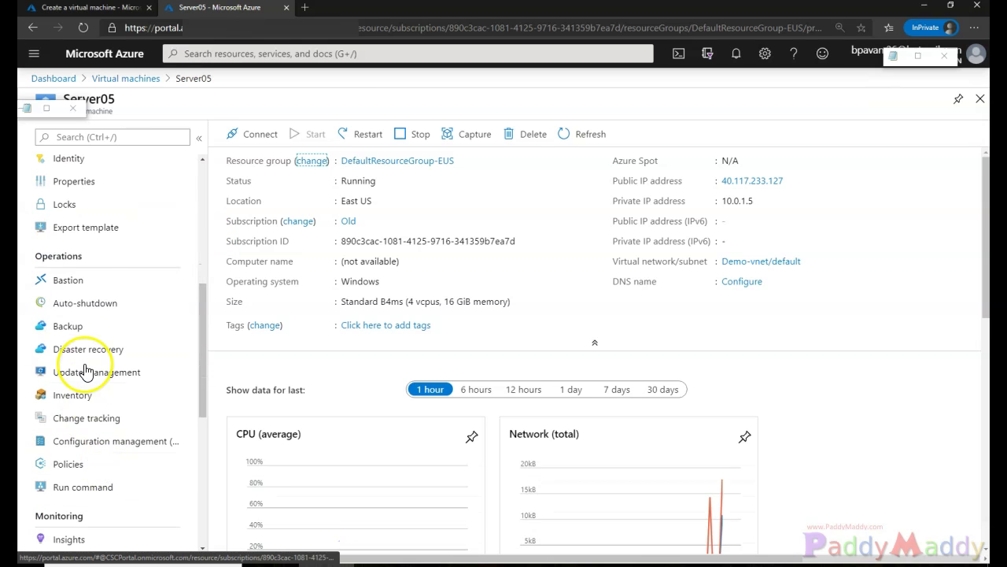
{"action": "mouse_move", "coordinate": [81, 256]}
{"action": "left_mouse_down"}
{"action": "mouse_move", "coordinate": [32, 254]}
{"action": "mouse_move", "coordinate": [67, 259]}
{"action": "left_mouse_up"}
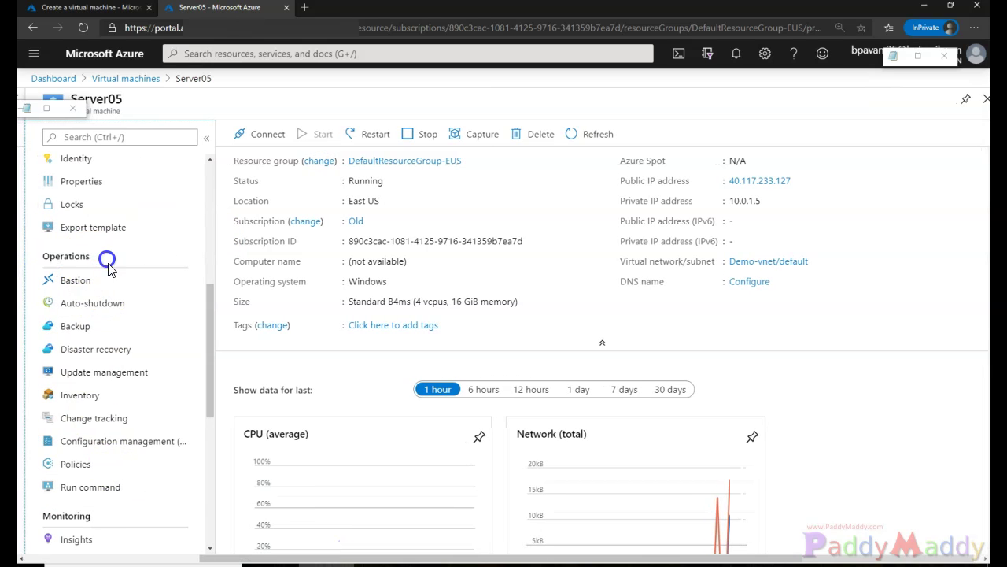
{"action": "left_click", "coordinate": [106, 379]}
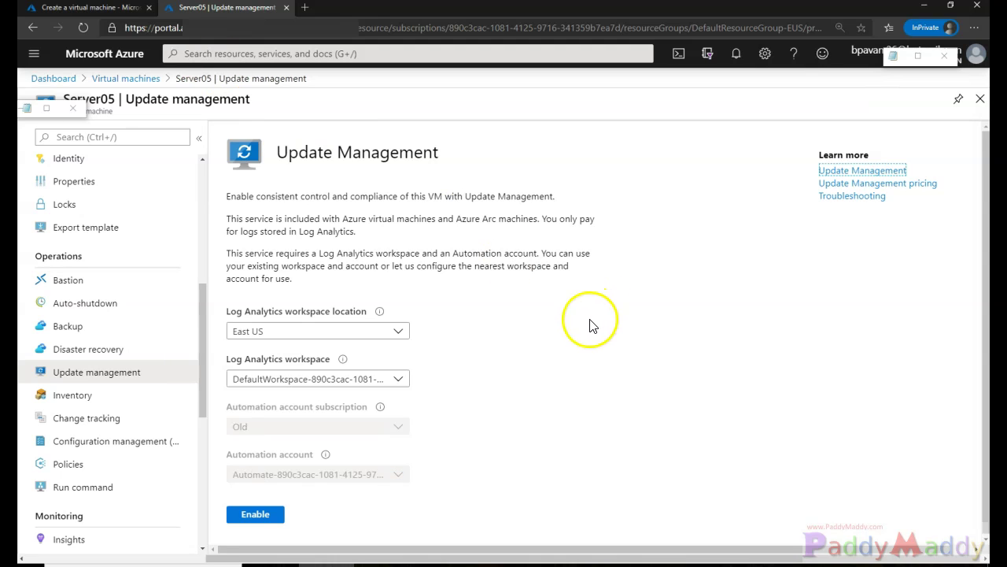
Step: Enable Update Management on Server05 with workspace location East US and its default workspace, and read the onboarding information
{"action": "left_click", "coordinate": [277, 516]}
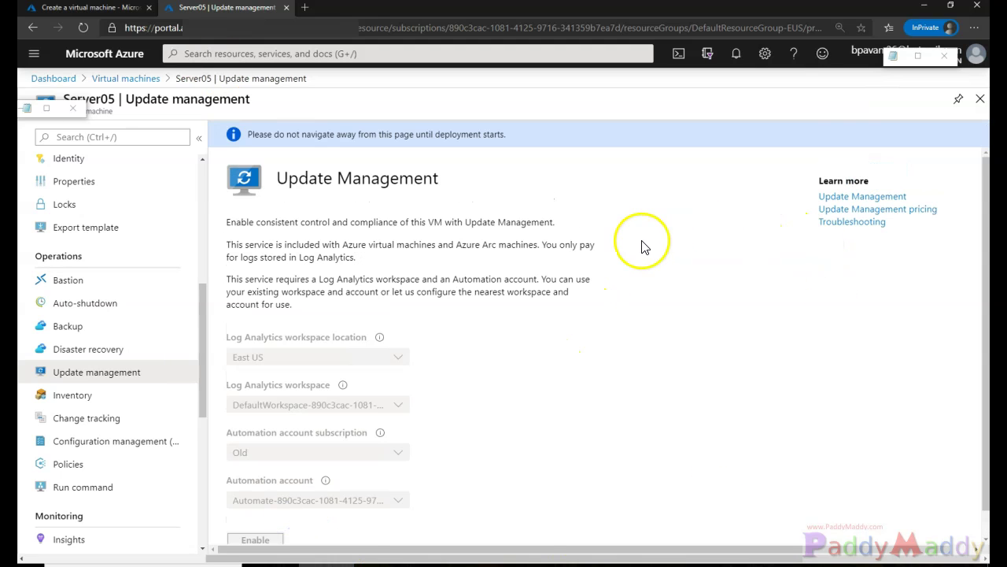
{"action": "left_click_drag", "start_coordinate": [279, 138], "coordinate": [500, 138]}
{"action": "left_click", "coordinate": [514, 238]}
{"action": "left_click_drag", "start_coordinate": [340, 244], "coordinate": [416, 223]}
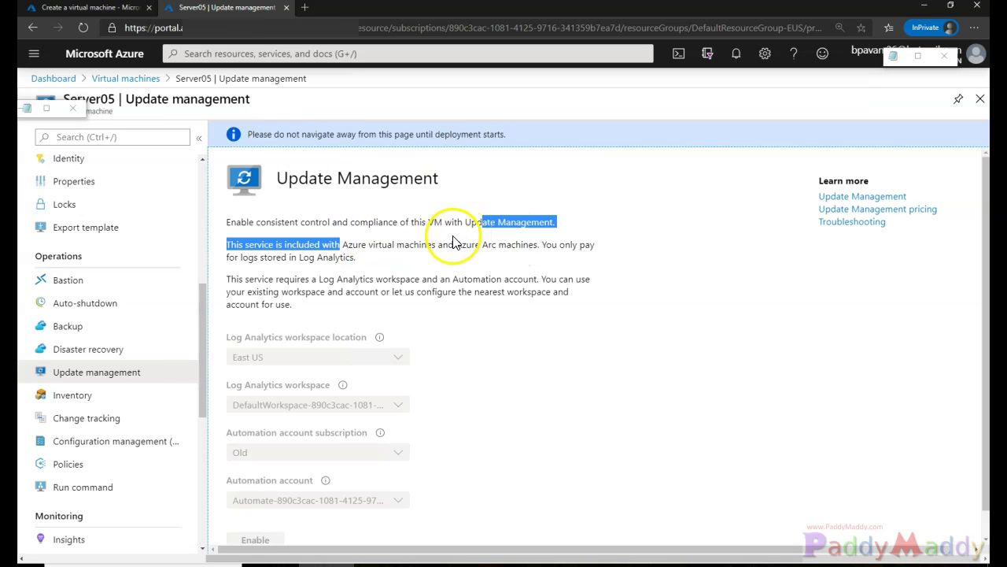
{"action": "scroll", "coordinate": [532, 333], "scroll_direction": "down", "scroll_amount": 1}
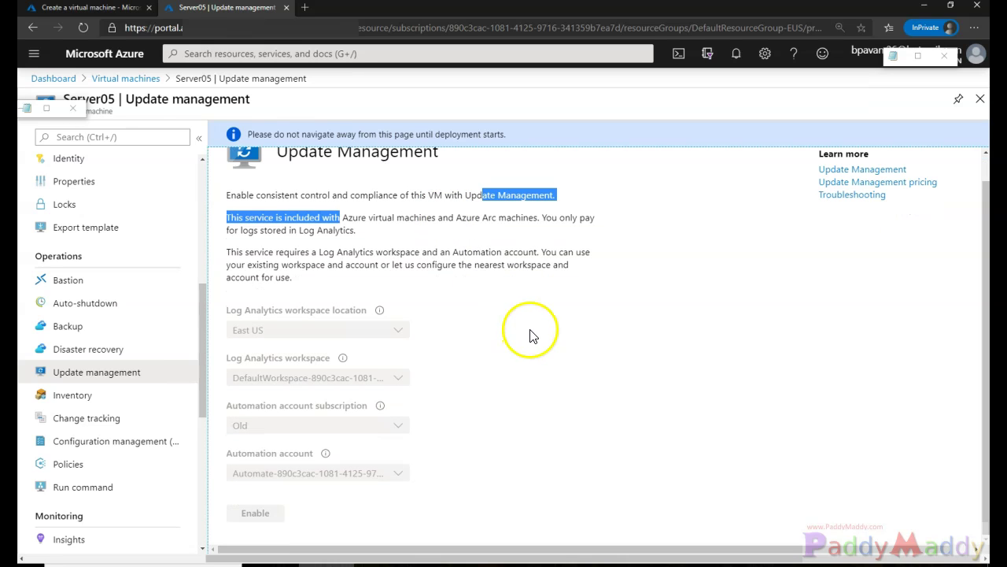
Step: Check the notifications for the progress of Server05's Update Management deployment
{"action": "left_click", "coordinate": [736, 52]}
{"action": "triple_click", "coordinate": [722, 182]}
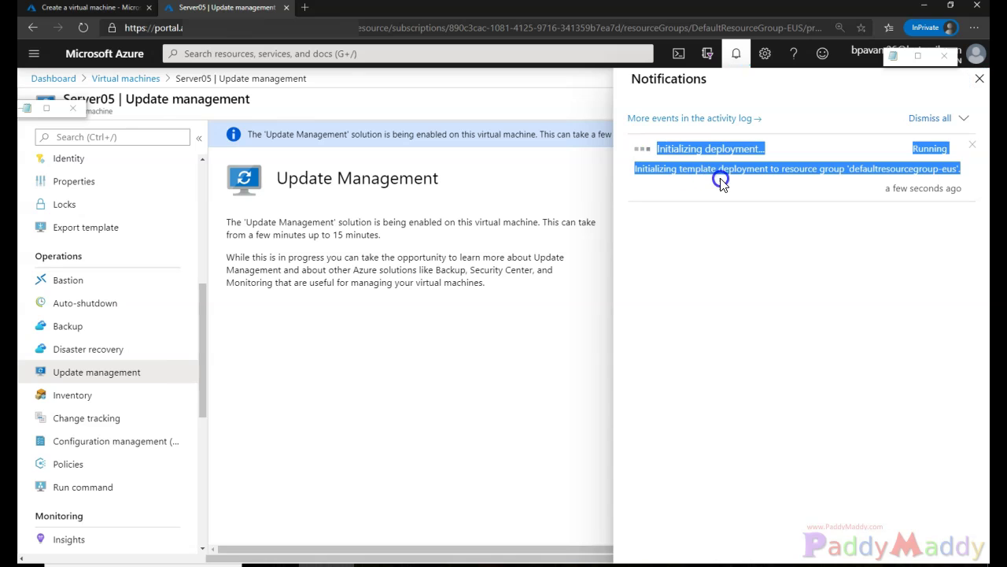
{"action": "left_click_drag", "start_coordinate": [380, 234], "coordinate": [320, 223]}
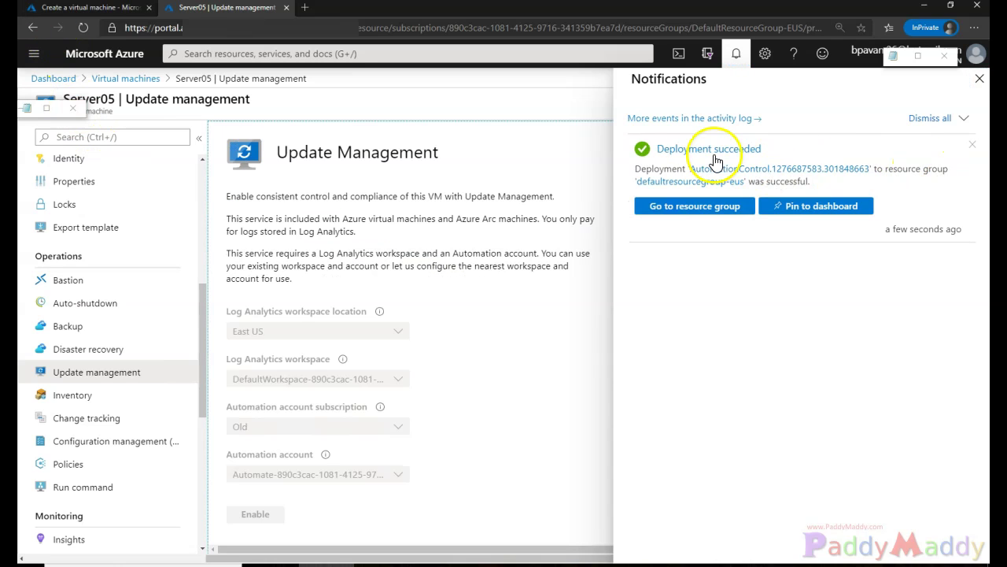
{"action": "left_click", "coordinate": [641, 170]}
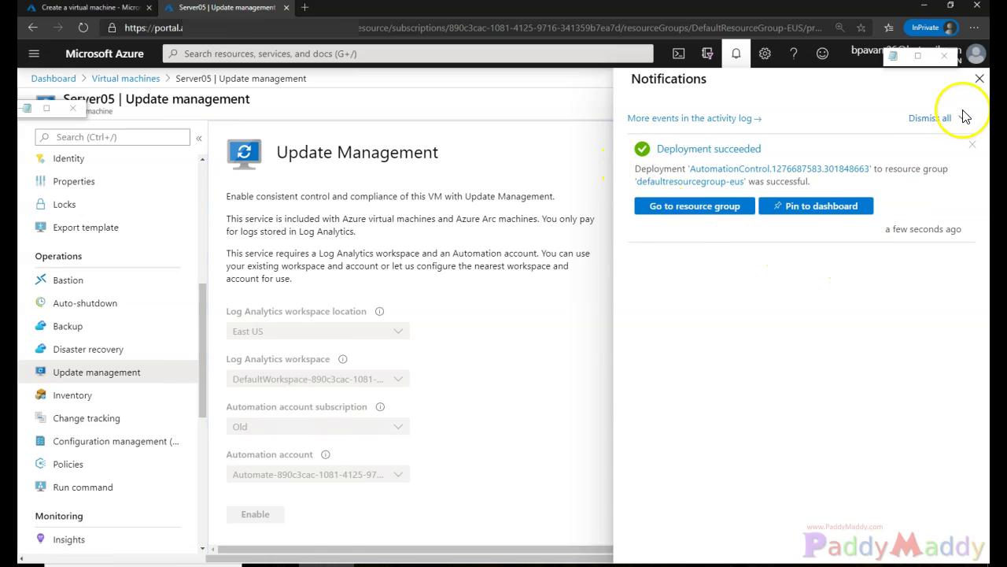
Step: Go to the portal home, search for "automa" and open the Automation Accounts service
{"action": "left_click", "coordinate": [104, 54]}
{"action": "left_click", "coordinate": [205, 54]}
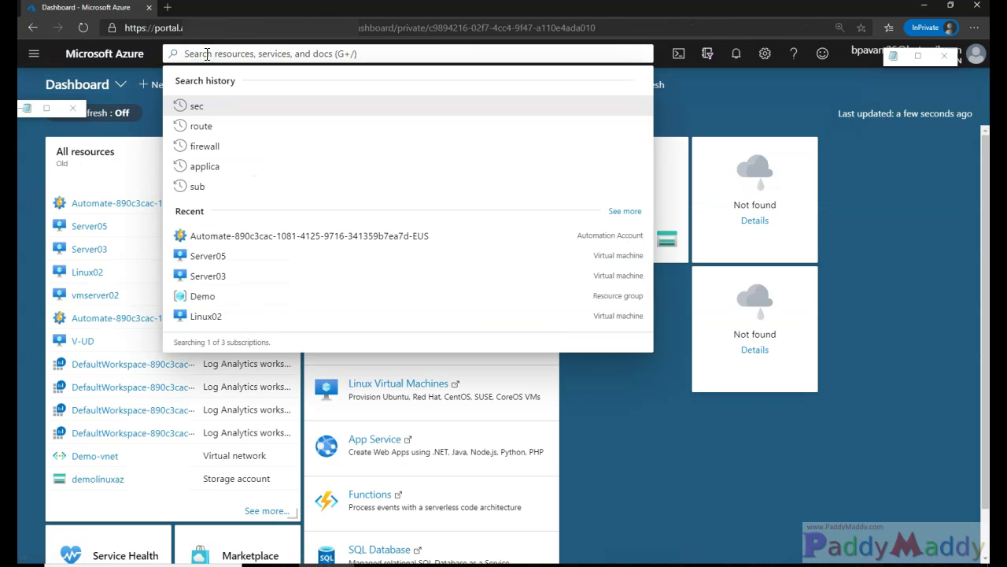
{"action": "type", "text": "automa"}
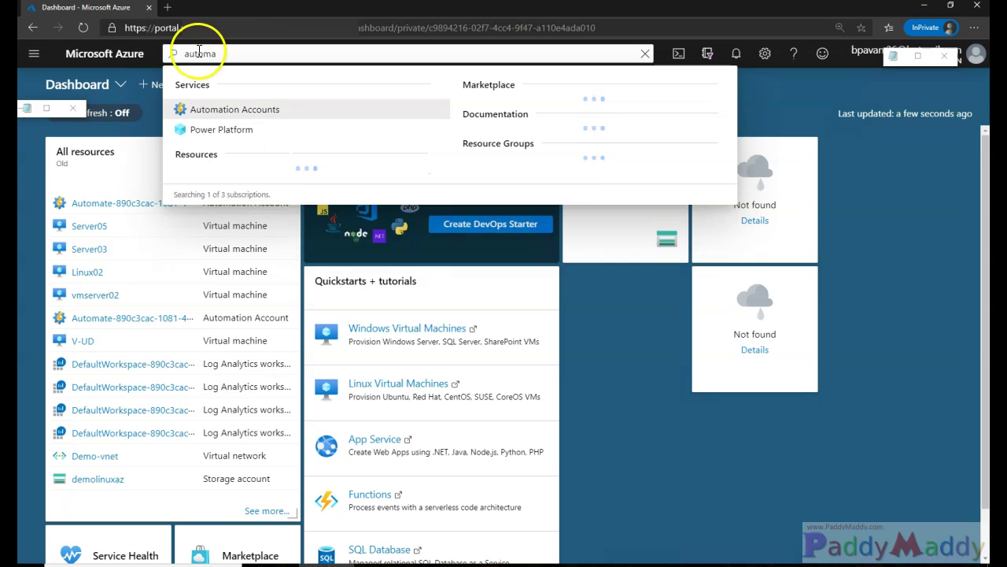
{"action": "left_click", "coordinate": [244, 114]}
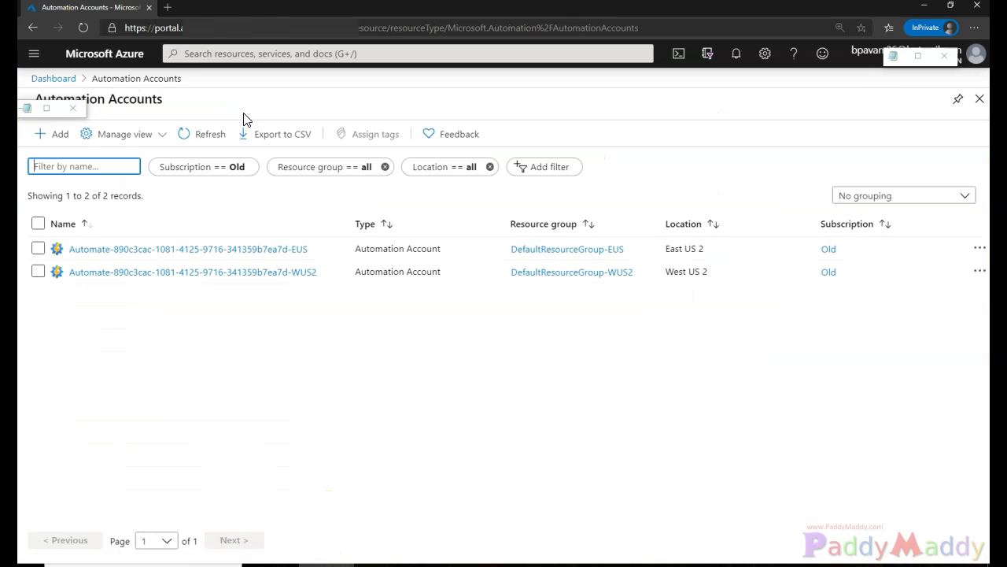
Step: Compare the locations of the listed automation accounts and open the one in West US 2
{"action": "left_click", "coordinate": [438, 407]}
{"action": "mouse_move", "coordinate": [713, 241]}
{"action": "left_mouse_down"}
{"action": "mouse_move", "coordinate": [723, 247]}
{"action": "mouse_move", "coordinate": [753, 229]}
{"action": "left_mouse_up"}
{"action": "left_click_drag", "start_coordinate": [713, 269], "coordinate": [754, 265]}
{"action": "key", "text": "Escape"}
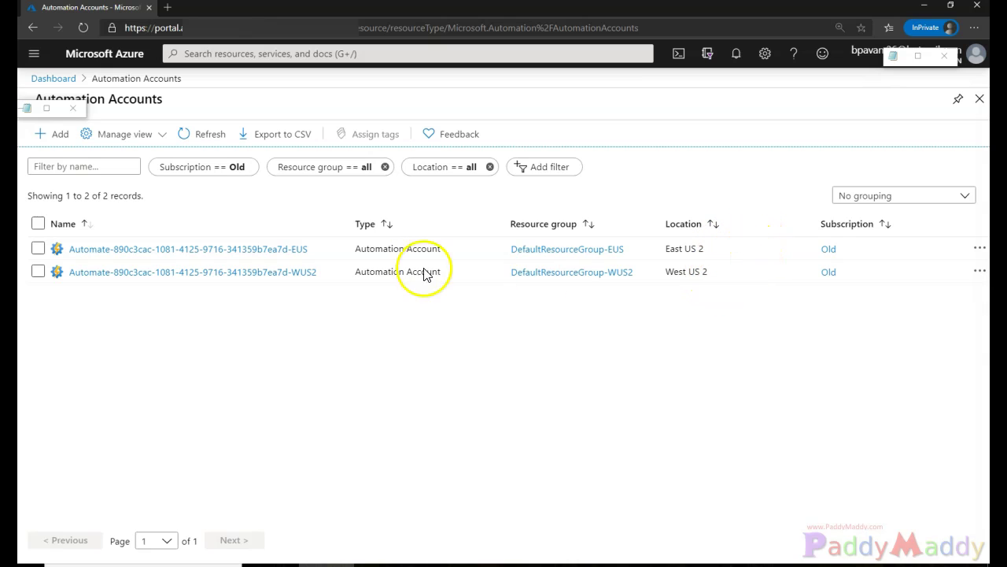
{"action": "left_click_drag", "start_coordinate": [668, 248], "coordinate": [697, 247]}
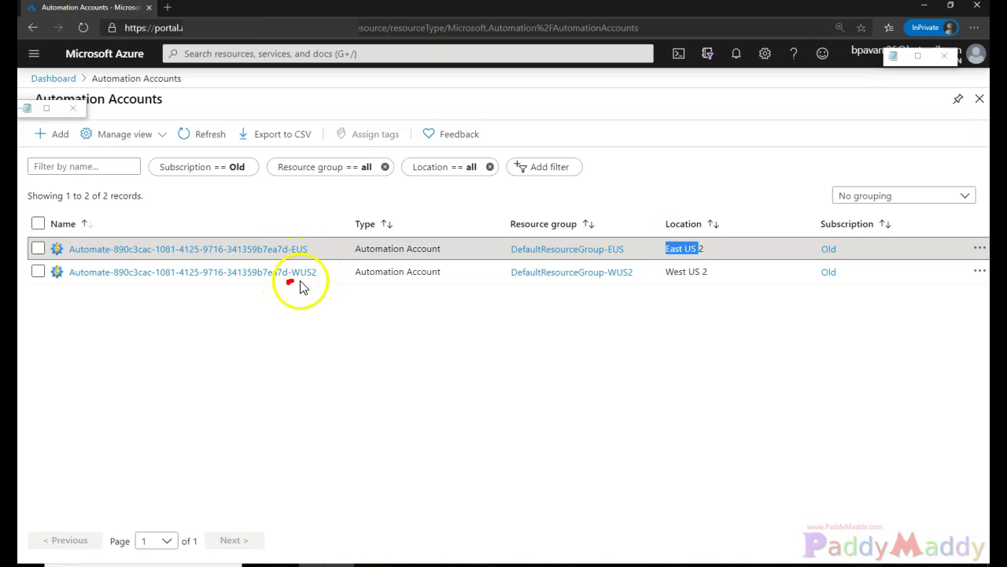
{"action": "left_click", "coordinate": [706, 266]}
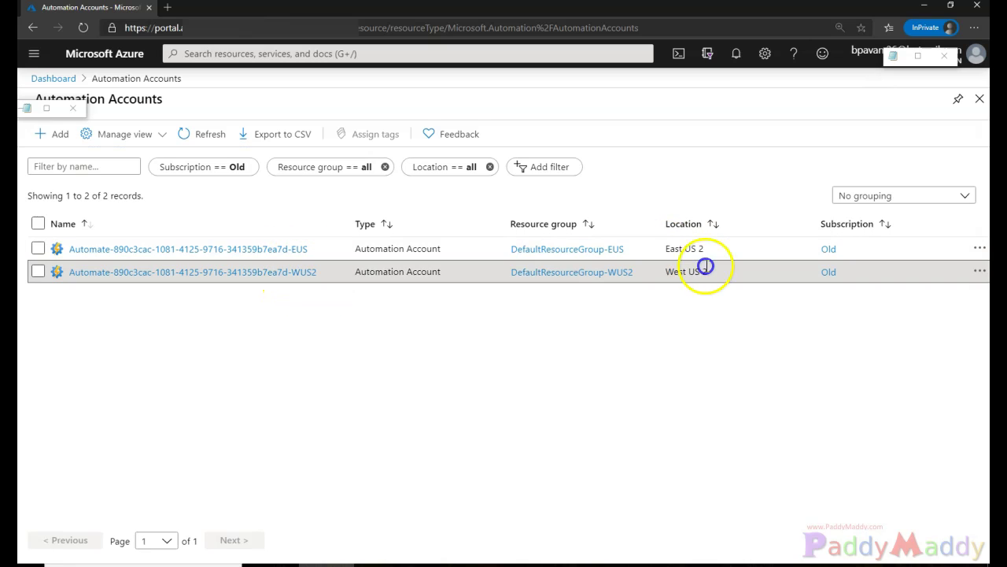
{"action": "left_click", "coordinate": [686, 410]}
{"action": "left_click", "coordinate": [202, 274]}
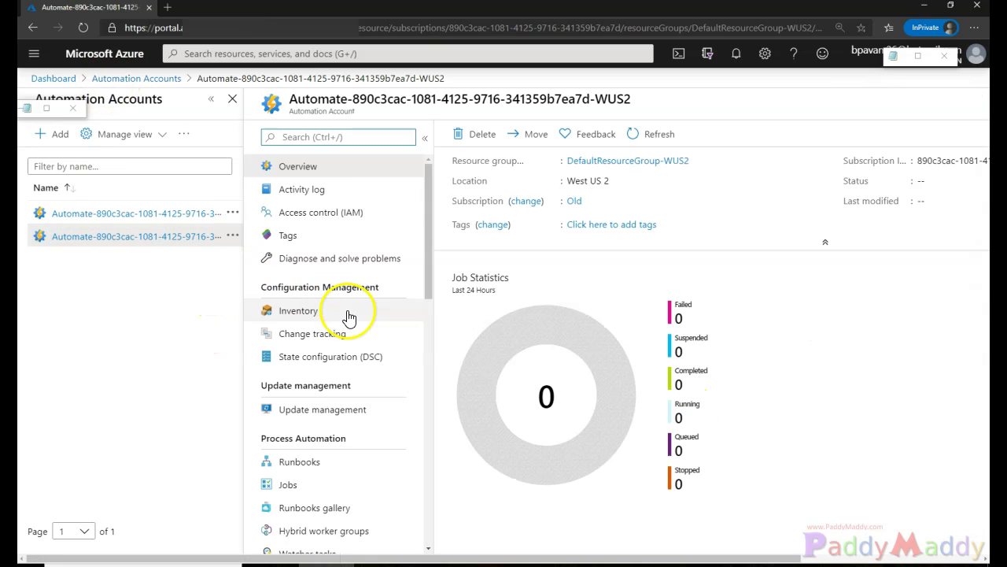
Step: Review the West US 2 automation account's job statistics and open its Update management page
{"action": "left_click", "coordinate": [345, 318]}
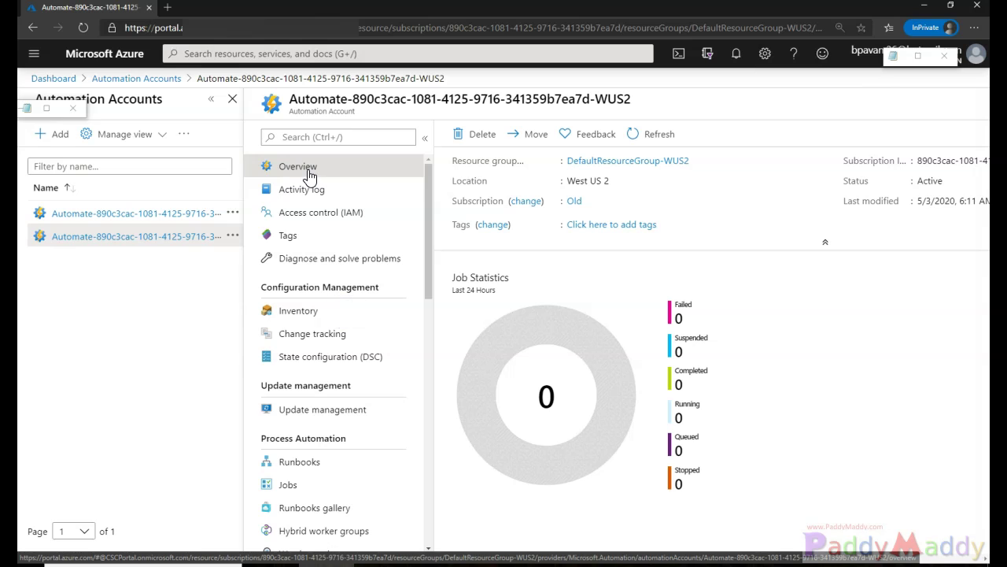
{"action": "left_click_drag", "start_coordinate": [551, 293], "coordinate": [449, 286]}
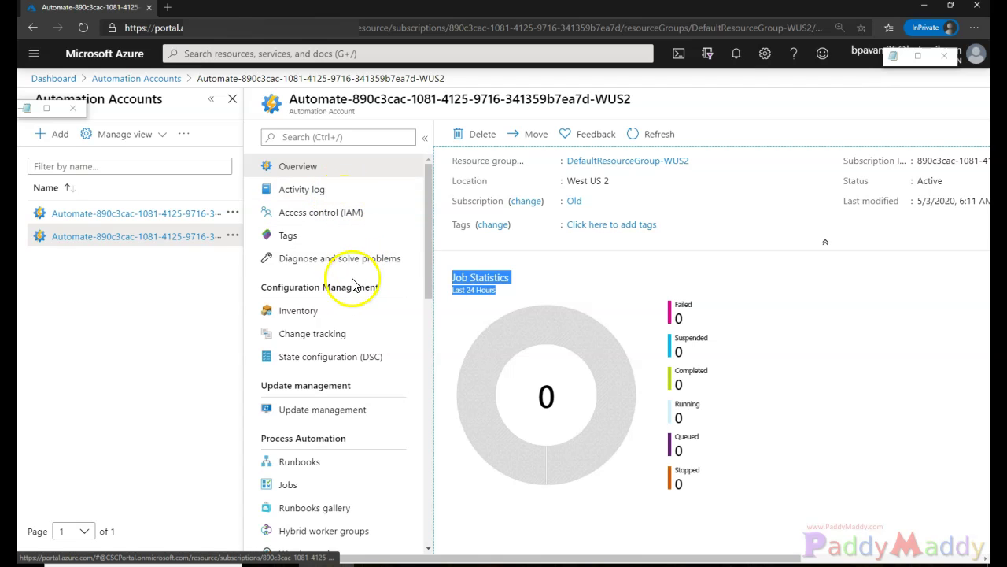
{"action": "left_click", "coordinate": [341, 410]}
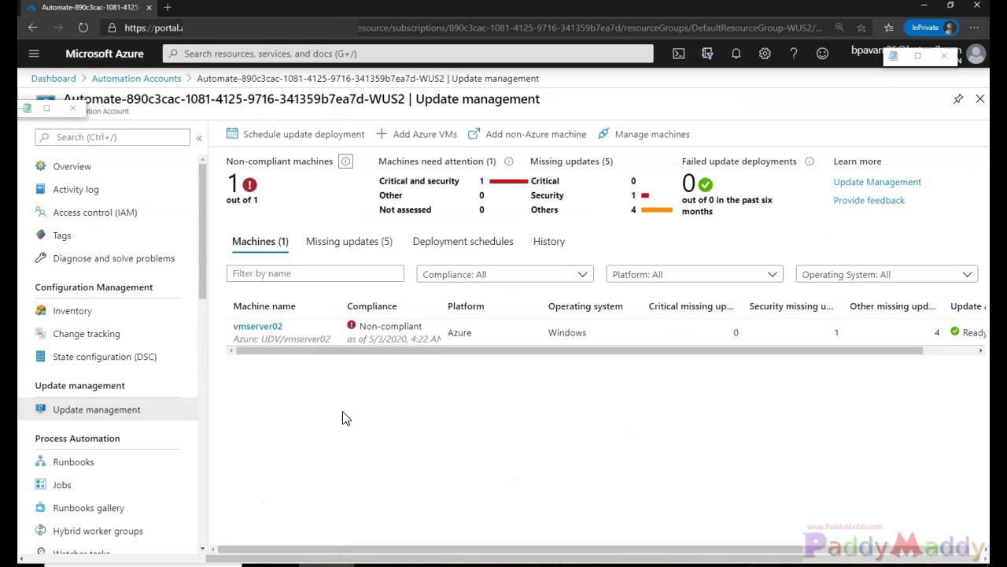
{"action": "left_click", "coordinate": [251, 200]}
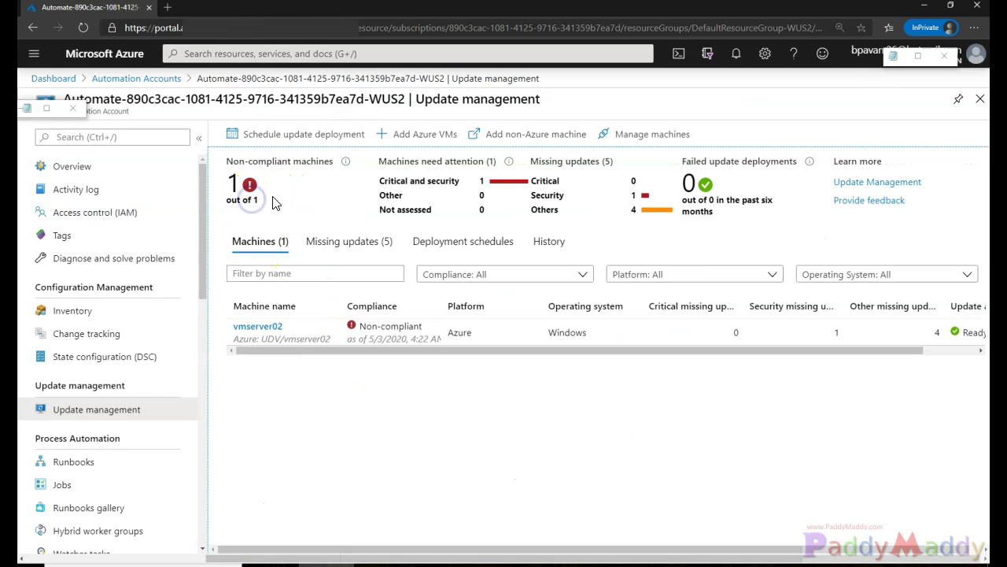
Step: Examine the West US 2 account's missing updates, including their classification, operating system and information links
{"action": "left_click", "coordinate": [340, 241]}
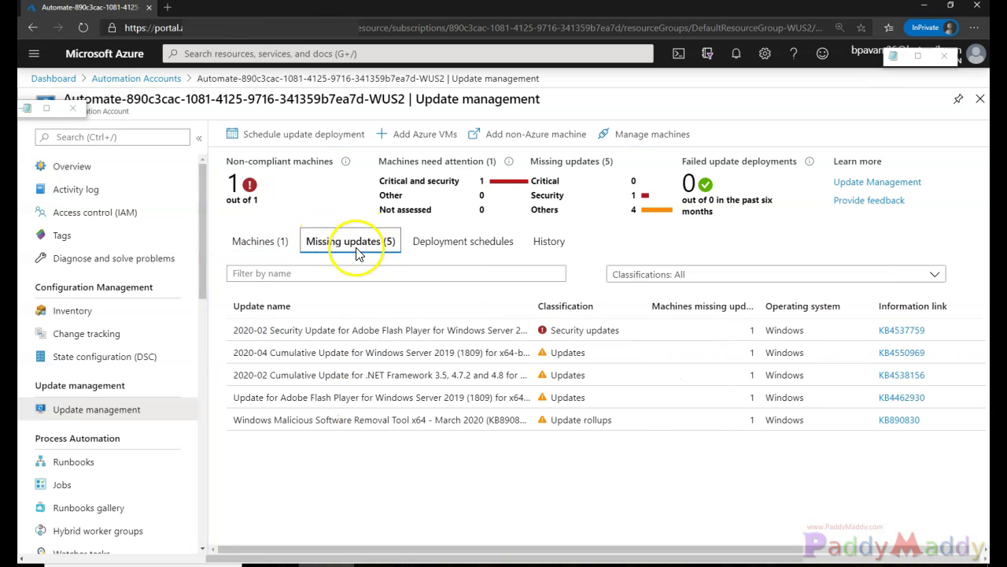
{"action": "left_click", "coordinate": [541, 332]}
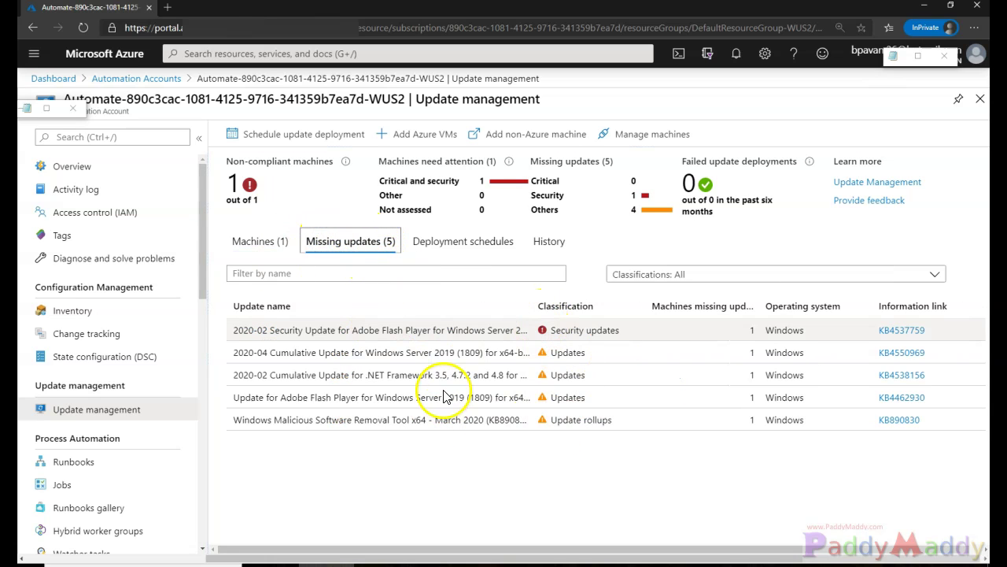
{"action": "mouse_move", "coordinate": [291, 252]}
{"action": "left_mouse_down"}
{"action": "mouse_move", "coordinate": [225, 231]}
{"action": "mouse_move", "coordinate": [285, 236]}
{"action": "left_mouse_up"}
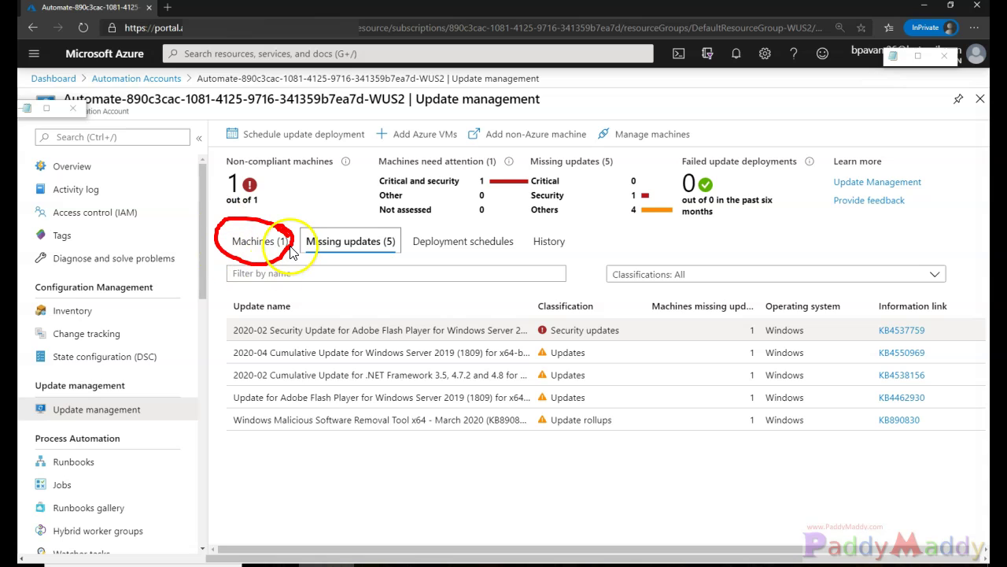
{"action": "mouse_move", "coordinate": [396, 230]}
{"action": "left_mouse_down"}
{"action": "mouse_move", "coordinate": [315, 236]}
{"action": "mouse_move", "coordinate": [331, 275]}
{"action": "mouse_move", "coordinate": [398, 232]}
{"action": "mouse_move", "coordinate": [394, 220]}
{"action": "left_mouse_up"}
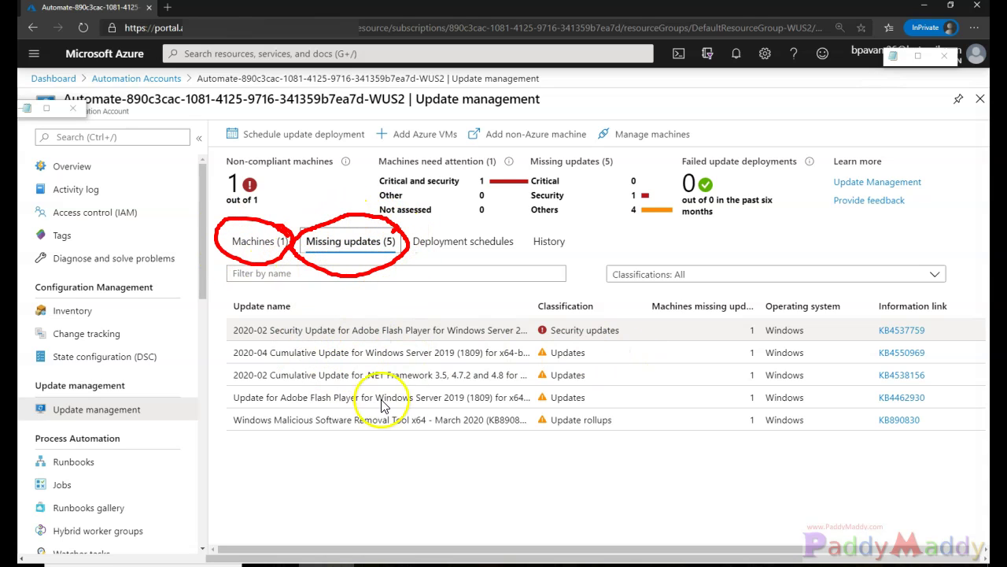
{"action": "left_click_drag", "start_coordinate": [261, 285], "coordinate": [291, 275]}
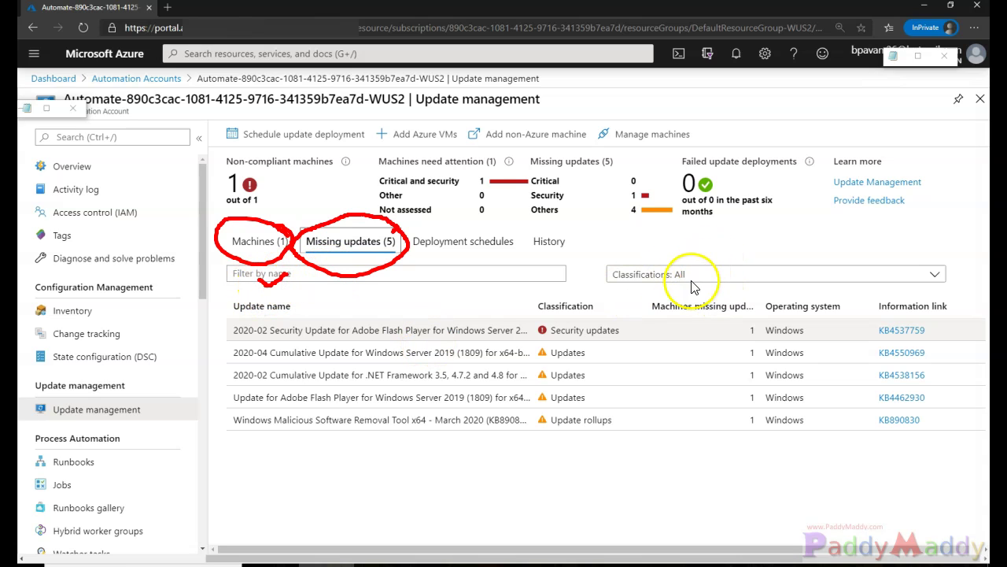
{"action": "mouse_move", "coordinate": [604, 302]}
{"action": "left_mouse_down"}
{"action": "mouse_move", "coordinate": [575, 296]}
{"action": "mouse_move", "coordinate": [590, 315]}
{"action": "mouse_move", "coordinate": [634, 312]}
{"action": "mouse_move", "coordinate": [625, 336]}
{"action": "left_mouse_up"}
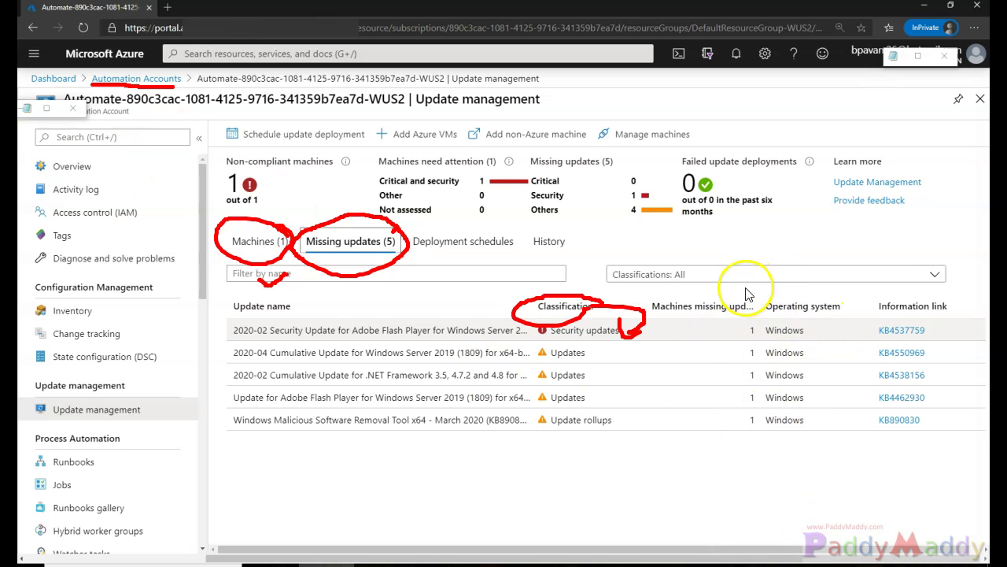
{"action": "left_click_drag", "start_coordinate": [949, 329], "coordinate": [978, 315]}
{"action": "left_click_drag", "start_coordinate": [814, 331], "coordinate": [840, 318]}
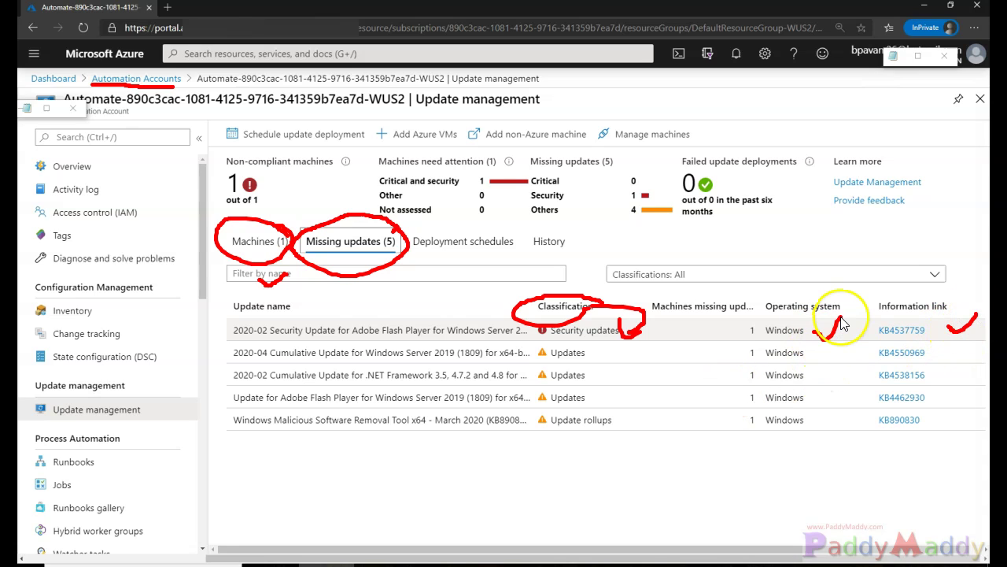
{"action": "key", "text": "Escape"}
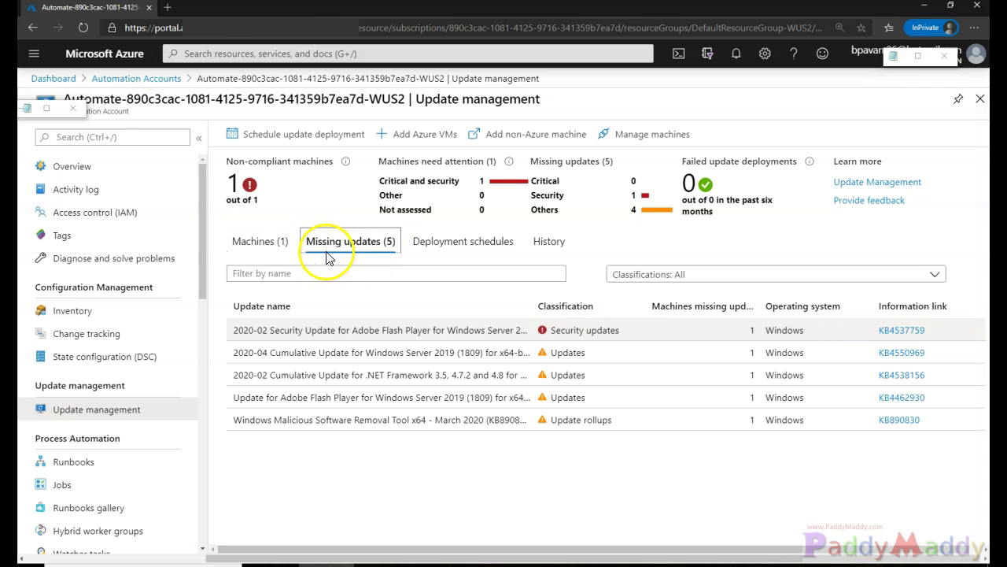
Step: Check the West US 2 account's update deployment schedules and history, then return to its list of machines
{"action": "left_click", "coordinate": [465, 253]}
{"action": "left_click", "coordinate": [566, 248]}
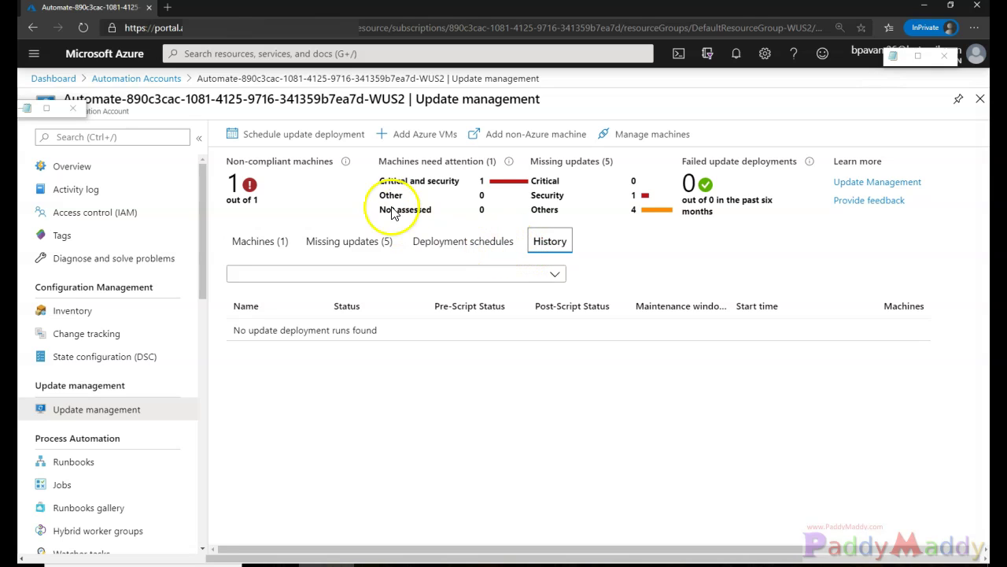
{"action": "mouse_move", "coordinate": [342, 128]}
{"action": "left_mouse_down"}
{"action": "mouse_move", "coordinate": [231, 135]}
{"action": "mouse_move", "coordinate": [270, 113]}
{"action": "mouse_move", "coordinate": [294, 141]}
{"action": "mouse_move", "coordinate": [416, 333]}
{"action": "mouse_move", "coordinate": [382, 348]}
{"action": "mouse_move", "coordinate": [457, 333]}
{"action": "left_mouse_up"}
{"action": "left_click", "coordinate": [376, 244]}
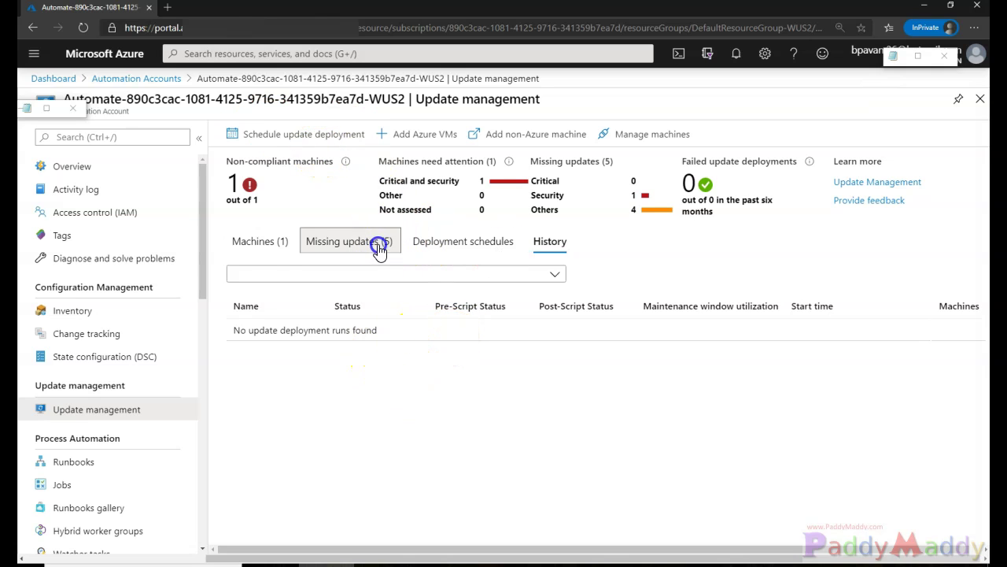
{"action": "left_click", "coordinate": [260, 239]}
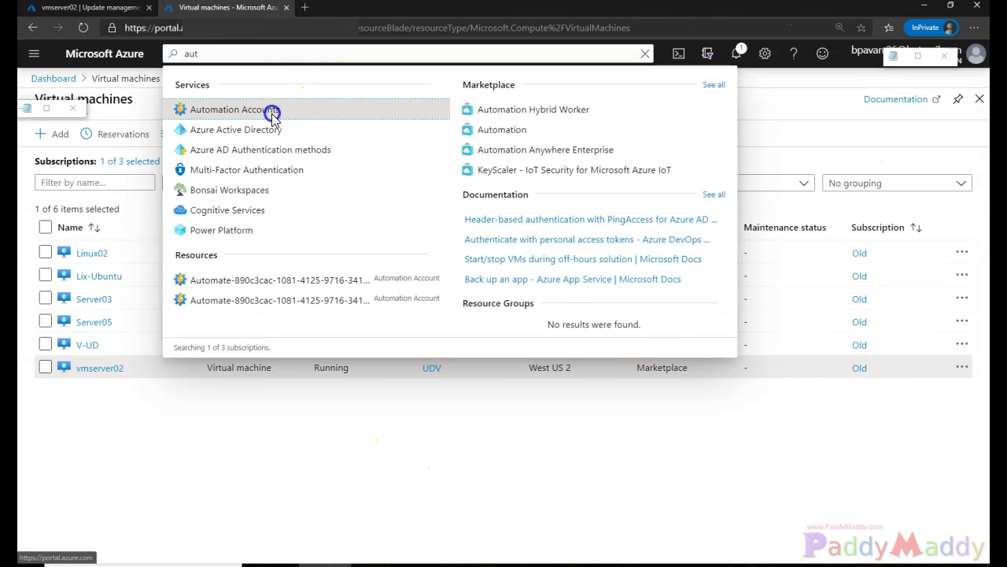
Step: Search the portal for "aut", go to Automation Accounts and open Update management for the East US 2 account
{"action": "left_click", "coordinate": [272, 113]}
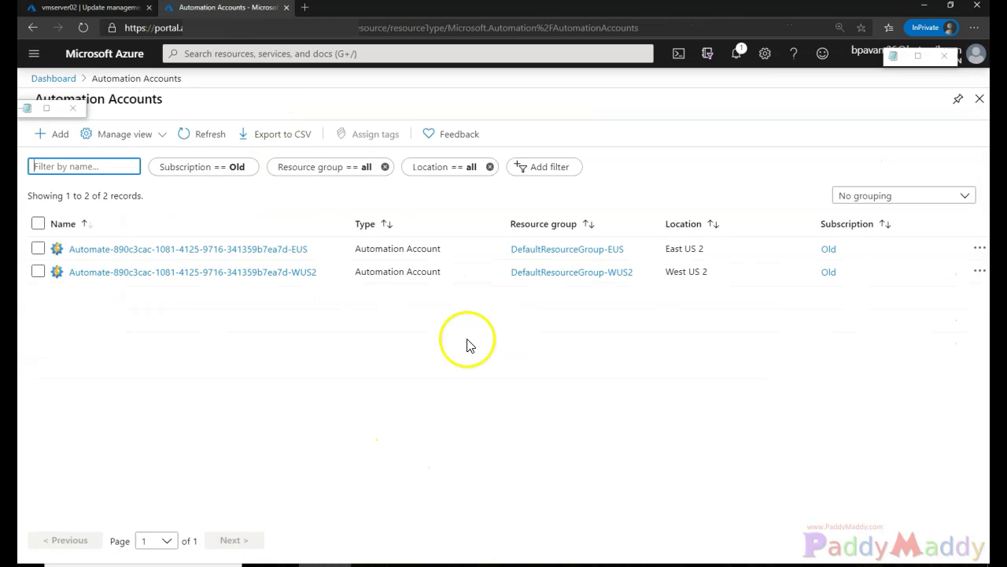
{"action": "left_click", "coordinate": [93, 249]}
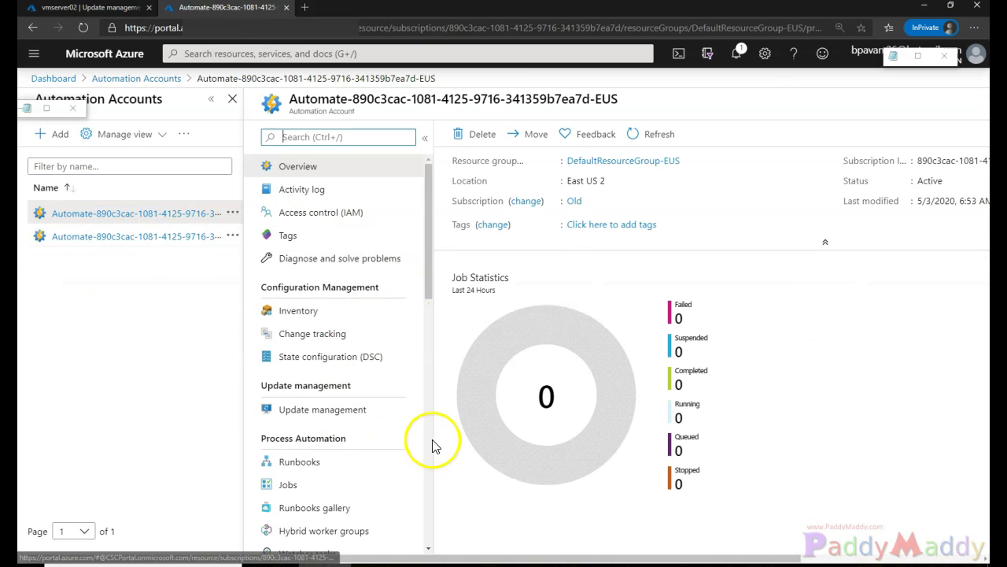
{"action": "left_click", "coordinate": [324, 411]}
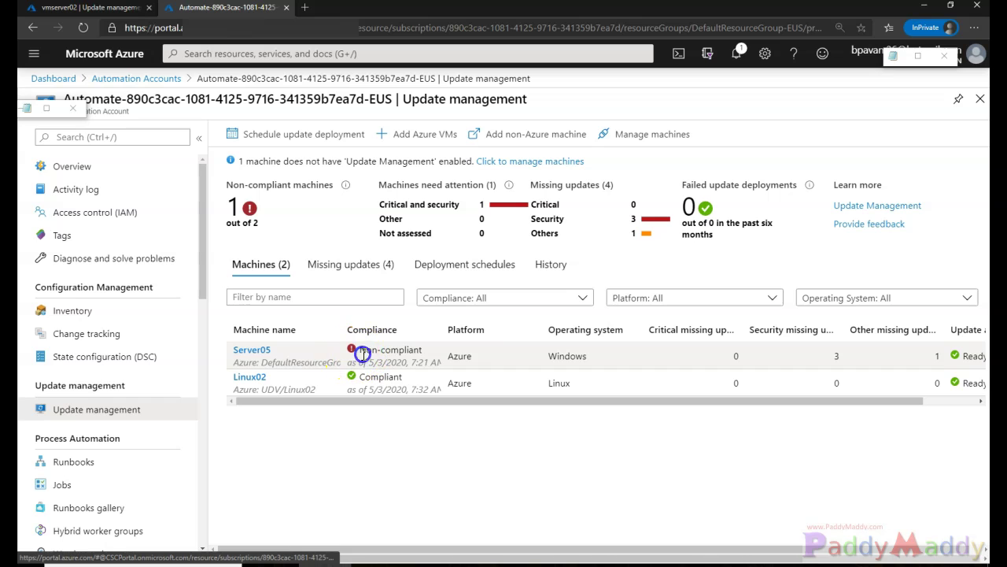
Step: Compare the update compliance of Server05 and Linux02 in the East US 2 account's machine list
{"action": "left_click_drag", "start_coordinate": [363, 354], "coordinate": [379, 363]}
{"action": "left_click_drag", "start_coordinate": [581, 337], "coordinate": [586, 329]}
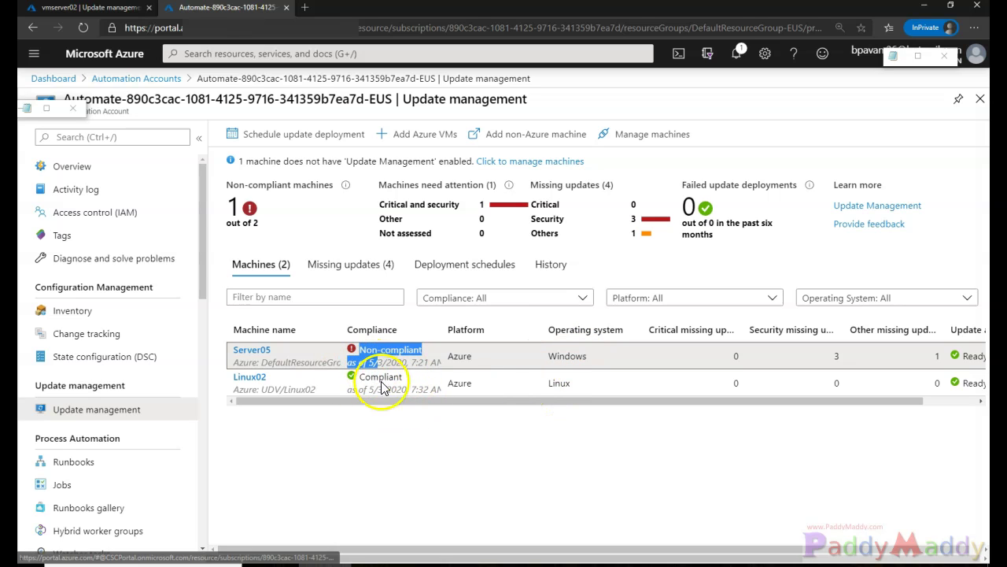
{"action": "left_click_drag", "start_coordinate": [359, 378], "coordinate": [405, 384]}
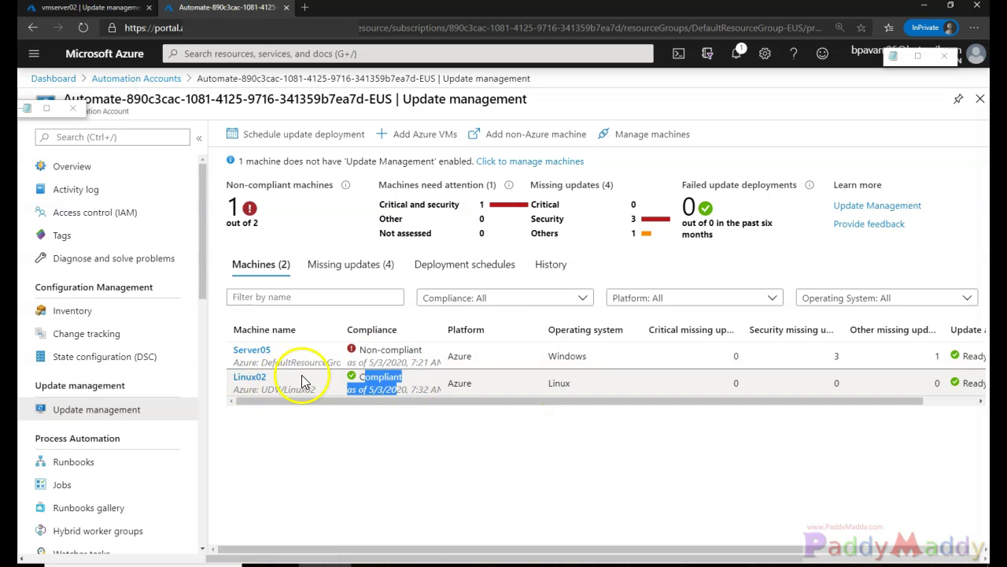
{"action": "left_click", "coordinate": [370, 355]}
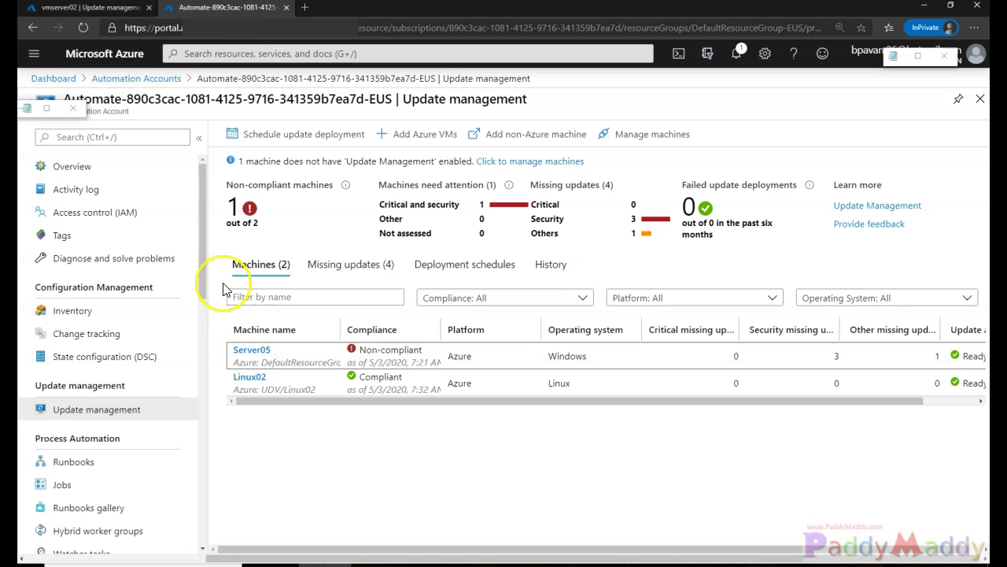
Step: Return to the account list, open Update management for the WUS2 account and show its missing updates
{"action": "left_click_drag", "start_coordinate": [446, 560], "coordinate": [133, 555]}
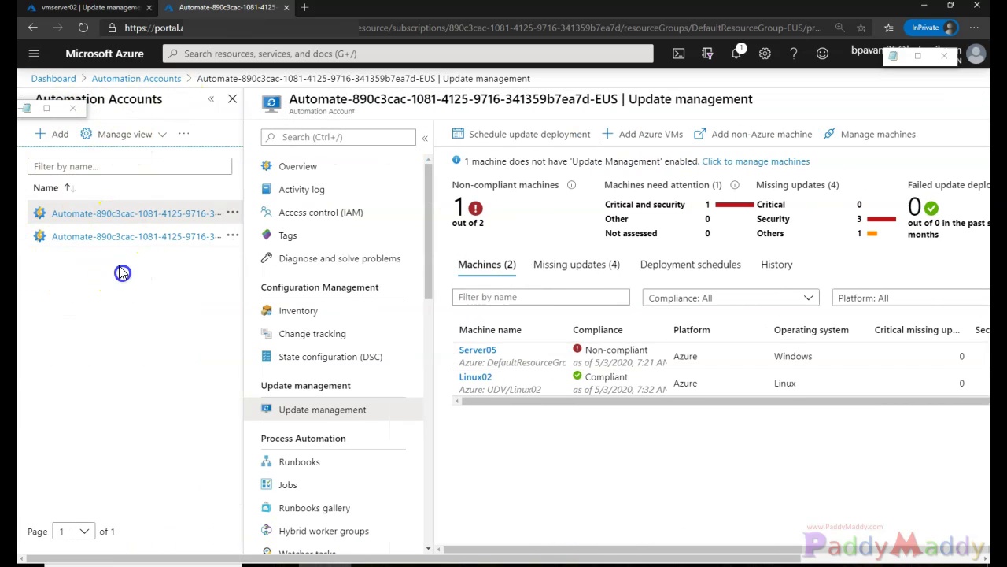
{"action": "left_click", "coordinate": [113, 238]}
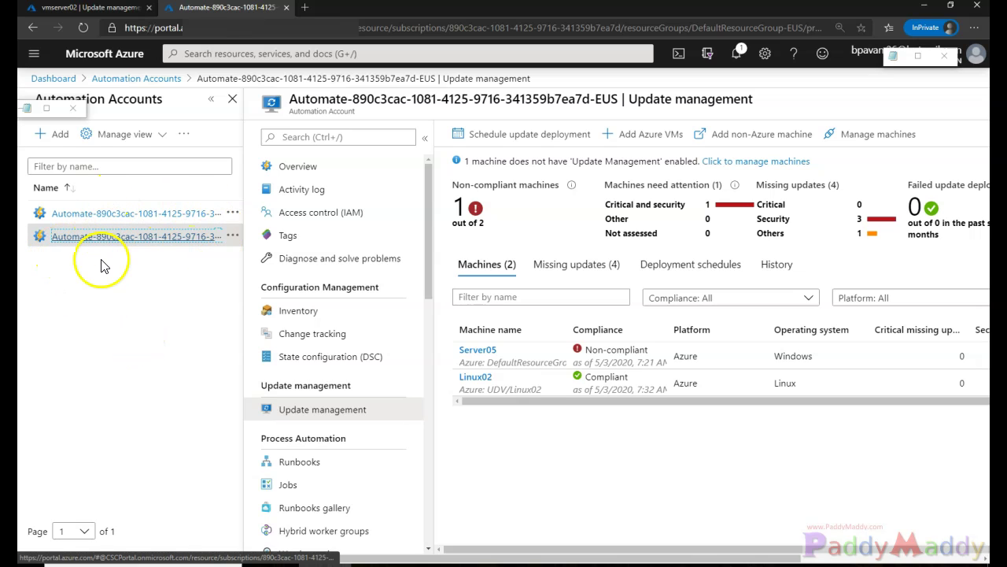
{"action": "left_click", "coordinate": [110, 238]}
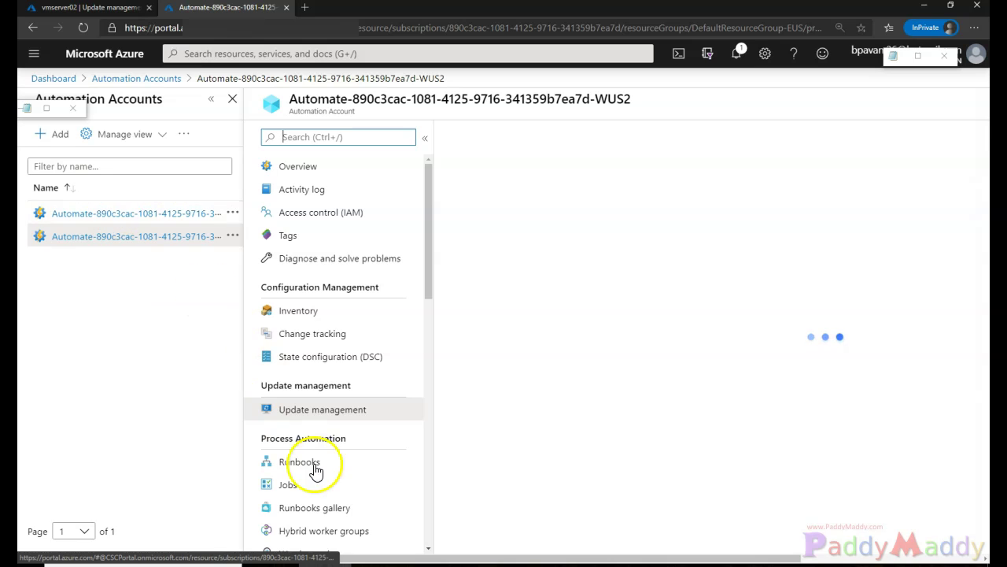
{"action": "left_click", "coordinate": [353, 412]}
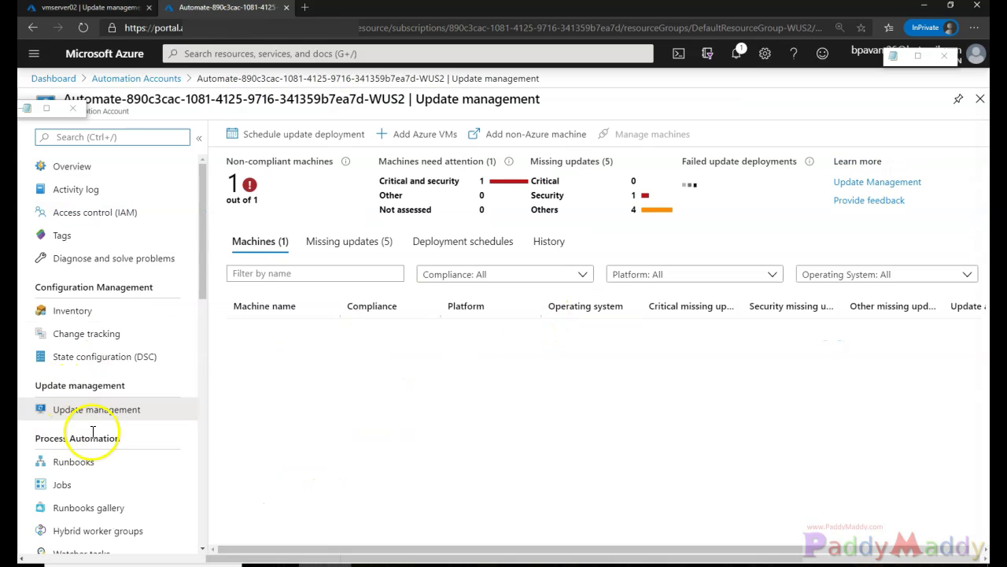
{"action": "left_click_drag", "start_coordinate": [347, 338], "coordinate": [594, 445]}
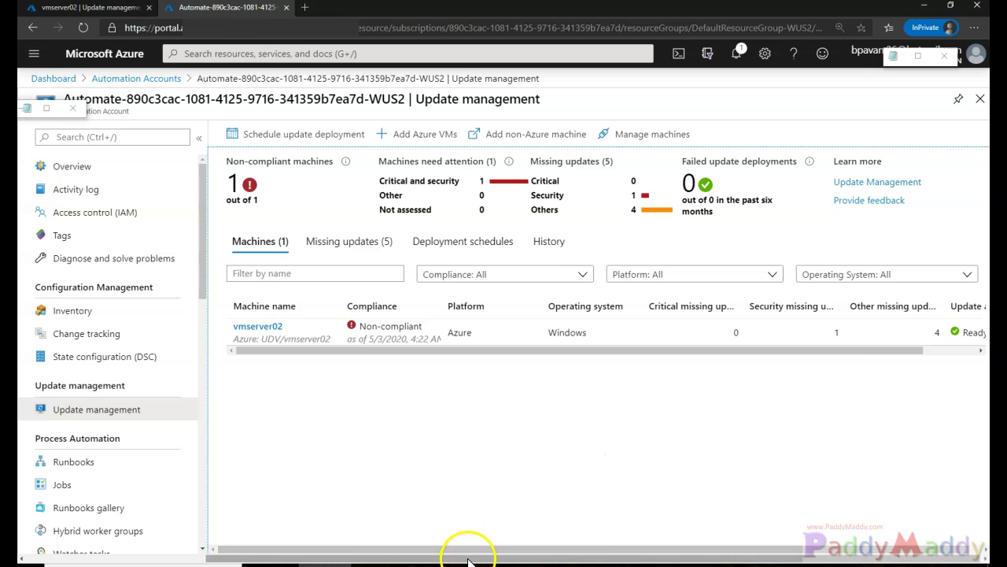
{"action": "left_click", "coordinate": [340, 244]}
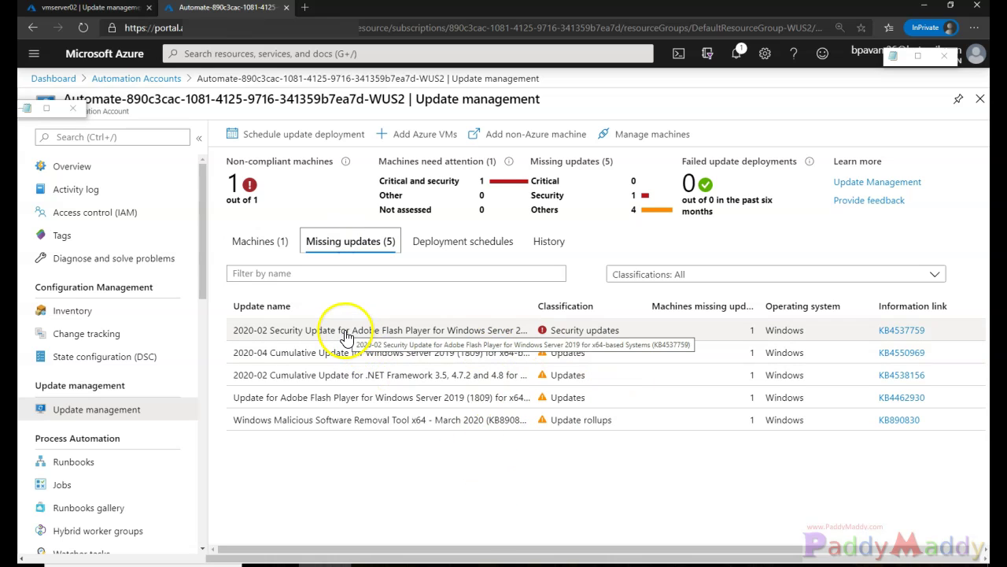
Step: Start a new update deployment named Monthly Updates with Windows as the operating system
{"action": "left_click", "coordinate": [301, 136]}
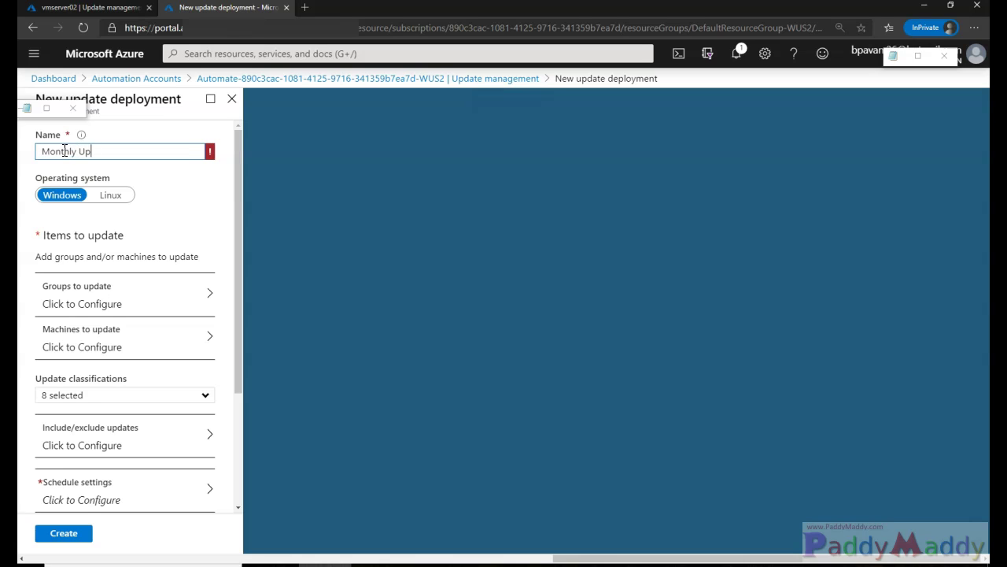
{"action": "left_click", "coordinate": [109, 198]}
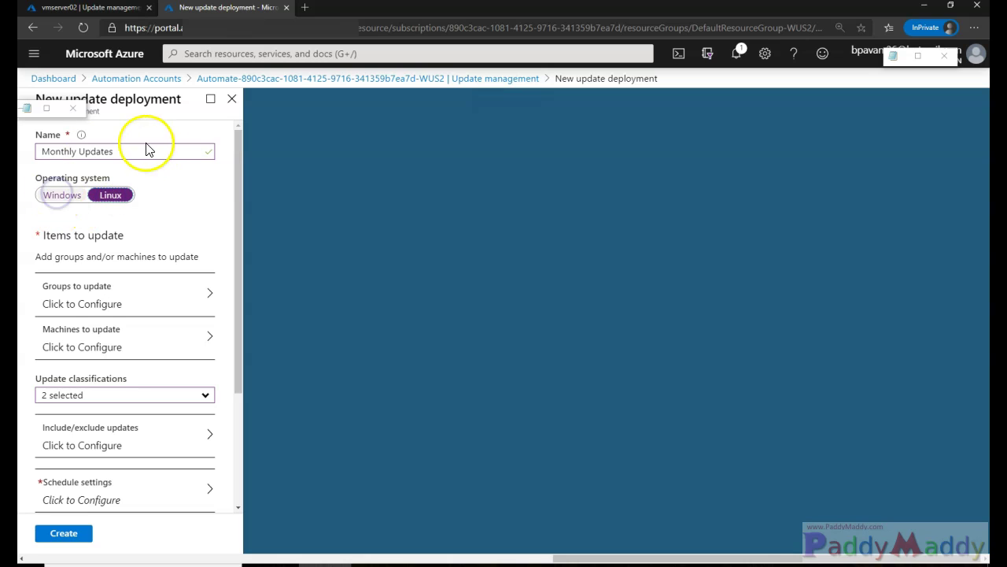
{"action": "mouse_move", "coordinate": [129, 185]}
{"action": "left_mouse_down"}
{"action": "mouse_move", "coordinate": [88, 189]}
{"action": "mouse_move", "coordinate": [113, 220]}
{"action": "mouse_move", "coordinate": [126, 161]}
{"action": "mouse_move", "coordinate": [117, 214]}
{"action": "left_mouse_up"}
{"action": "left_click", "coordinate": [55, 196]}
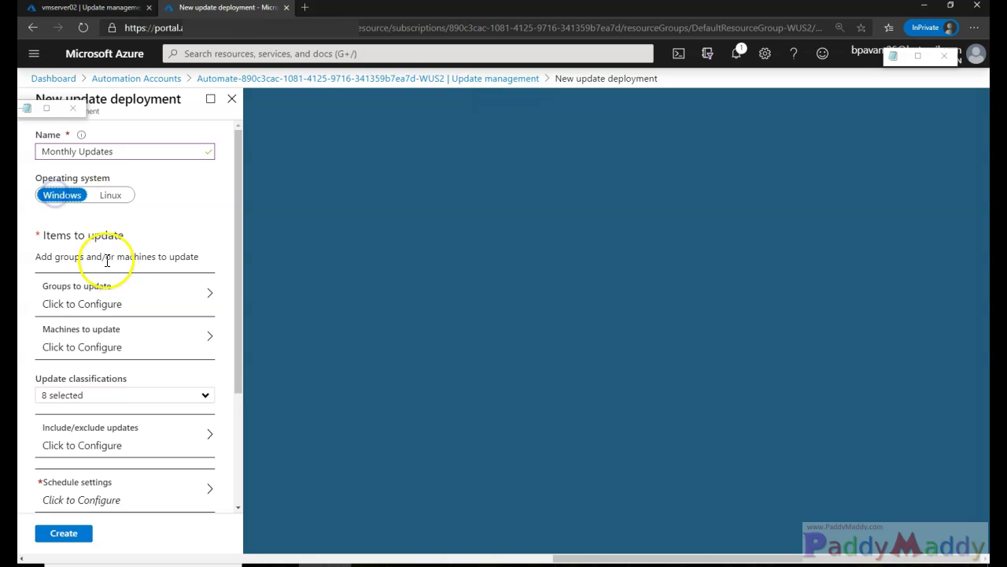
Step: Open the deployment's groups to update, review the Non-Azure saved searches and return to the Azure group filters
{"action": "left_click", "coordinate": [79, 299]}
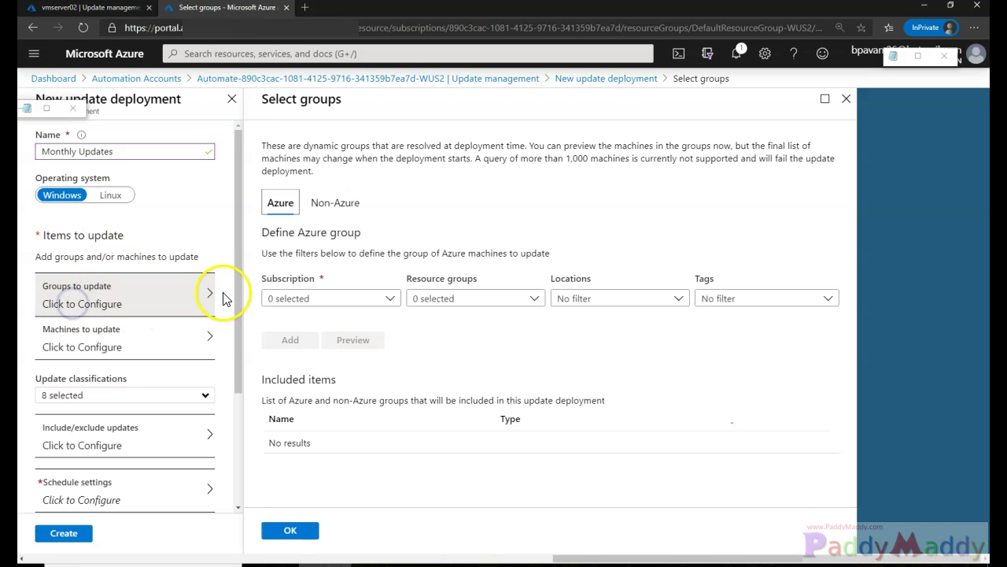
{"action": "mouse_move", "coordinate": [286, 191]}
{"action": "left_mouse_down"}
{"action": "mouse_move", "coordinate": [263, 208]}
{"action": "mouse_move", "coordinate": [323, 197]}
{"action": "mouse_move", "coordinate": [346, 223]}
{"action": "mouse_move", "coordinate": [358, 193]}
{"action": "left_mouse_up"}
{"action": "key", "text": "Escape"}
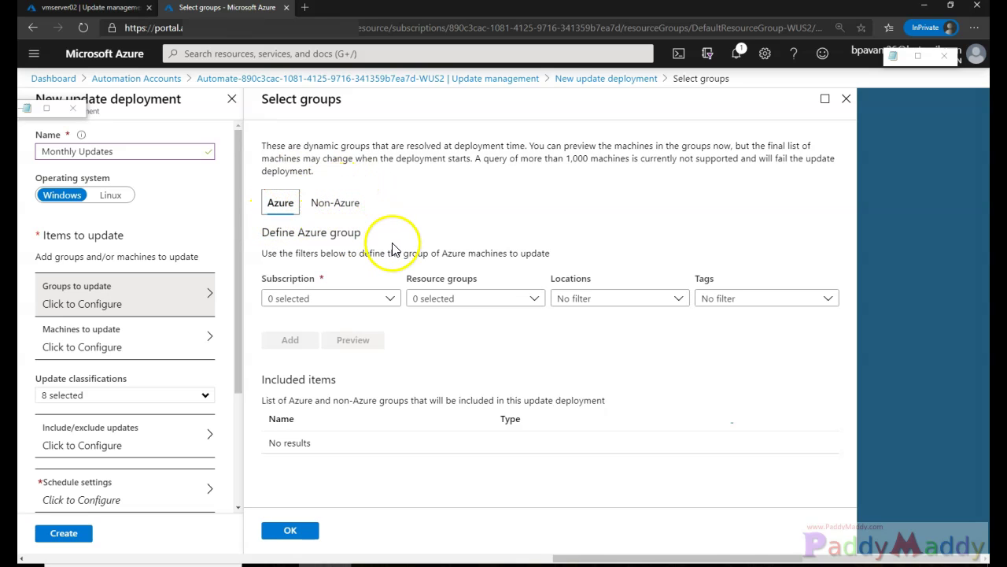
{"action": "left_click", "coordinate": [332, 214]}
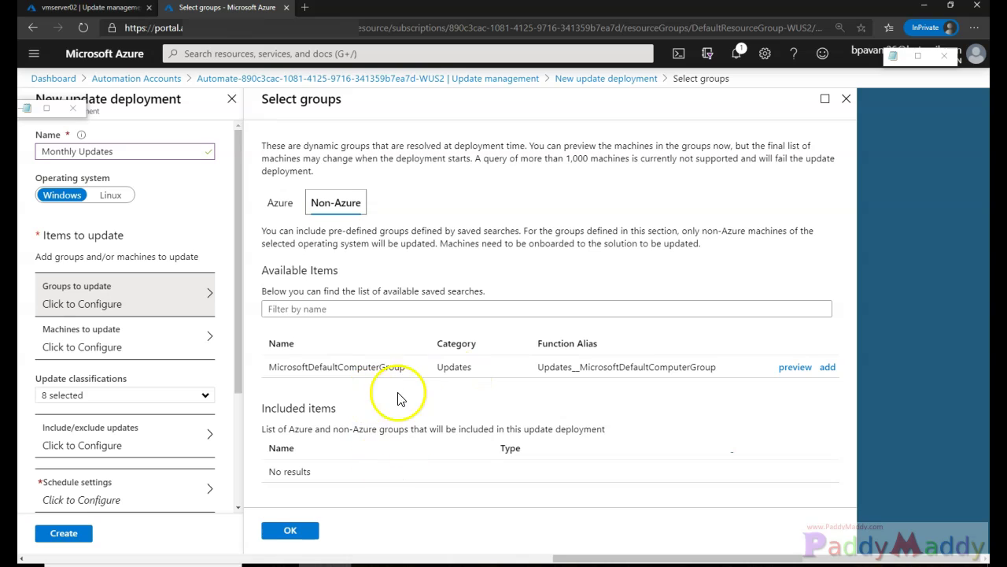
{"action": "left_click_drag", "start_coordinate": [312, 383], "coordinate": [472, 383]}
{"action": "left_click", "coordinate": [472, 384]}
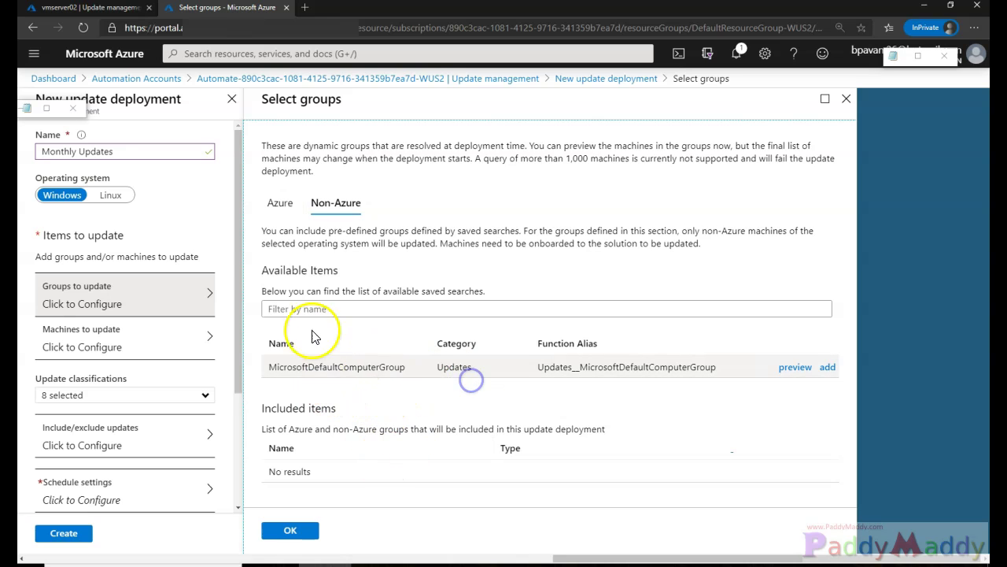
{"action": "left_click", "coordinate": [282, 202]}
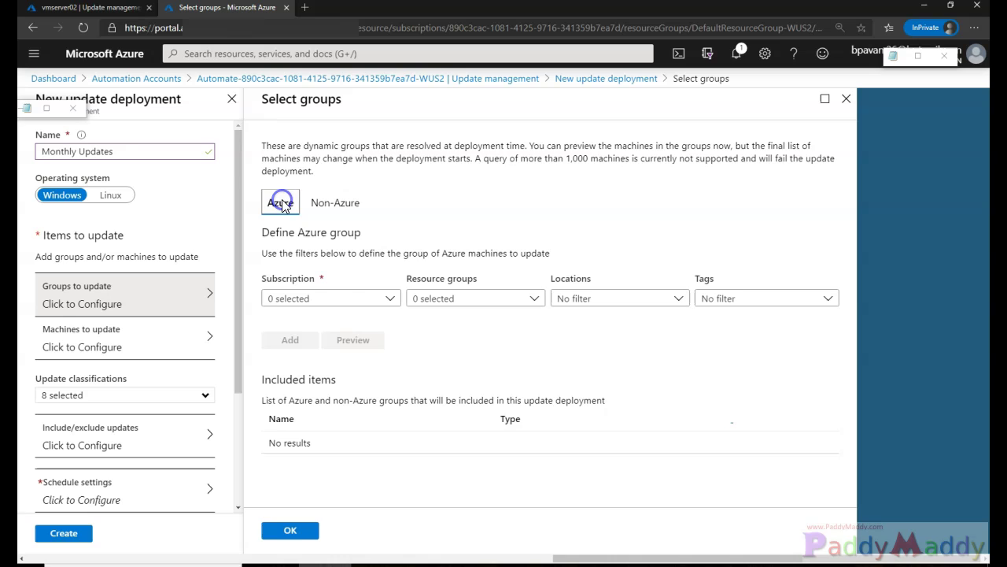
Step: Add an Azure group covering the Old subscription to the deployment and confirm the group selection
{"action": "left_click", "coordinate": [382, 299]}
{"action": "left_click", "coordinate": [275, 370]}
{"action": "left_click", "coordinate": [524, 328]}
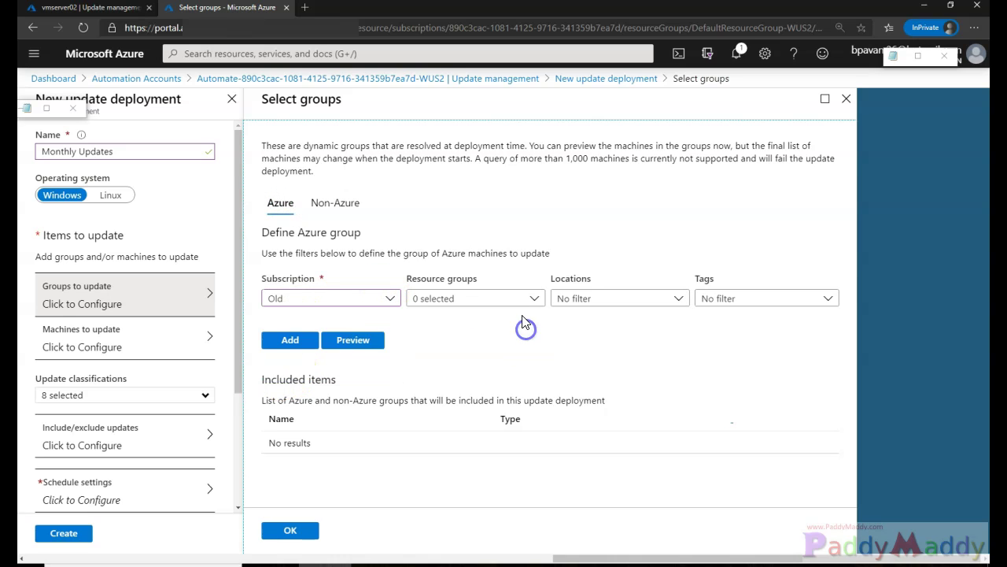
{"action": "left_click", "coordinate": [285, 340]}
{"action": "mouse_move", "coordinate": [489, 288]}
{"action": "left_mouse_down"}
{"action": "mouse_move", "coordinate": [465, 330]}
{"action": "mouse_move", "coordinate": [476, 256]}
{"action": "left_mouse_up"}
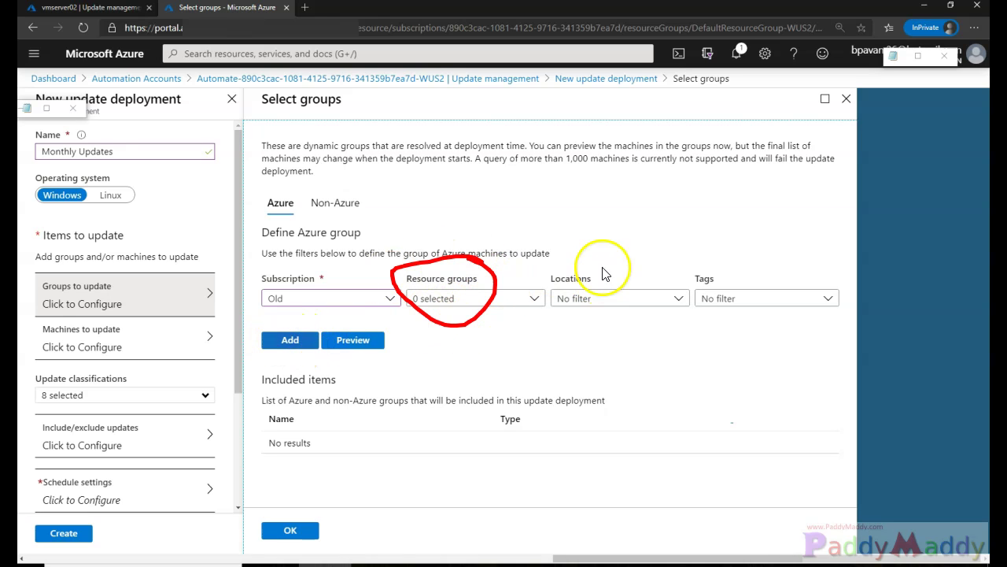
{"action": "left_click_drag", "start_coordinate": [594, 250], "coordinate": [551, 272]}
{"action": "mouse_move", "coordinate": [760, 257]}
{"action": "left_mouse_down"}
{"action": "mouse_move", "coordinate": [690, 280]}
{"action": "mouse_move", "coordinate": [697, 247]}
{"action": "left_mouse_up"}
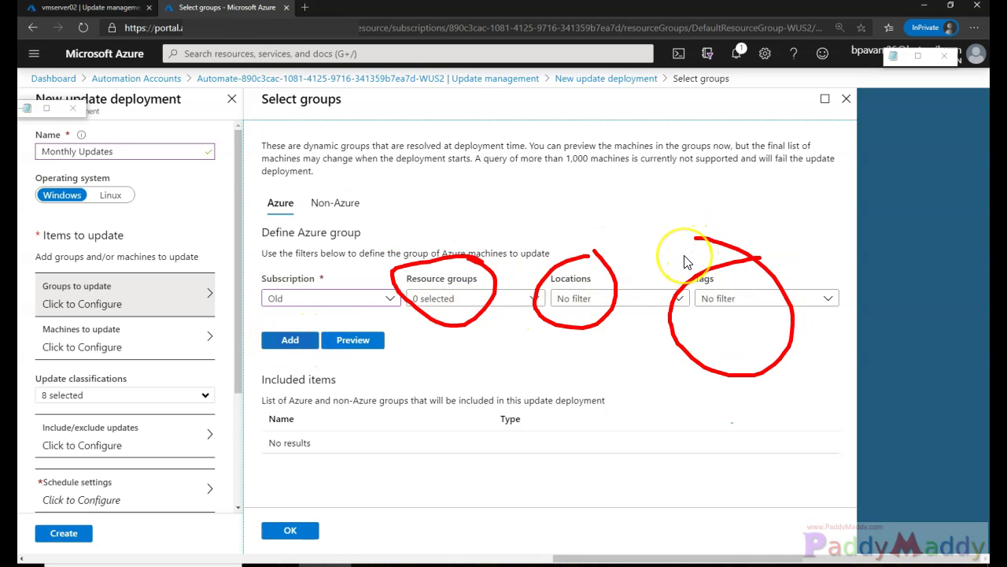
{"action": "key", "text": "Escape"}
{"action": "left_click", "coordinate": [284, 339]}
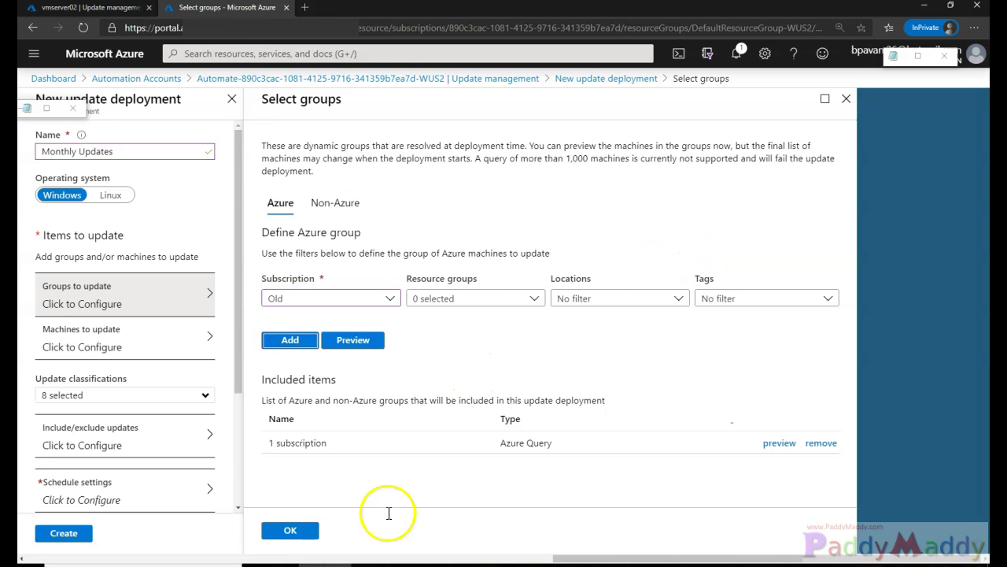
{"action": "left_click", "coordinate": [290, 531]}
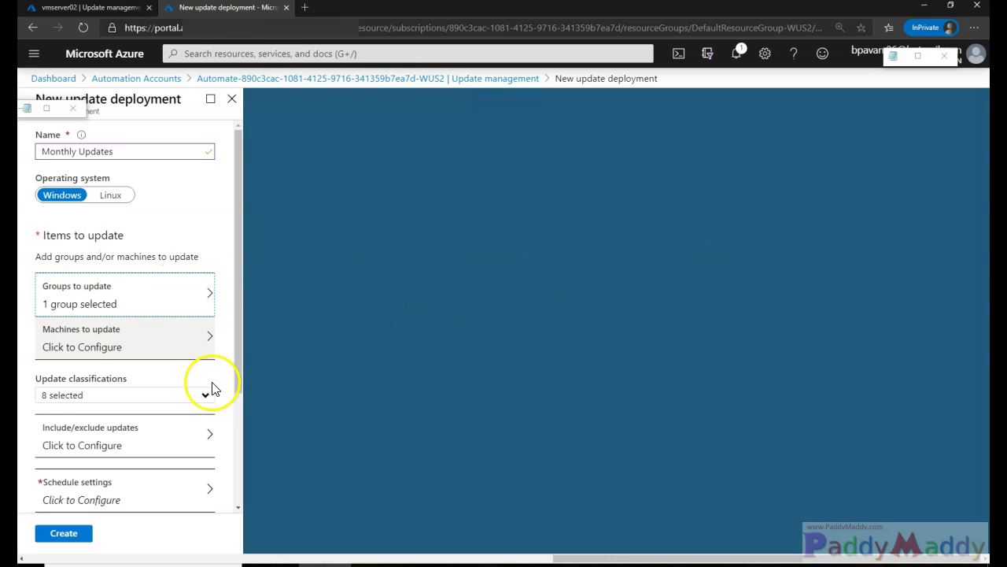
Step: Open the machines to update, change the type from saved searches to Machines, select vmserver02 and confirm
{"action": "left_click", "coordinate": [113, 347]}
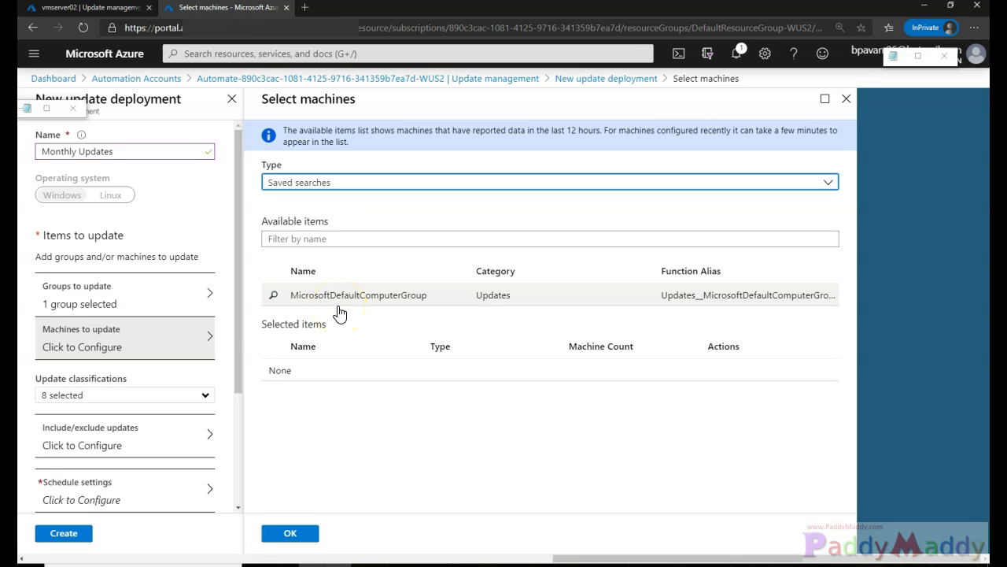
{"action": "left_click", "coordinate": [292, 378]}
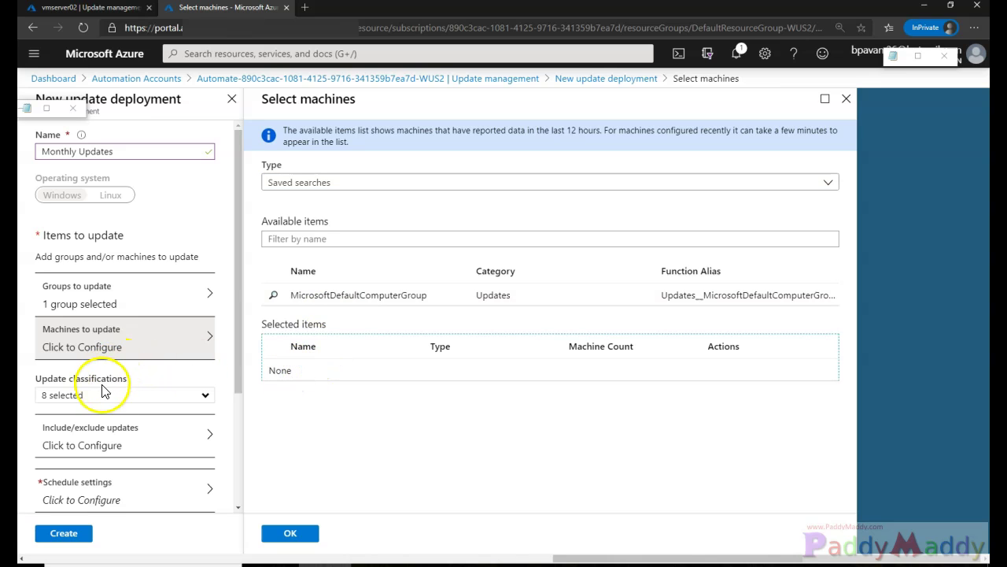
{"action": "left_click", "coordinate": [312, 240]}
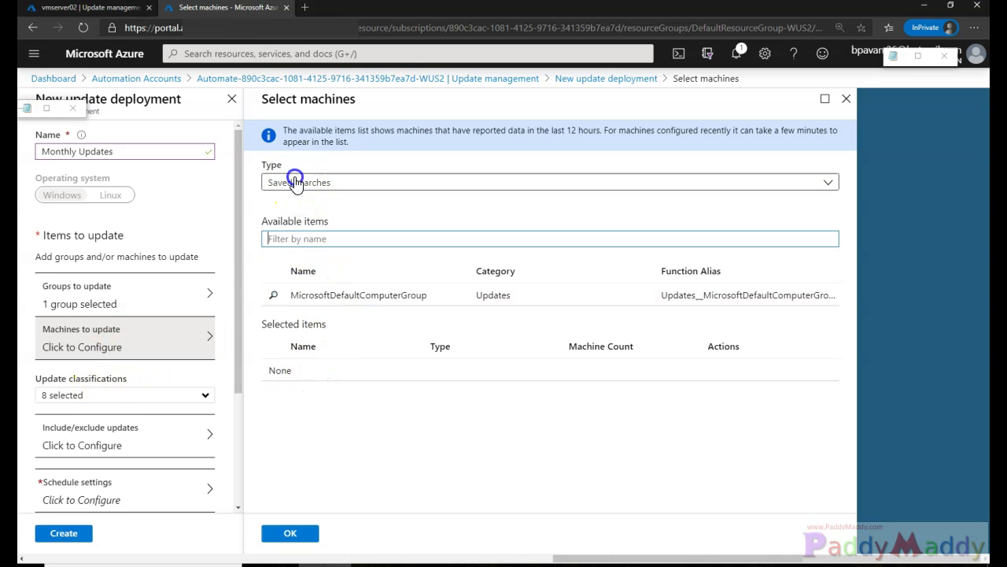
{"action": "left_click", "coordinate": [295, 182]}
{"action": "left_click", "coordinate": [304, 252]}
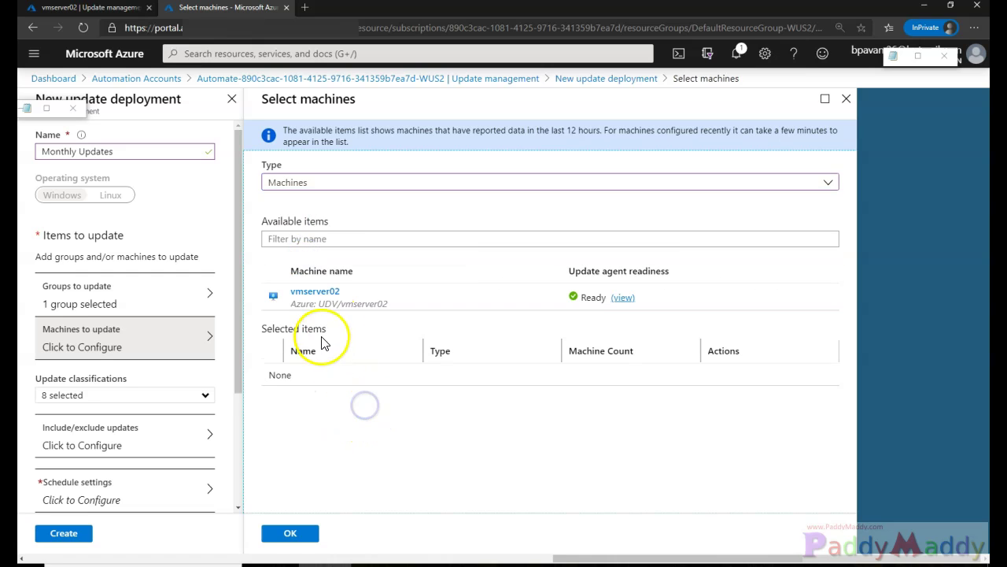
{"action": "left_click_drag", "start_coordinate": [300, 304], "coordinate": [382, 307]}
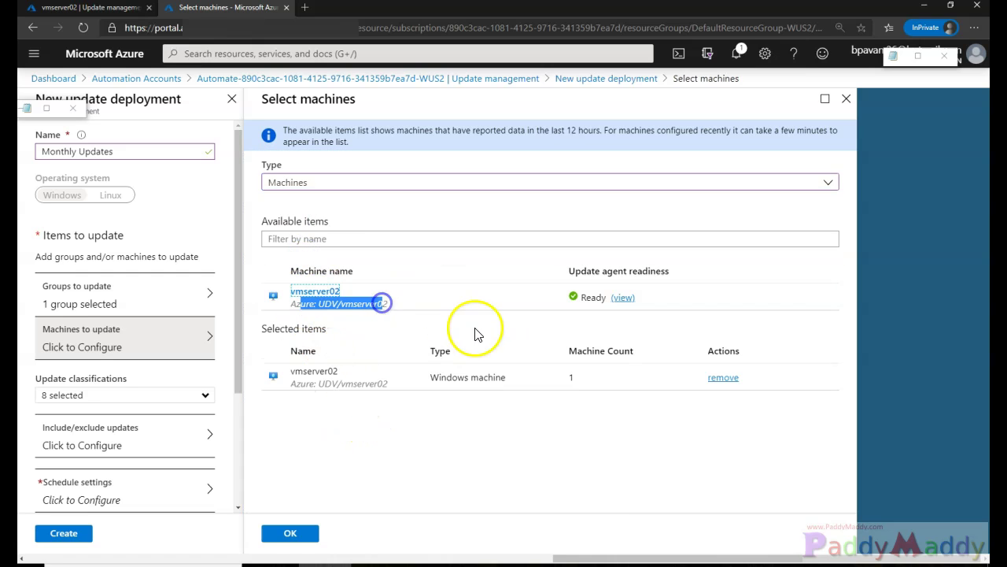
{"action": "left_click", "coordinate": [412, 455]}
{"action": "left_click", "coordinate": [387, 300]}
{"action": "left_click_drag", "start_coordinate": [442, 386], "coordinate": [225, 546]}
{"action": "left_click", "coordinate": [290, 532]}
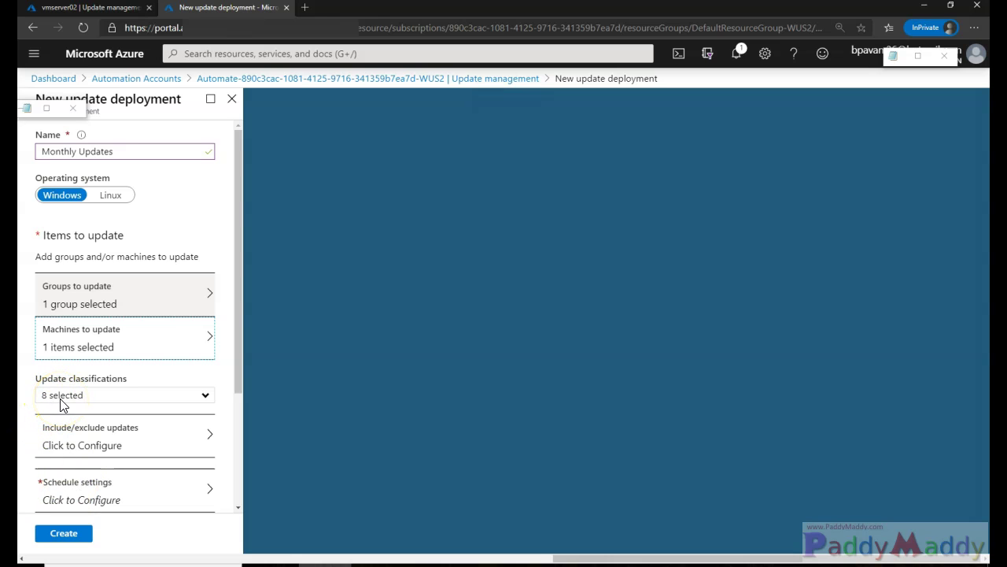
Step: Limit the update classifications to Critical updates, Security updates and Definition updates
{"action": "left_click", "coordinate": [86, 399]}
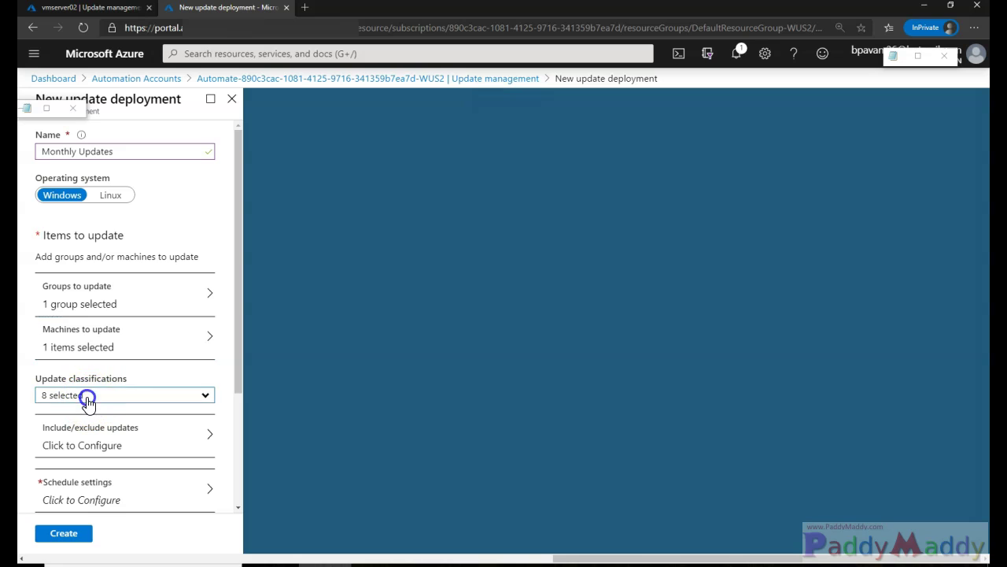
{"action": "left_click", "coordinate": [45, 228]}
{"action": "left_click", "coordinate": [45, 249]}
{"action": "left_click", "coordinate": [45, 267]}
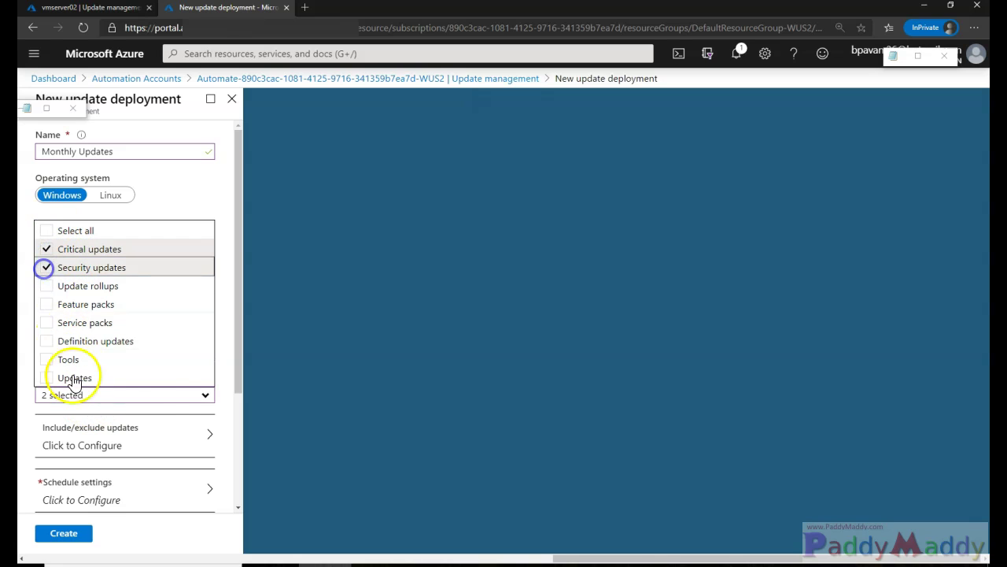
{"action": "left_click", "coordinate": [47, 343]}
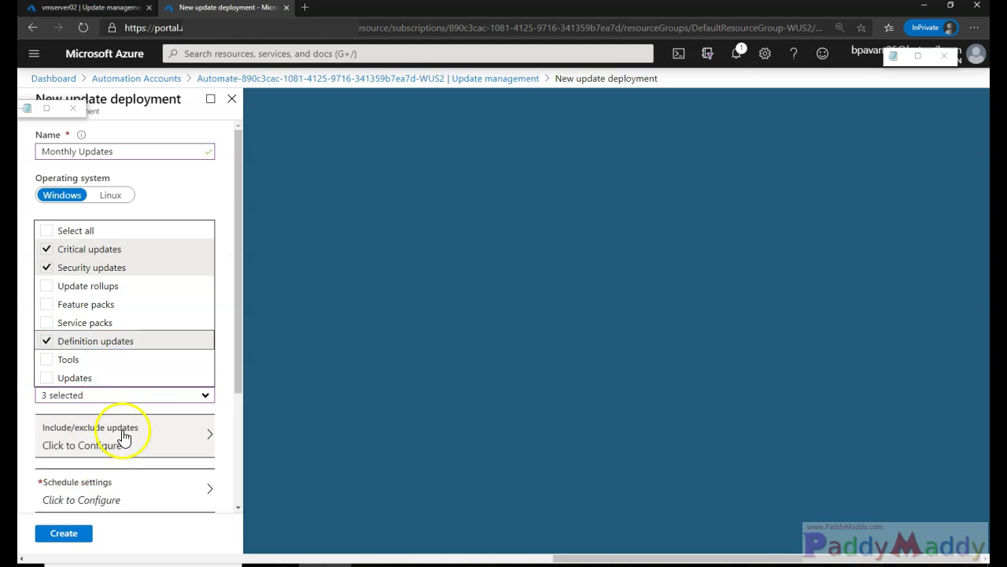
{"action": "left_click", "coordinate": [225, 403]}
Step: Review the include and exclude KB ID lists for the deployment and close them without entering any IDs
{"action": "left_click", "coordinate": [139, 445]}
{"action": "left_click", "coordinate": [337, 257]}
{"action": "left_click", "coordinate": [332, 149]}
{"action": "left_click", "coordinate": [277, 149]}
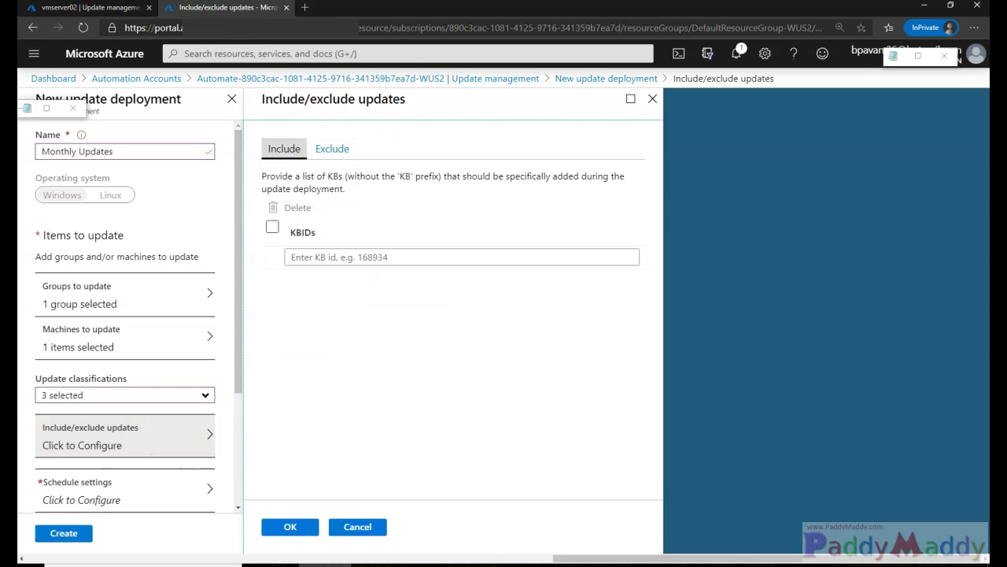
{"action": "mouse_move", "coordinate": [295, 130]}
{"action": "left_mouse_down"}
{"action": "mouse_move", "coordinate": [266, 165]}
{"action": "mouse_move", "coordinate": [300, 135]}
{"action": "left_mouse_up"}
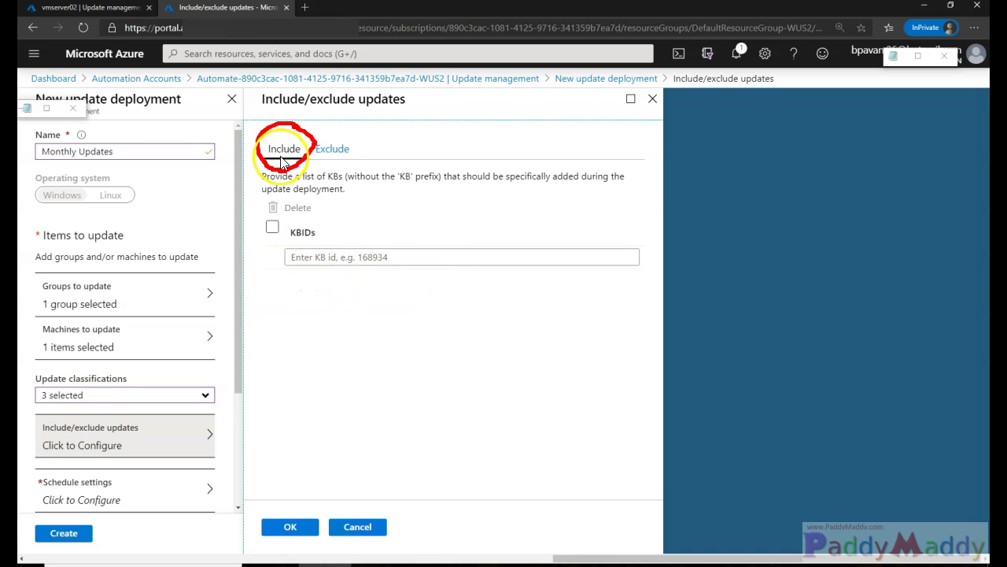
{"action": "mouse_move", "coordinate": [363, 132]}
{"action": "left_mouse_down"}
{"action": "mouse_move", "coordinate": [324, 144]}
{"action": "mouse_move", "coordinate": [349, 131]}
{"action": "mouse_move", "coordinate": [466, 124]}
{"action": "left_mouse_up"}
{"action": "mouse_move", "coordinate": [378, 131]}
{"action": "left_mouse_down"}
{"action": "mouse_move", "coordinate": [358, 148]}
{"action": "mouse_move", "coordinate": [372, 152]}
{"action": "left_mouse_up"}
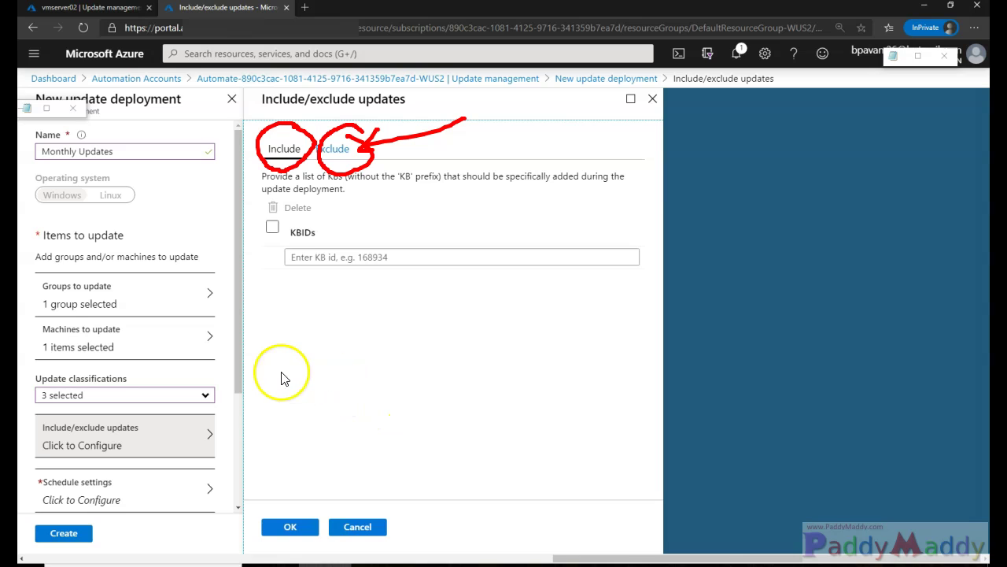
{"action": "mouse_move", "coordinate": [268, 417]}
{"action": "left_mouse_down"}
{"action": "mouse_move", "coordinate": [331, 425]}
{"action": "mouse_move", "coordinate": [309, 284]}
{"action": "left_mouse_up"}
{"action": "left_click_drag", "start_coordinate": [275, 314], "coordinate": [332, 288]}
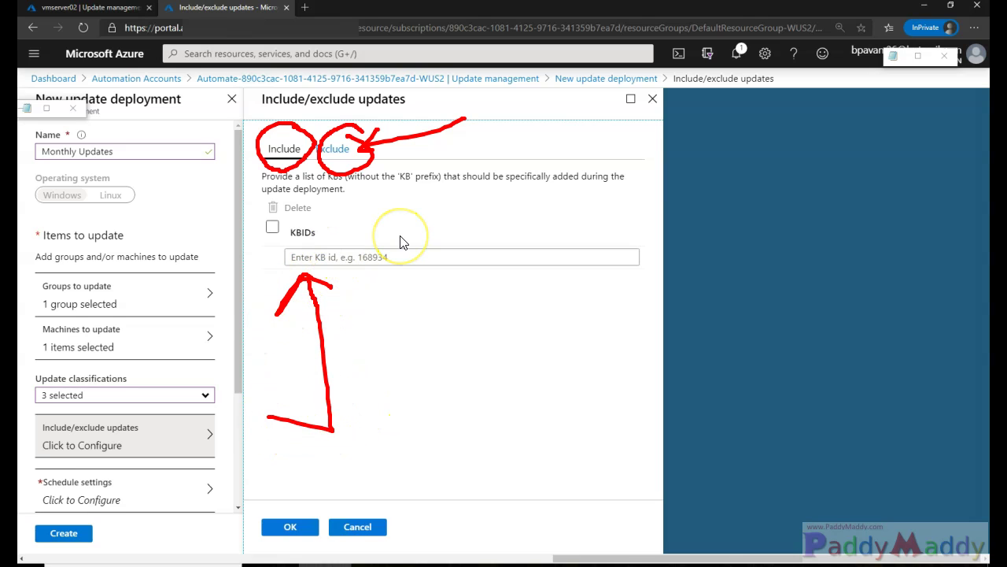
{"action": "key", "text": "Escape"}
{"action": "left_click", "coordinate": [290, 525]}
{"action": "left_click", "coordinate": [122, 433]}
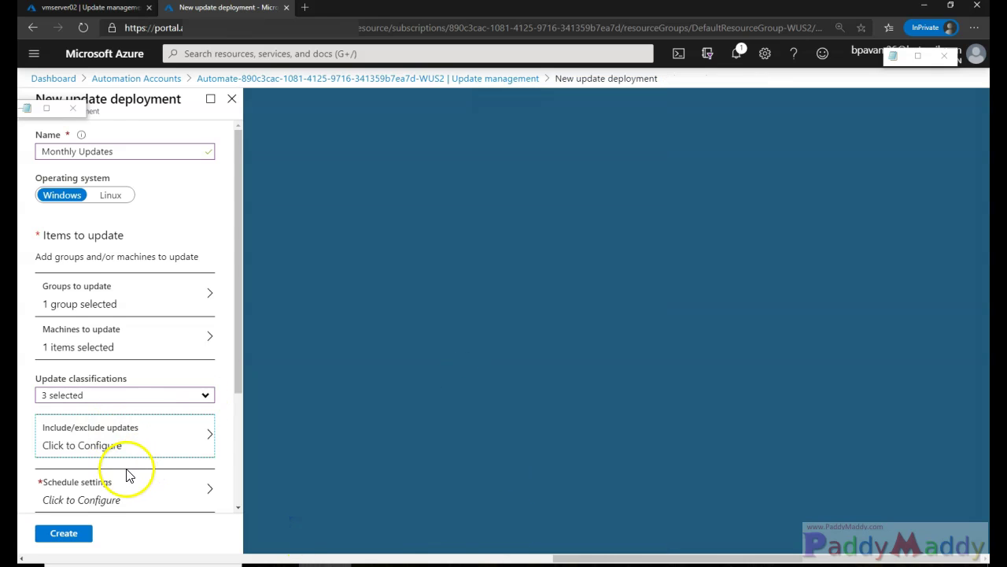
Step: Open the deployment's schedule settings and set the start time to 8:15 AM
{"action": "scroll", "coordinate": [122, 468], "scroll_direction": "down", "scroll_amount": 1}
{"action": "left_click", "coordinate": [106, 432]}
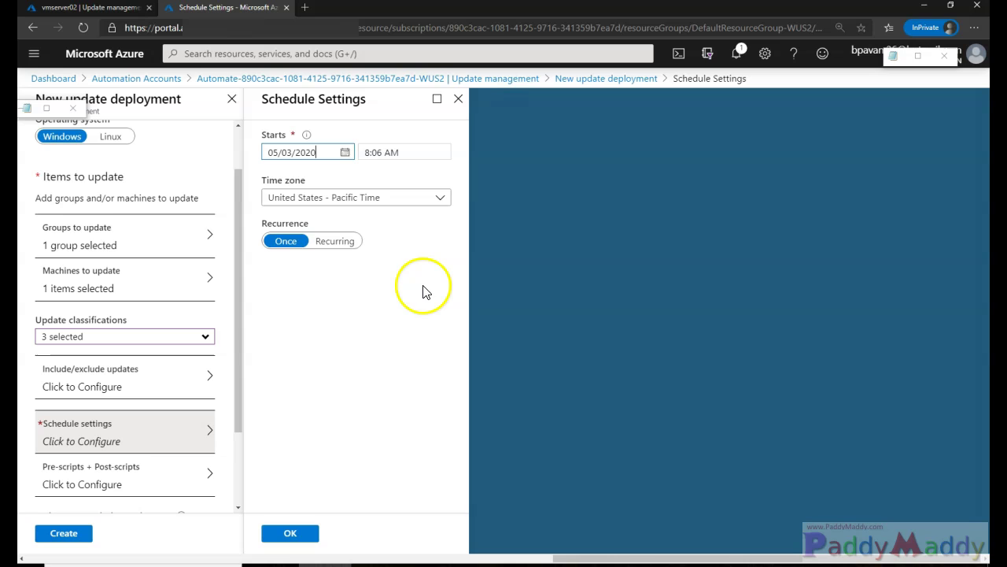
{"action": "left_click_drag", "start_coordinate": [282, 100], "coordinate": [324, 100]}
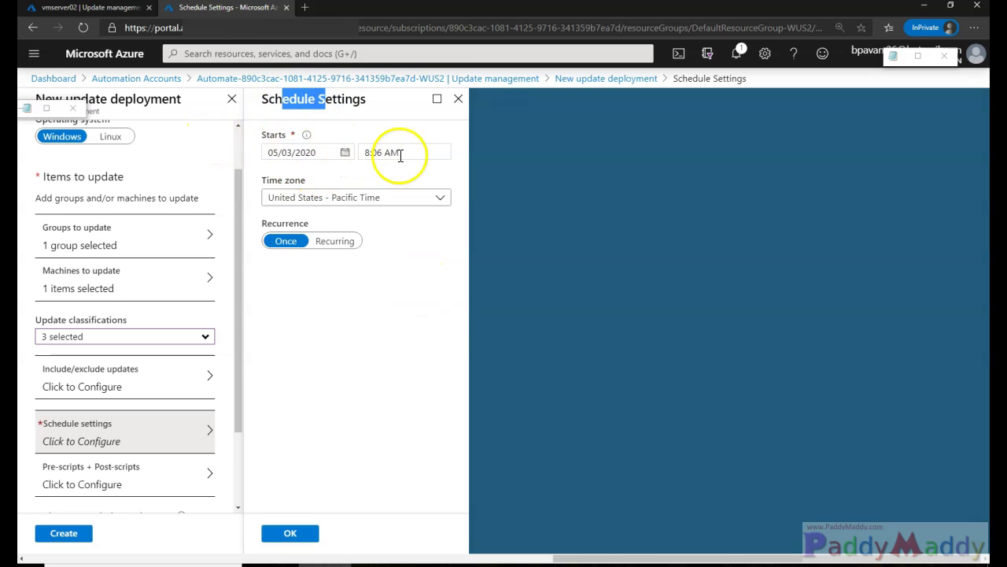
{"action": "left_click", "coordinate": [375, 152]}
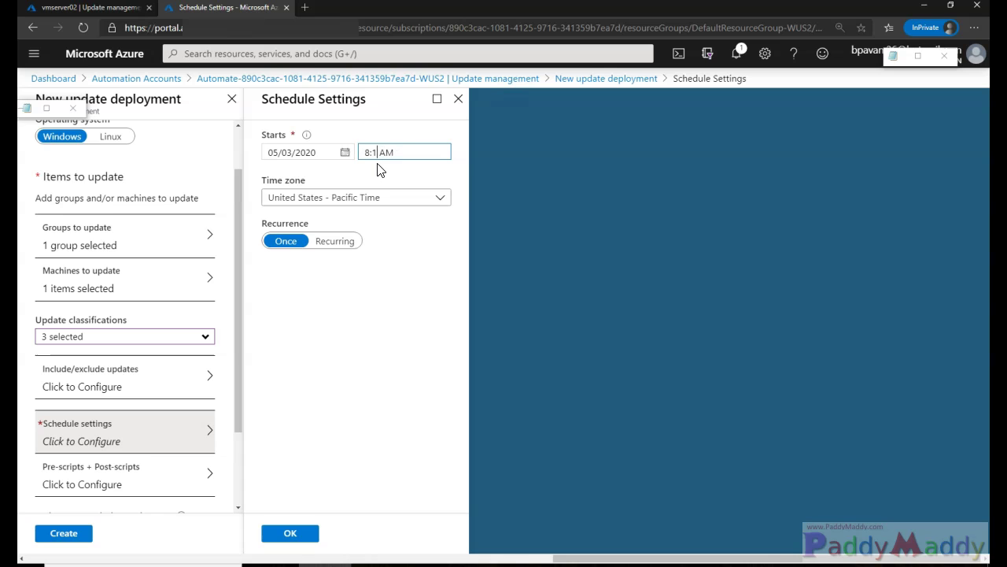
{"action": "left_click", "coordinate": [383, 294]}
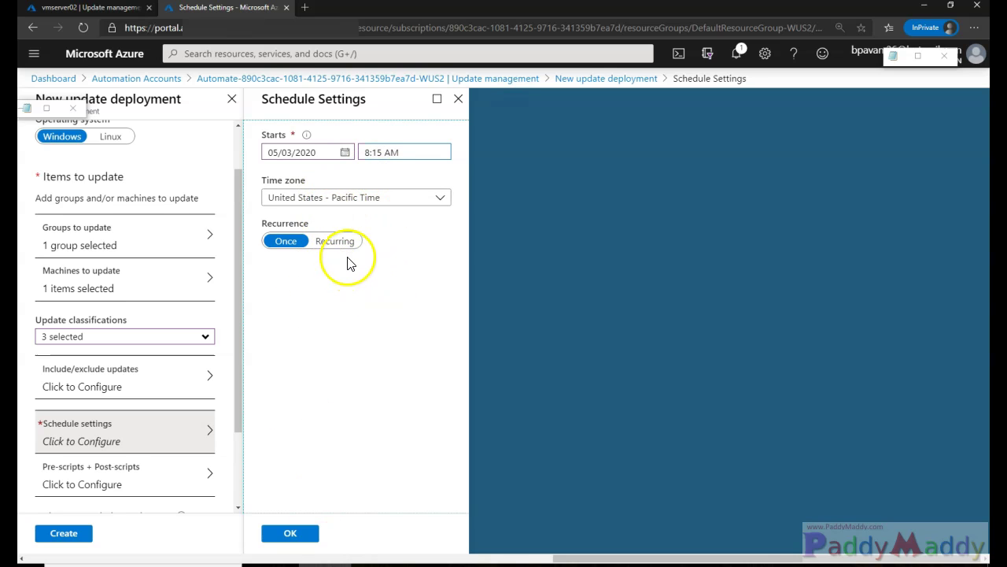
Step: Make the schedule recurring every 1 month and review the month-day options
{"action": "left_click", "coordinate": [335, 241]}
{"action": "left_click", "coordinate": [319, 298]}
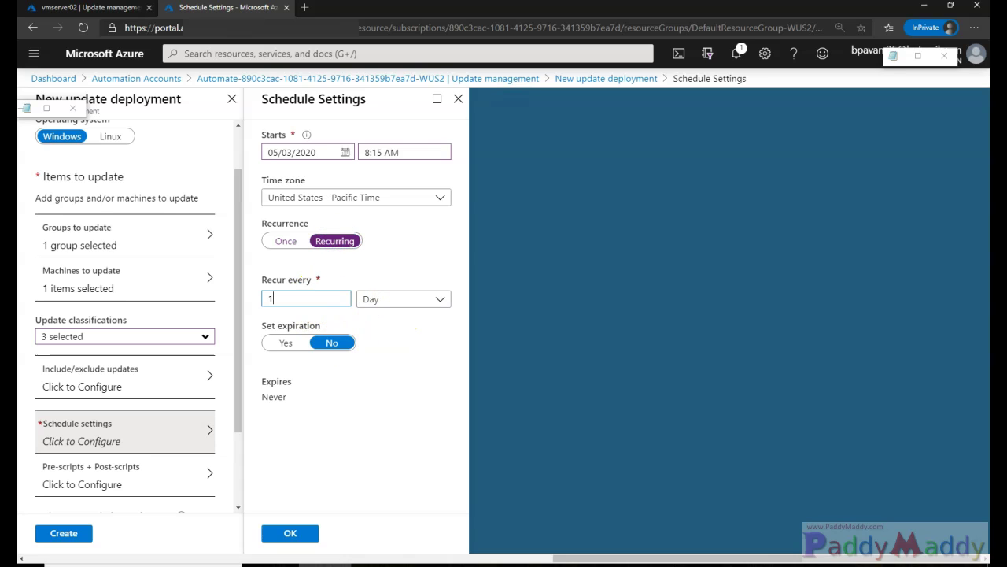
{"action": "mouse_move", "coordinate": [293, 273]}
{"action": "left_mouse_down"}
{"action": "mouse_move", "coordinate": [251, 308]}
{"action": "mouse_move", "coordinate": [288, 277]}
{"action": "mouse_move", "coordinate": [295, 283]}
{"action": "left_mouse_up"}
{"action": "left_click_drag", "start_coordinate": [390, 256], "coordinate": [405, 301]}
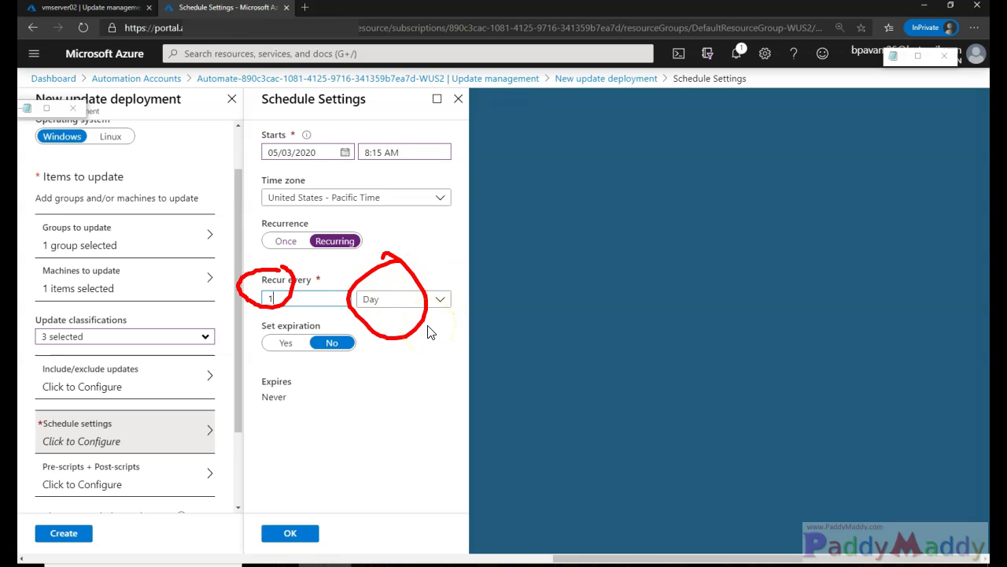
{"action": "left_click", "coordinate": [370, 299]}
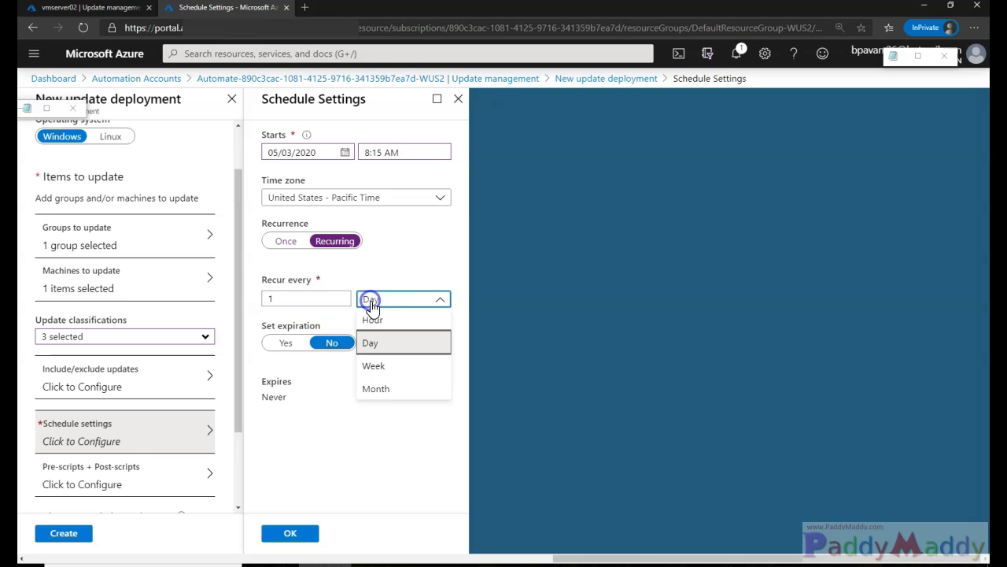
{"action": "left_click", "coordinate": [389, 388]}
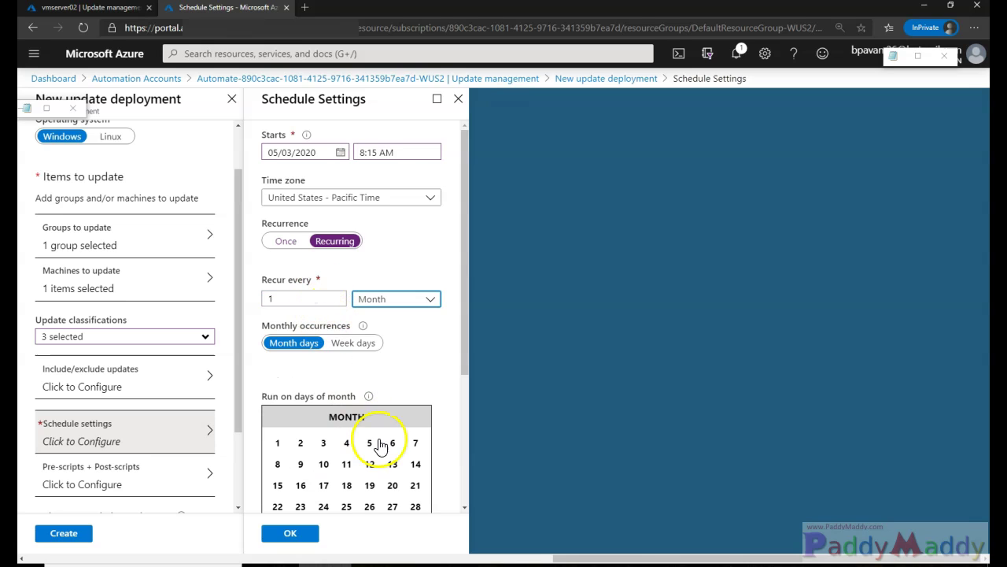
{"action": "scroll", "coordinate": [393, 409], "scroll_direction": "down", "scroll_amount": 1}
{"action": "mouse_move", "coordinate": [385, 269]}
{"action": "left_mouse_down"}
{"action": "mouse_move", "coordinate": [331, 303]}
{"action": "mouse_move", "coordinate": [403, 279]}
{"action": "left_mouse_up"}
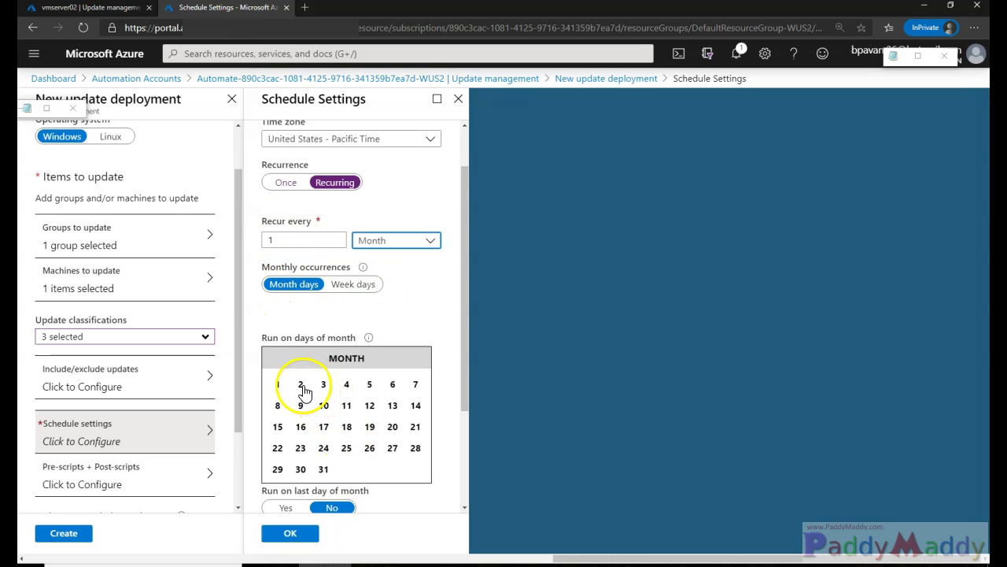
{"action": "scroll", "coordinate": [307, 394], "scroll_direction": "up", "scroll_amount": 1}
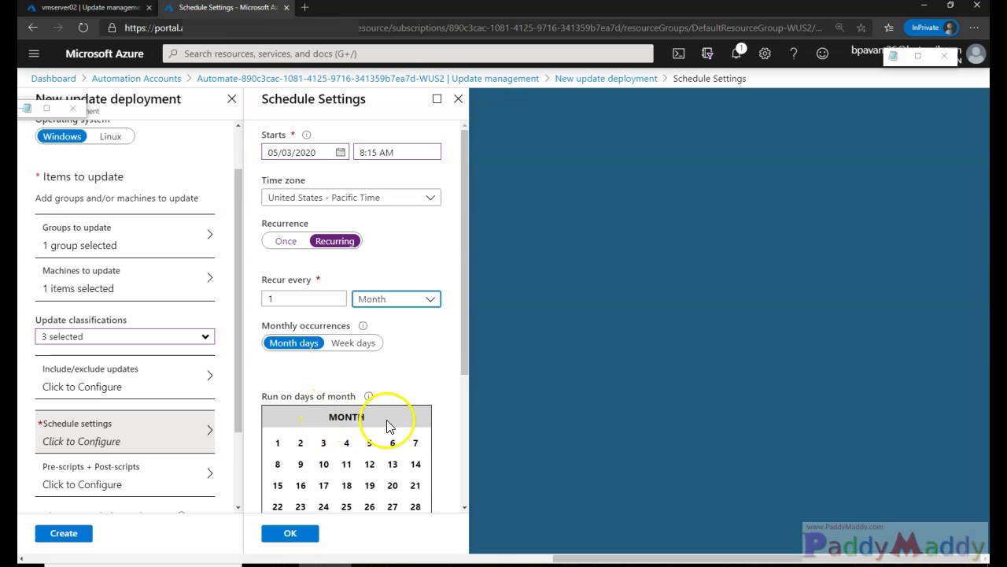
{"action": "scroll", "coordinate": [370, 417], "scroll_direction": "down", "scroll_amount": 1}
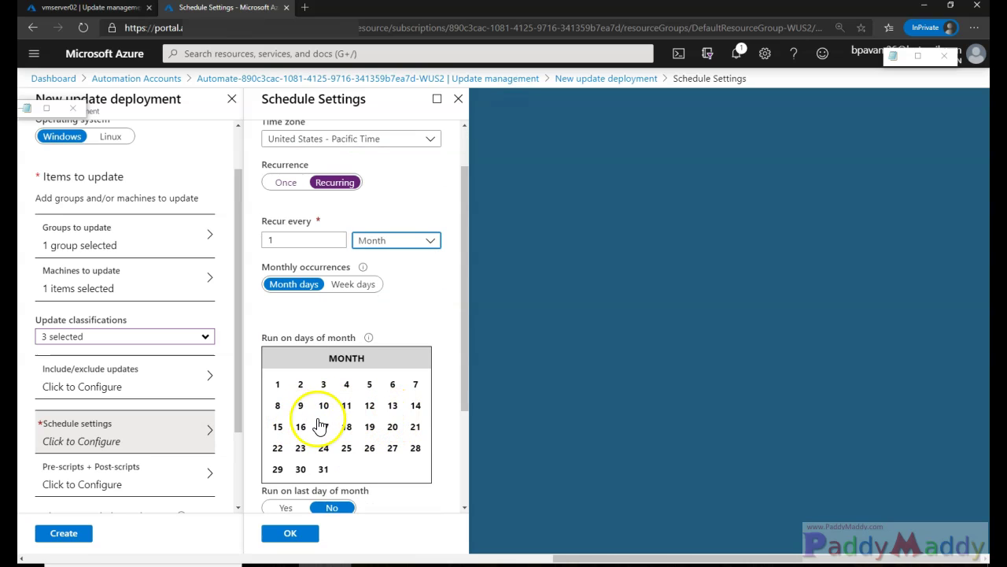
Step: Try a week-day recurrence on the second Wednesday of each month
{"action": "left_click", "coordinate": [352, 284]}
{"action": "left_click", "coordinate": [325, 378]}
{"action": "left_click", "coordinate": [293, 423]}
{"action": "left_click", "coordinate": [377, 378]}
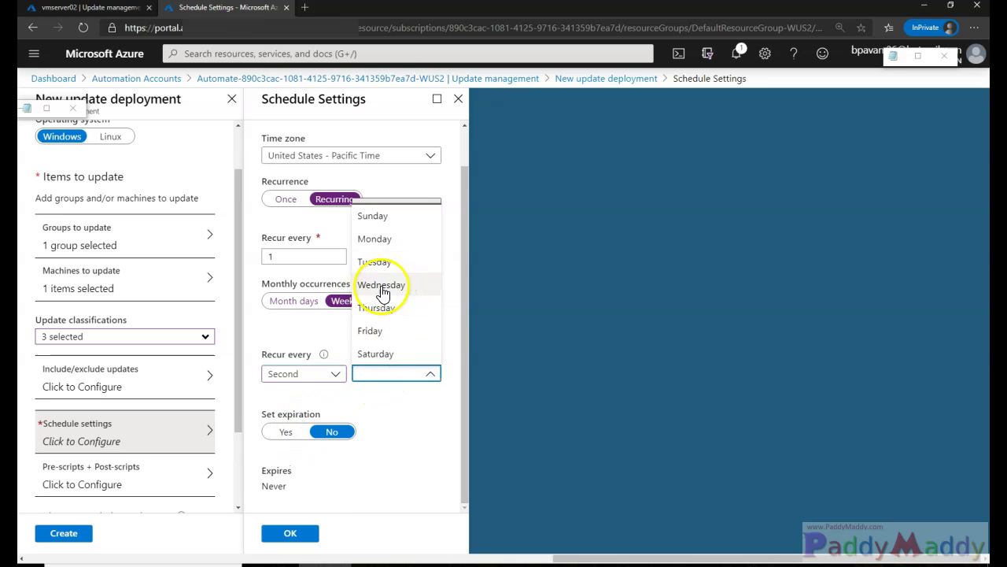
{"action": "left_click", "coordinate": [381, 288]}
{"action": "left_click", "coordinate": [373, 403]}
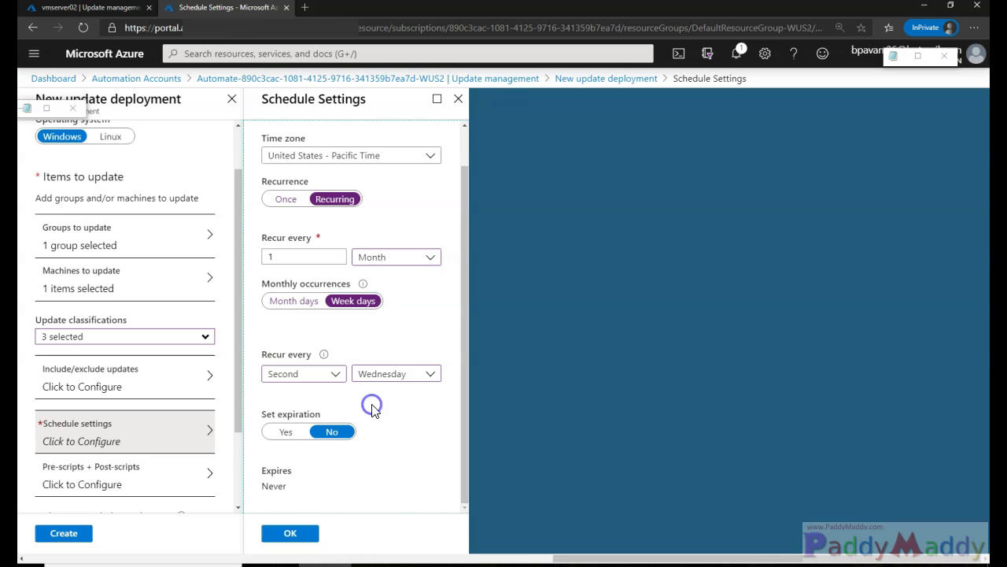
Step: Try the first Wednesday as the recurrence and switch the monthly occurrences back to month days
{"action": "left_click", "coordinate": [336, 377]}
{"action": "left_click", "coordinate": [315, 398]}
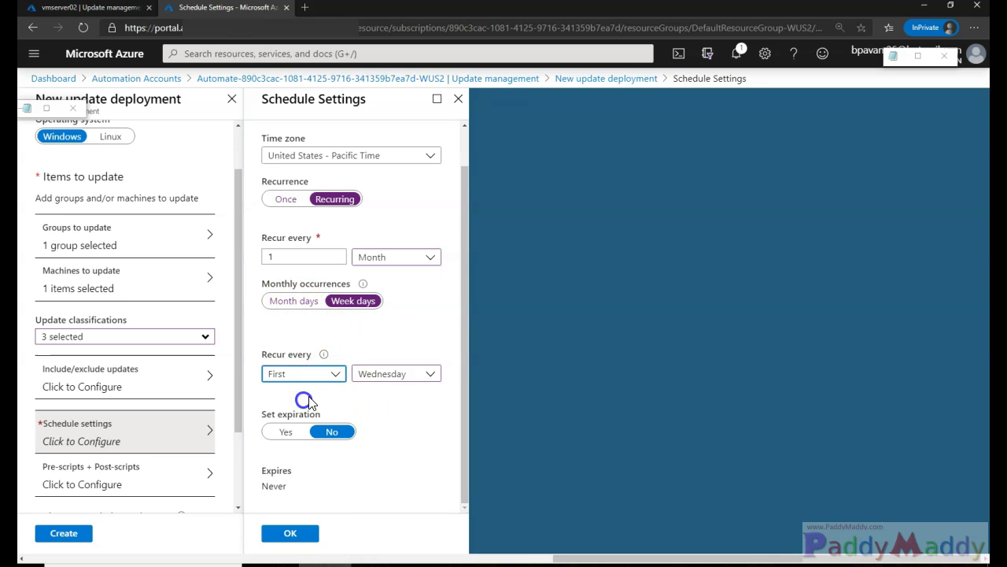
{"action": "left_click", "coordinate": [293, 301]}
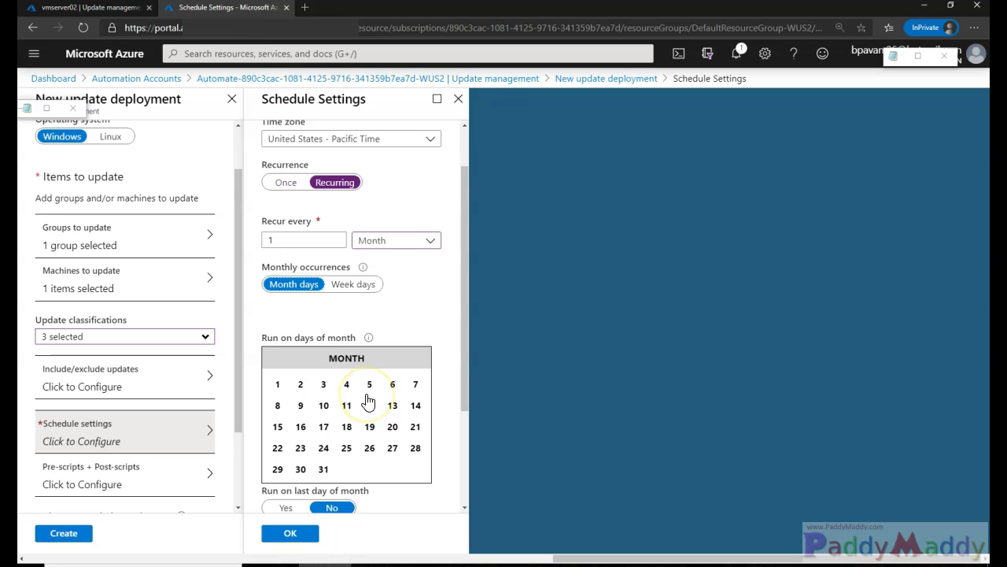
{"action": "left_click", "coordinate": [416, 331]}
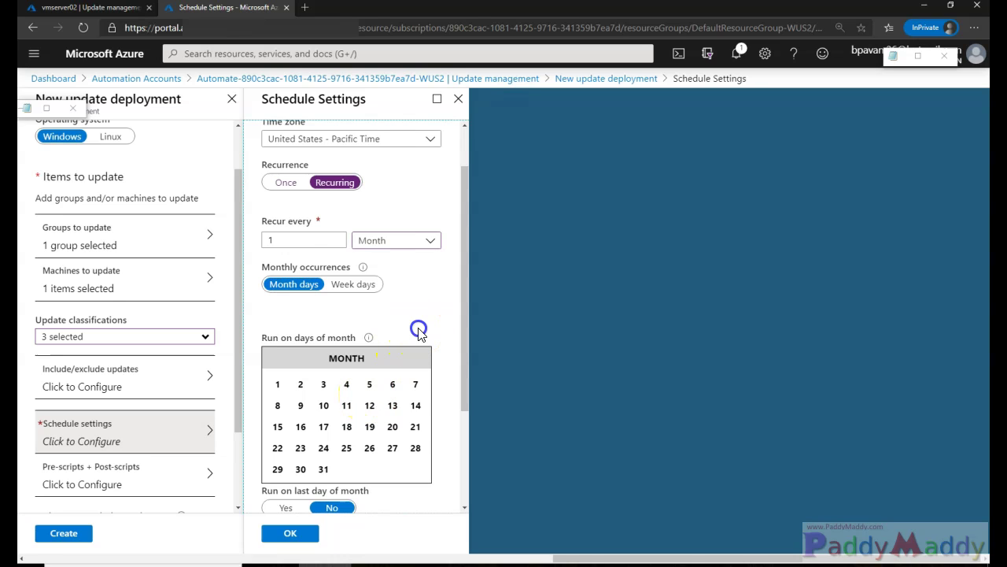
Step: Set the schedule's recurrence to Once and confirm the schedule settings
{"action": "left_click", "coordinate": [286, 181]}
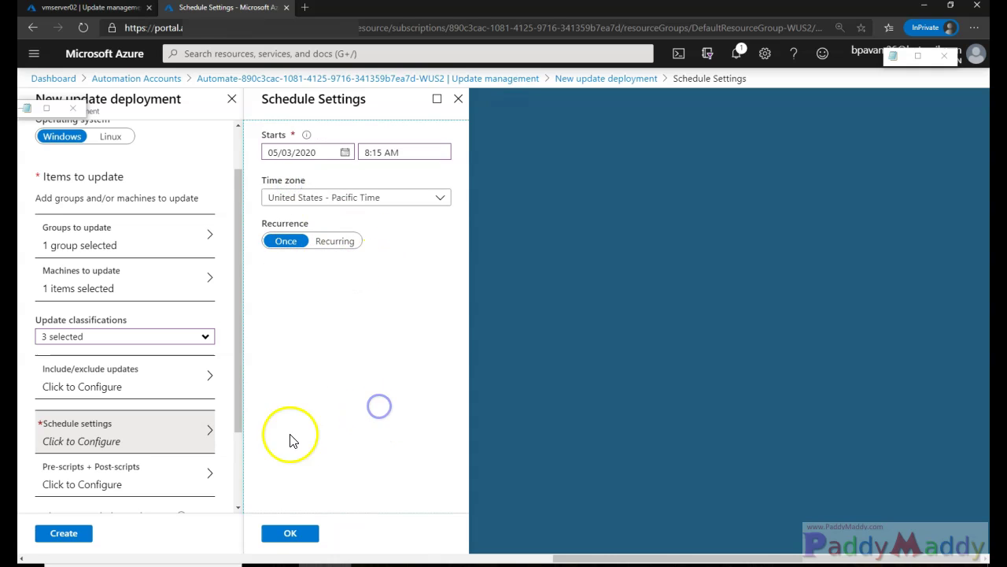
{"action": "left_click", "coordinate": [300, 535]}
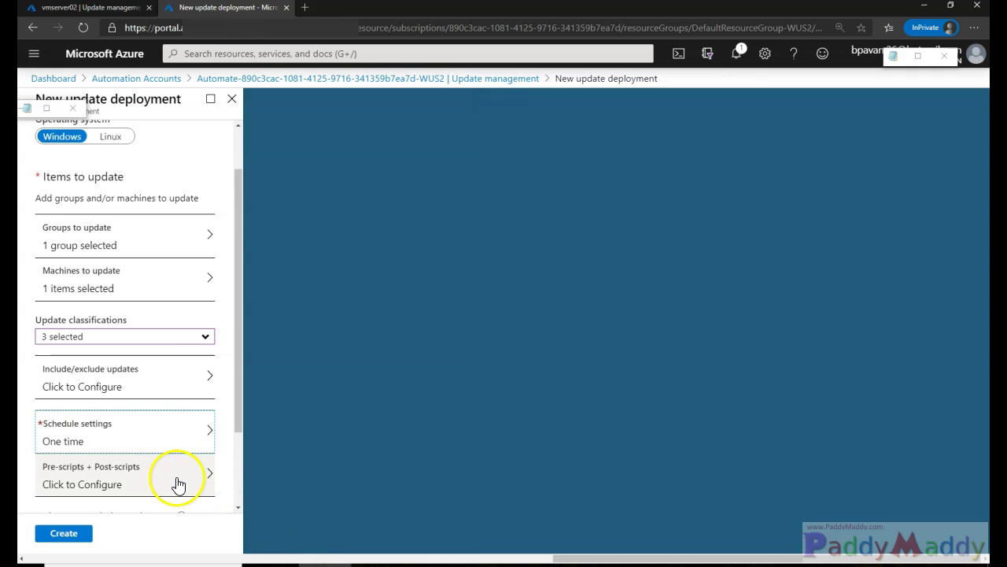
Step: Review the Pre-scripts + Post-scripts options for the deployment and accept them without selecting any script
{"action": "scroll", "coordinate": [175, 480], "scroll_direction": "down", "scroll_amount": 2}
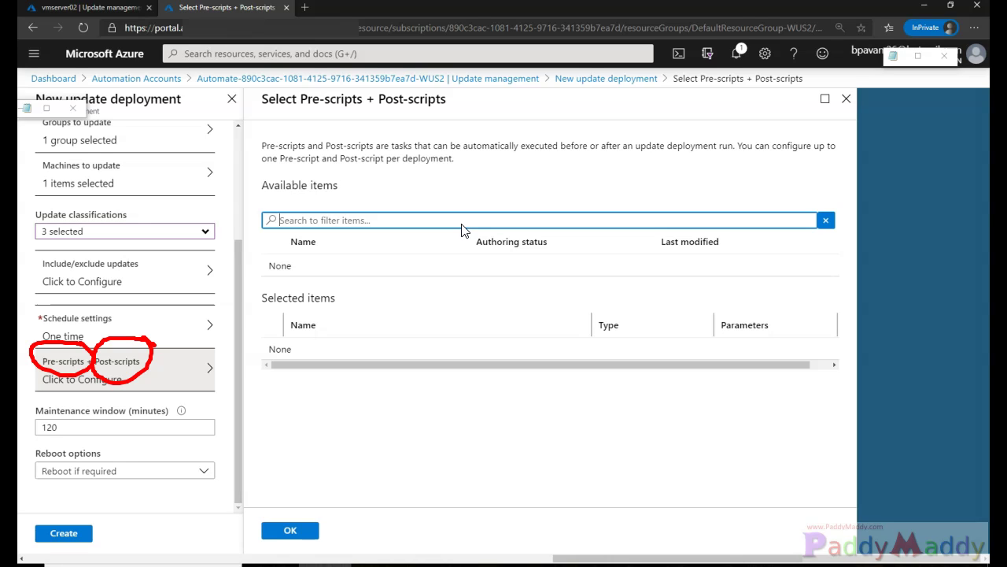
{"action": "key", "text": "Escape"}
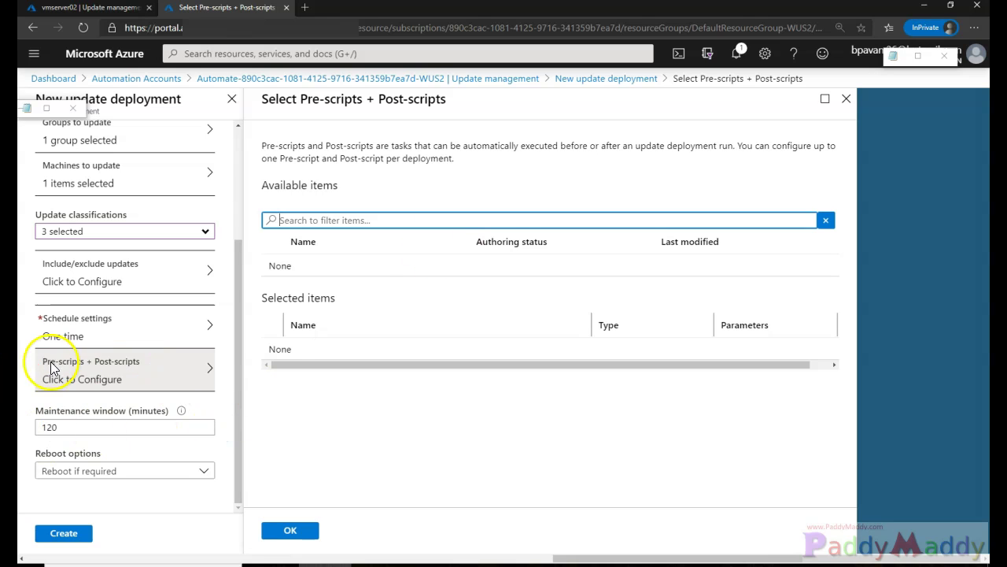
{"action": "left_click", "coordinate": [392, 428]}
{"action": "left_click_drag", "start_coordinate": [300, 186], "coordinate": [376, 203]}
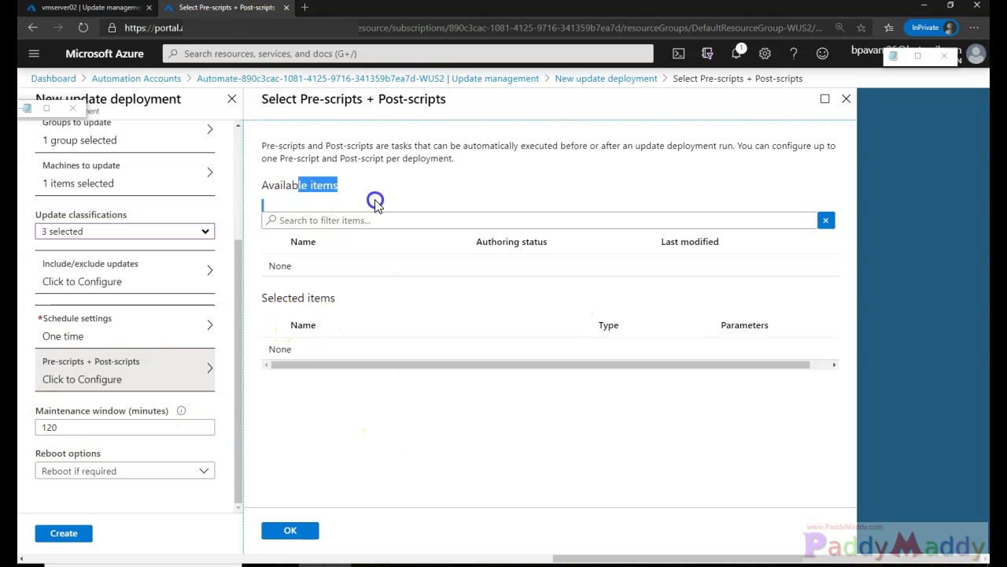
{"action": "left_click", "coordinate": [642, 245]}
{"action": "left_click", "coordinate": [333, 300]}
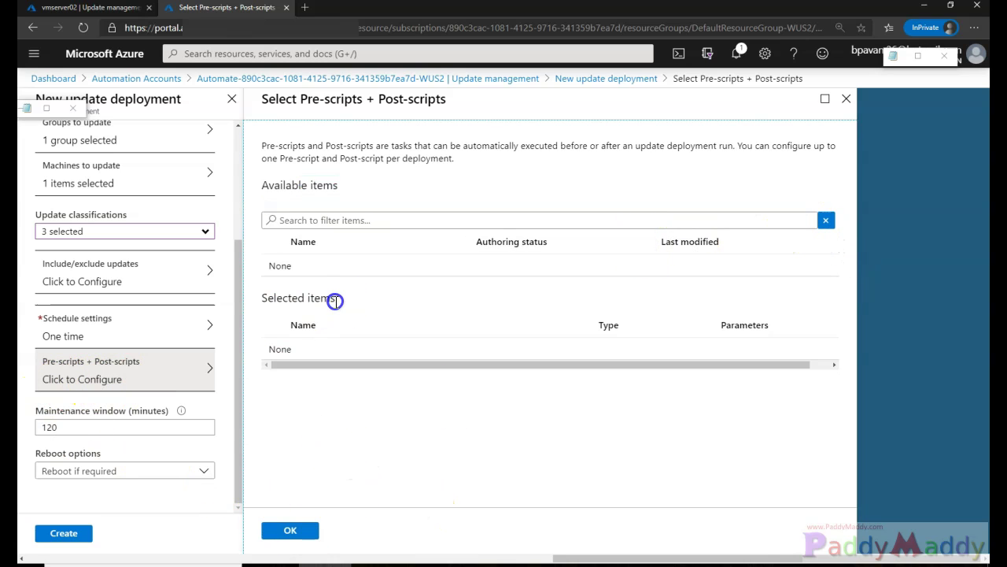
{"action": "left_click", "coordinate": [825, 98]}
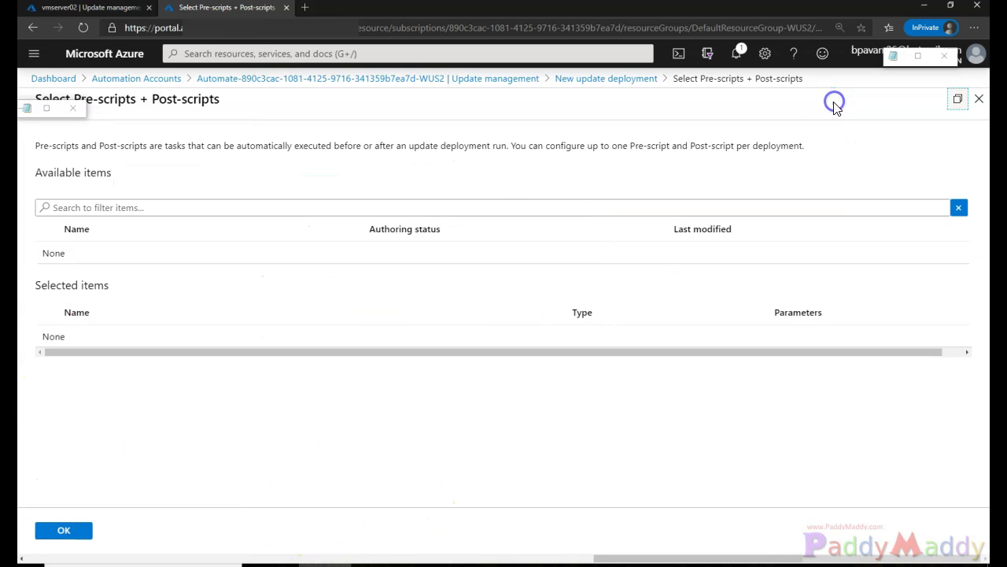
{"action": "left_click", "coordinate": [549, 555]}
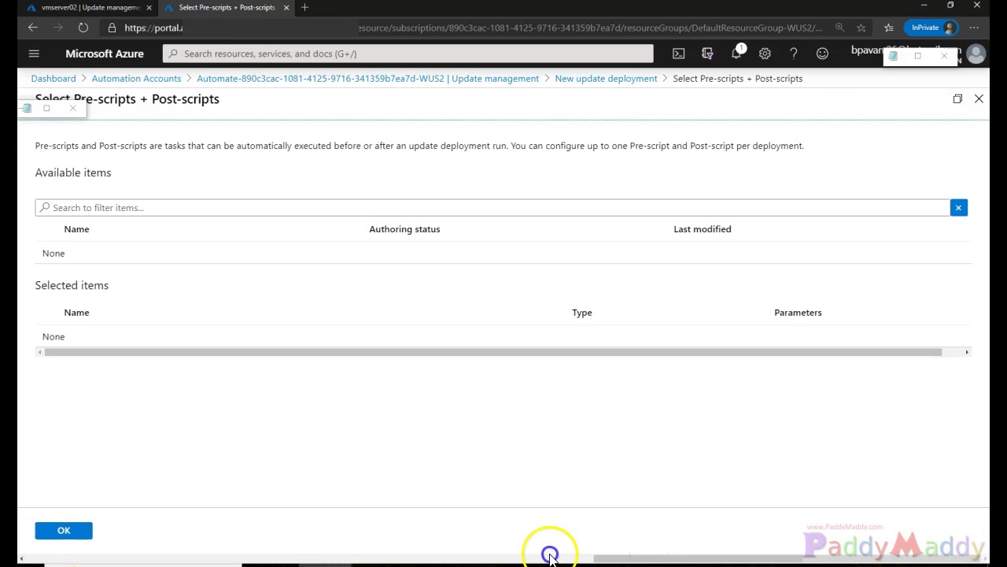
{"action": "left_click", "coordinate": [47, 527]}
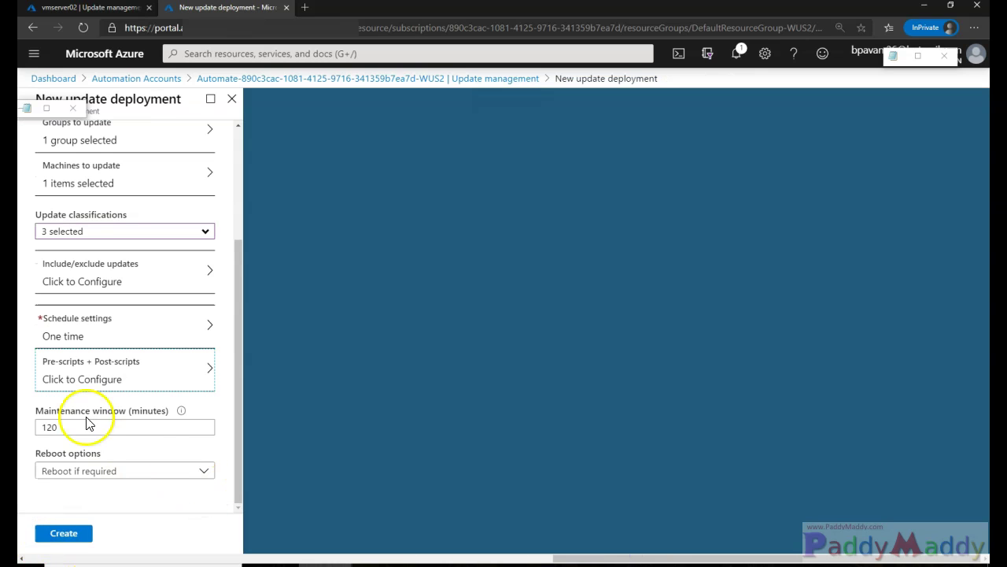
Step: Read the guidance on the allowed duration and restart time for the maintenance window
{"action": "left_click", "coordinate": [103, 428]}
{"action": "mouse_move", "coordinate": [181, 410]}
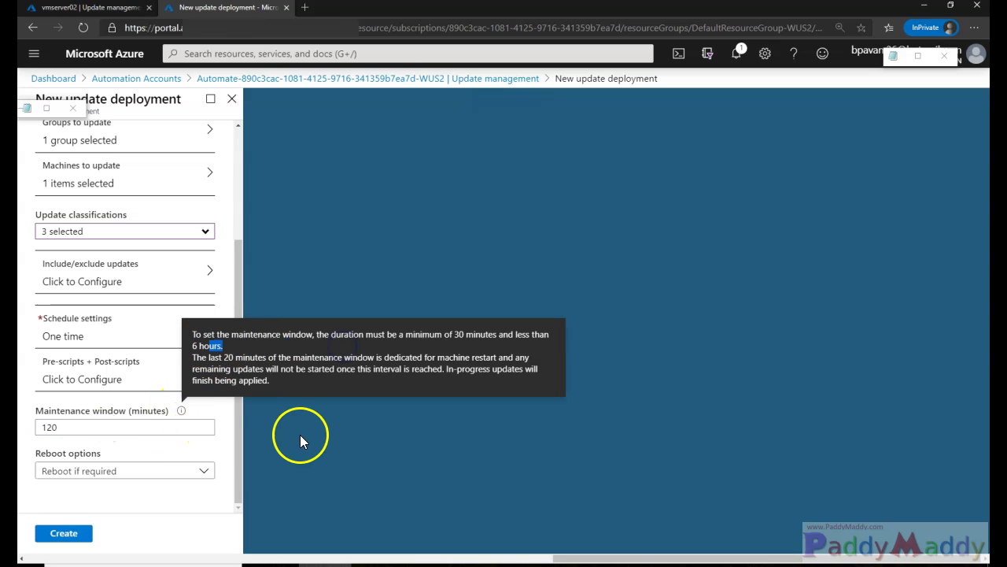
{"action": "left_click_drag", "start_coordinate": [451, 346], "coordinate": [502, 345]}
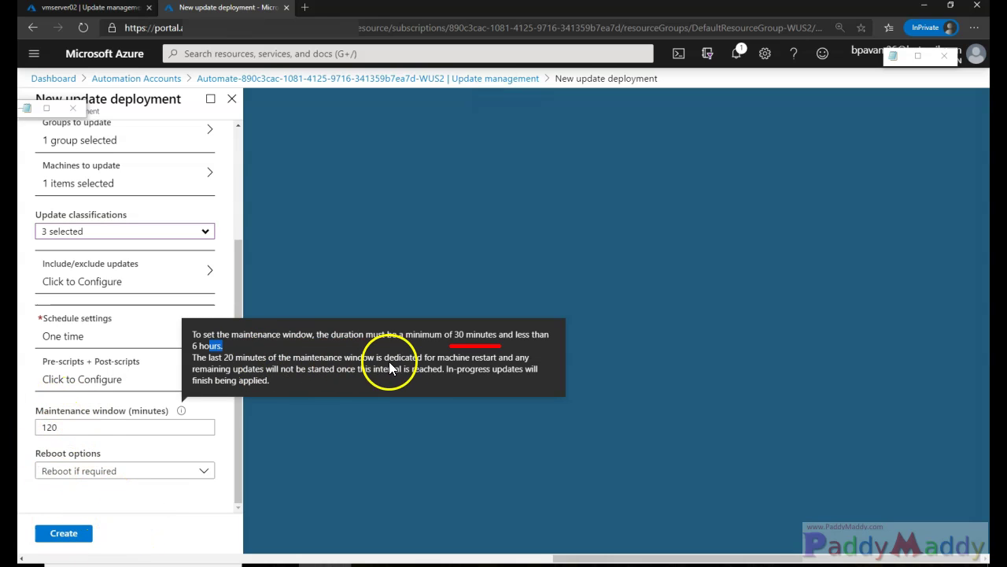
{"action": "left_click_drag", "start_coordinate": [488, 340], "coordinate": [351, 335]}
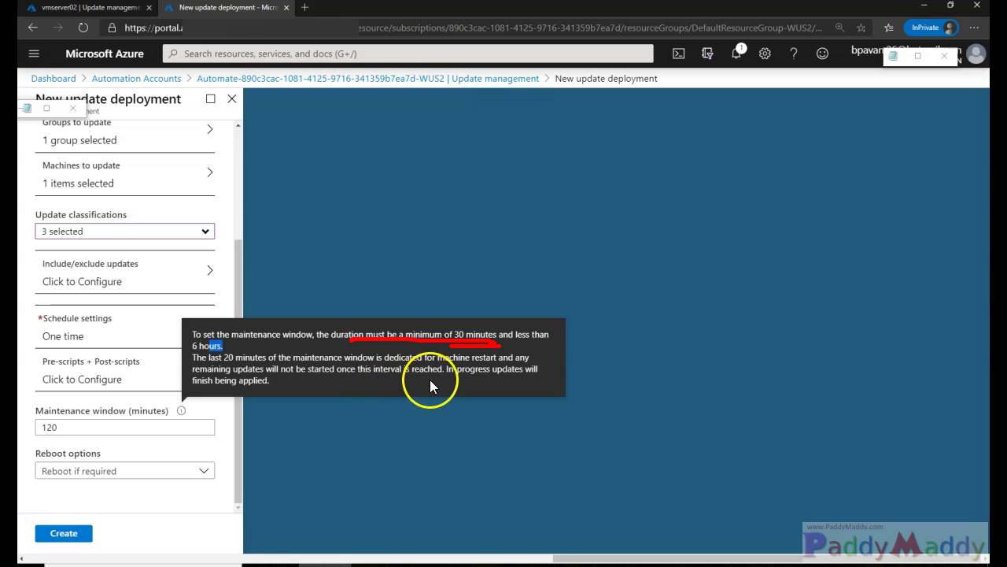
{"action": "left_click_drag", "start_coordinate": [223, 345], "coordinate": [443, 331]}
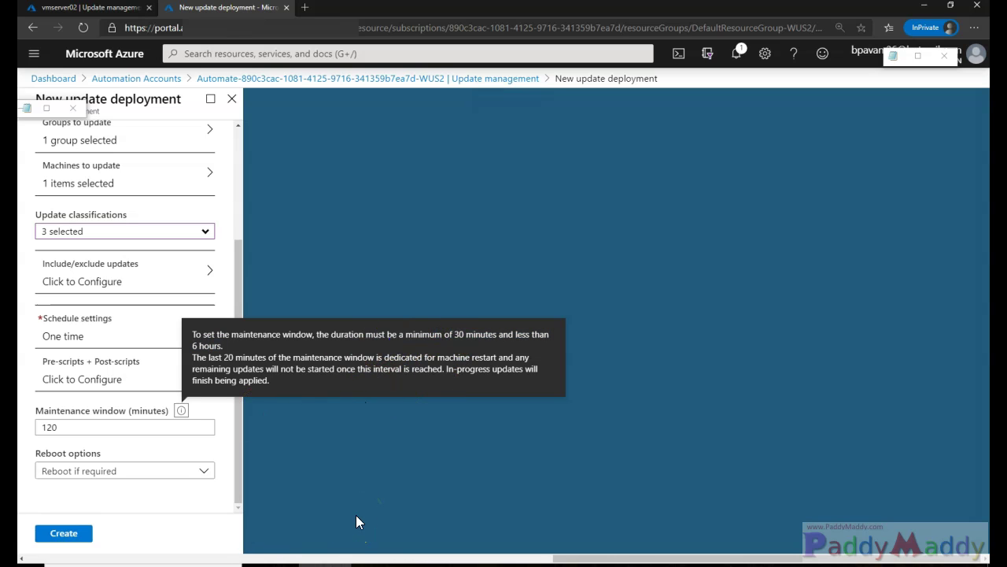
{"action": "left_click_drag", "start_coordinate": [203, 357], "coordinate": [244, 369]}
{"action": "left_click", "coordinate": [92, 432]}
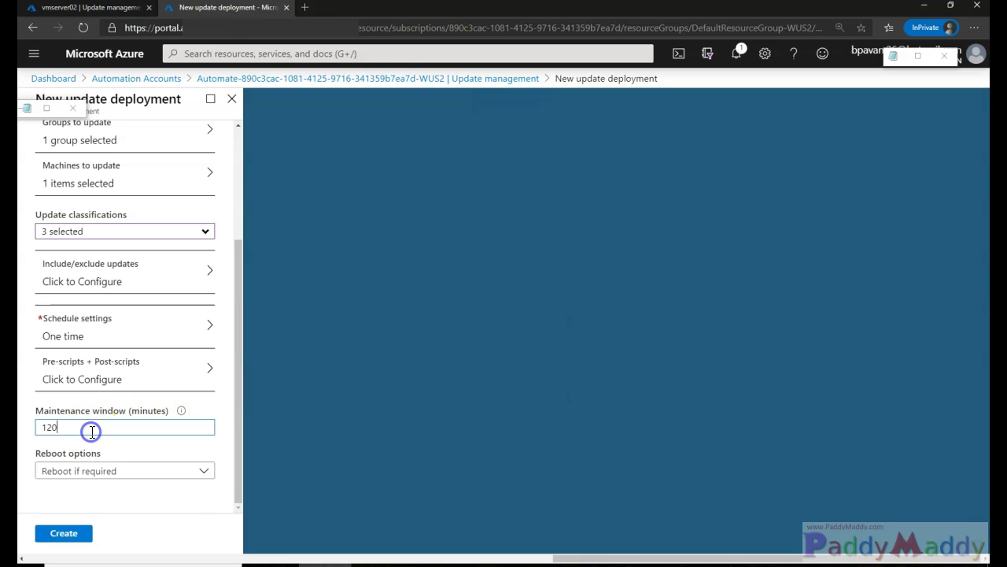
Step: Choose Always reboot as the reboot option and create the scheduled update deployment
{"action": "left_click", "coordinate": [151, 472]}
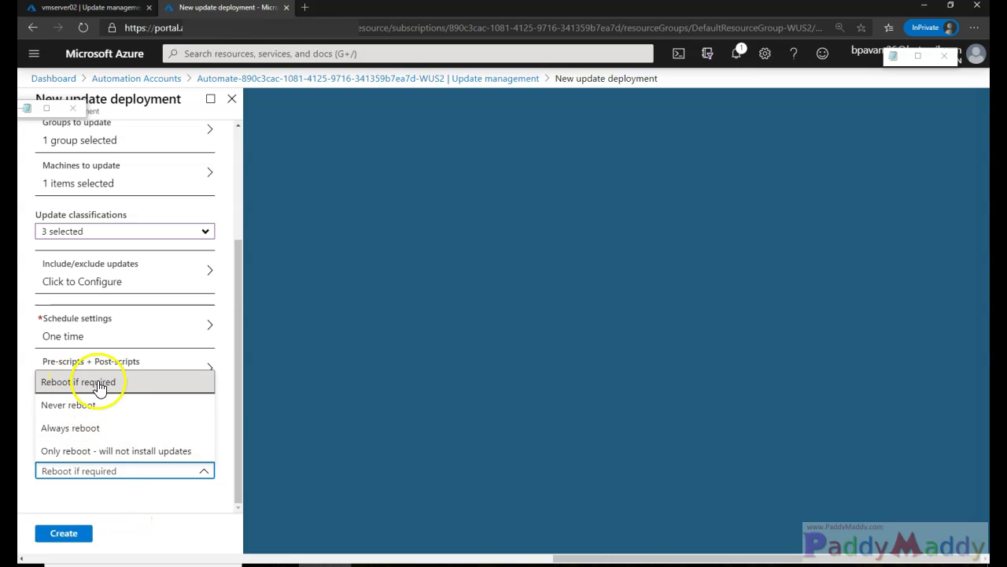
{"action": "left_click", "coordinate": [94, 437]}
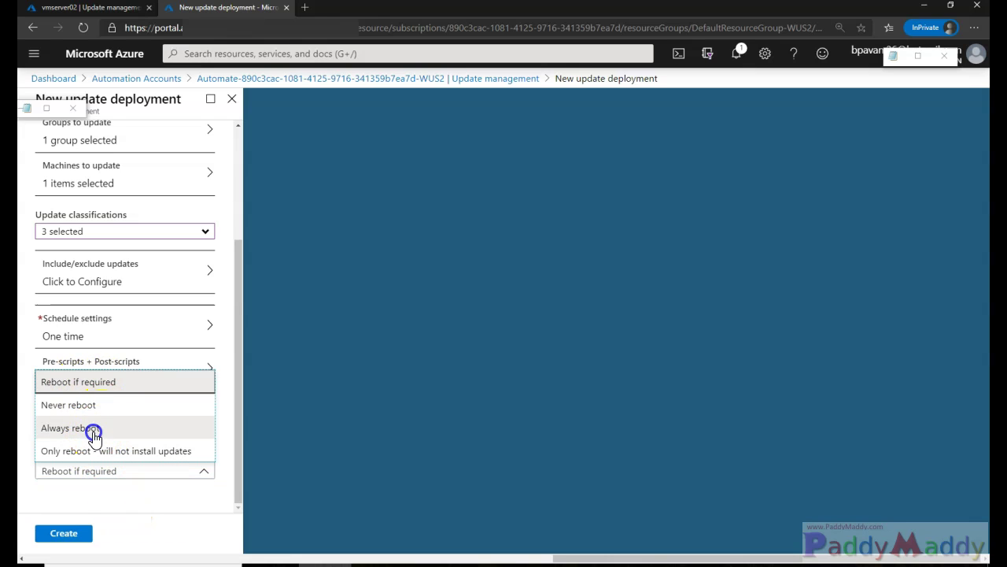
{"action": "left_click", "coordinate": [88, 533]}
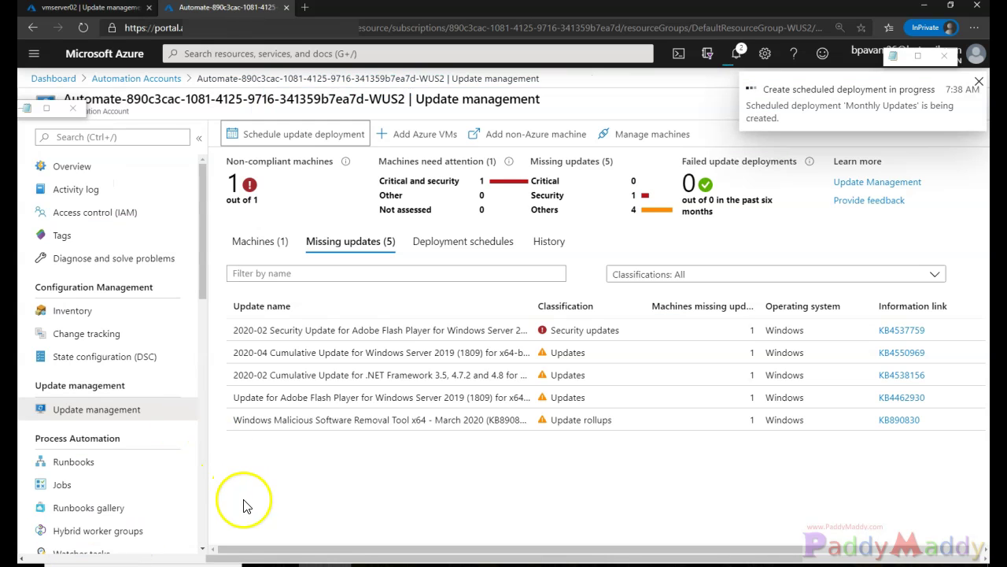
{"action": "left_click", "coordinate": [634, 488]}
{"action": "mouse_move", "coordinate": [350, 114]}
{"action": "left_mouse_down"}
{"action": "mouse_move", "coordinate": [346, 100]}
{"action": "mouse_move", "coordinate": [204, 137]}
{"action": "mouse_move", "coordinate": [335, 167]}
{"action": "left_mouse_up"}
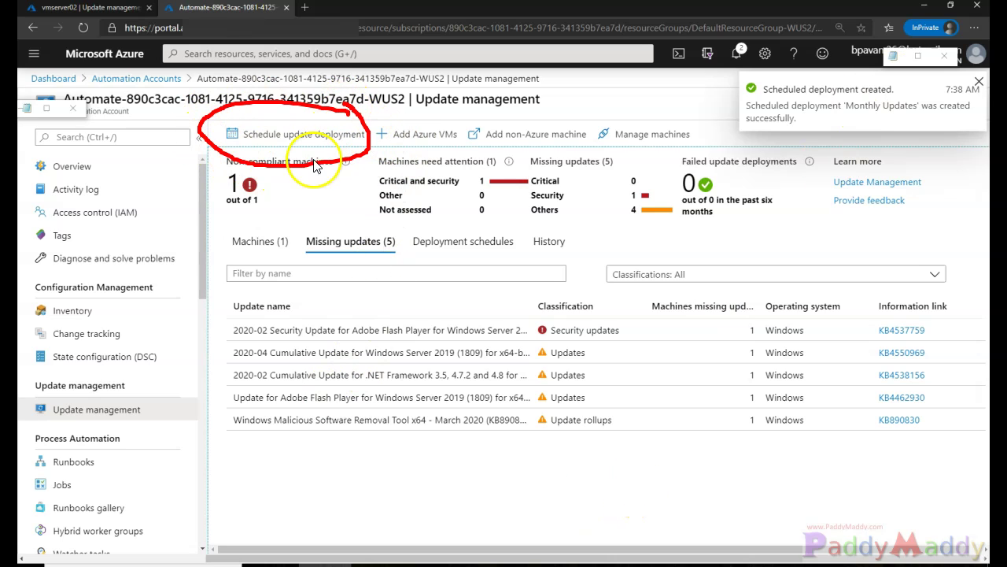
{"action": "mouse_move", "coordinate": [291, 151]}
{"action": "left_mouse_down"}
{"action": "mouse_move", "coordinate": [394, 185]}
{"action": "mouse_move", "coordinate": [461, 234]}
{"action": "mouse_move", "coordinate": [469, 211]}
{"action": "left_mouse_up"}
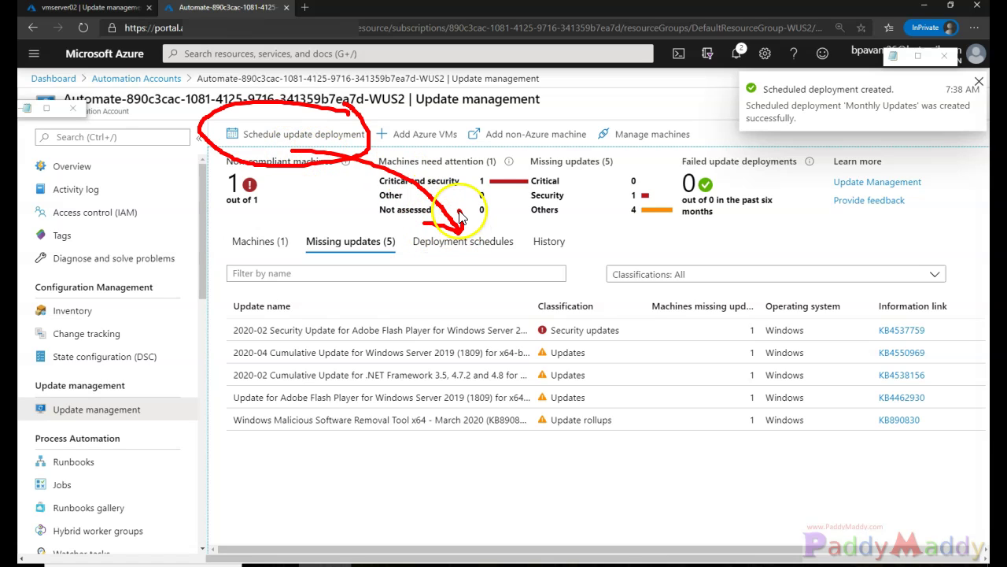
{"action": "mouse_move", "coordinate": [736, 82]}
{"action": "left_mouse_down"}
{"action": "mouse_move", "coordinate": [748, 112]}
{"action": "mouse_move", "coordinate": [886, 132]}
{"action": "mouse_move", "coordinate": [893, 79]}
{"action": "mouse_move", "coordinate": [815, 83]}
{"action": "left_mouse_up"}
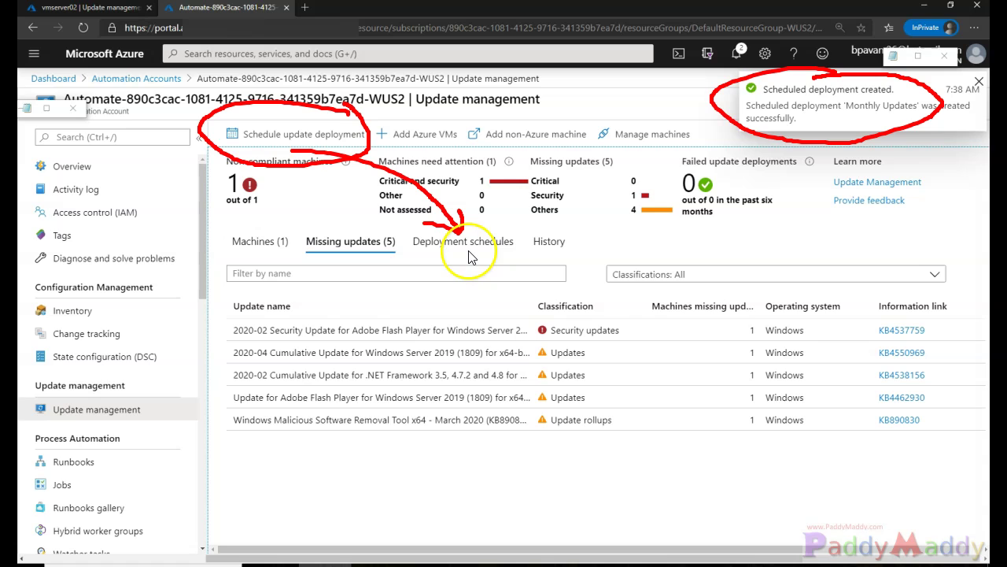
{"action": "mouse_move", "coordinate": [468, 245]}
{"action": "left_mouse_down"}
{"action": "mouse_move", "coordinate": [517, 307]}
{"action": "mouse_move", "coordinate": [535, 313]}
{"action": "mouse_move", "coordinate": [519, 276]}
{"action": "left_mouse_up"}
{"action": "mouse_move", "coordinate": [581, 227]}
{"action": "left_mouse_down"}
{"action": "mouse_move", "coordinate": [515, 236]}
{"action": "mouse_move", "coordinate": [576, 250]}
{"action": "left_mouse_up"}
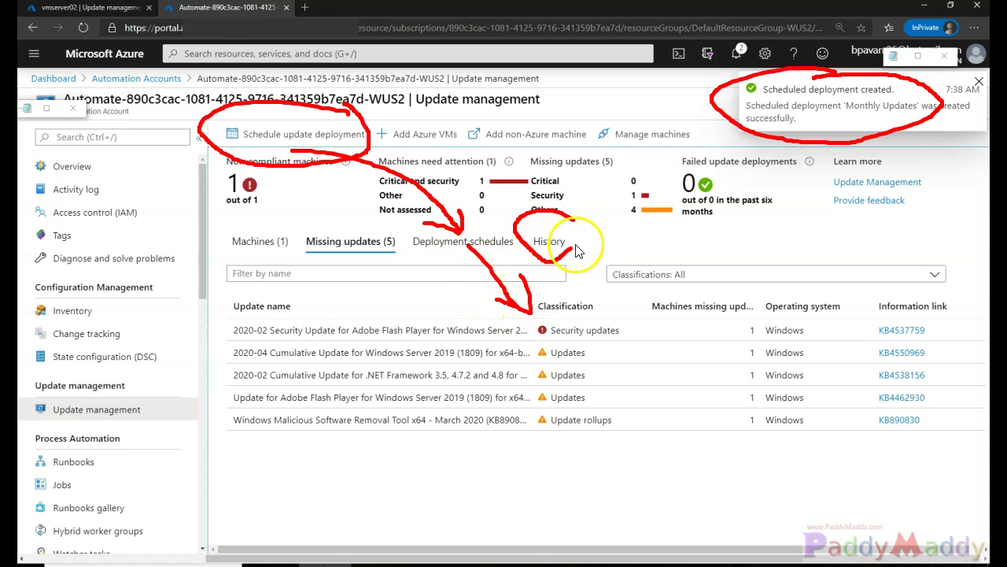
{"action": "key", "text": "Escape"}
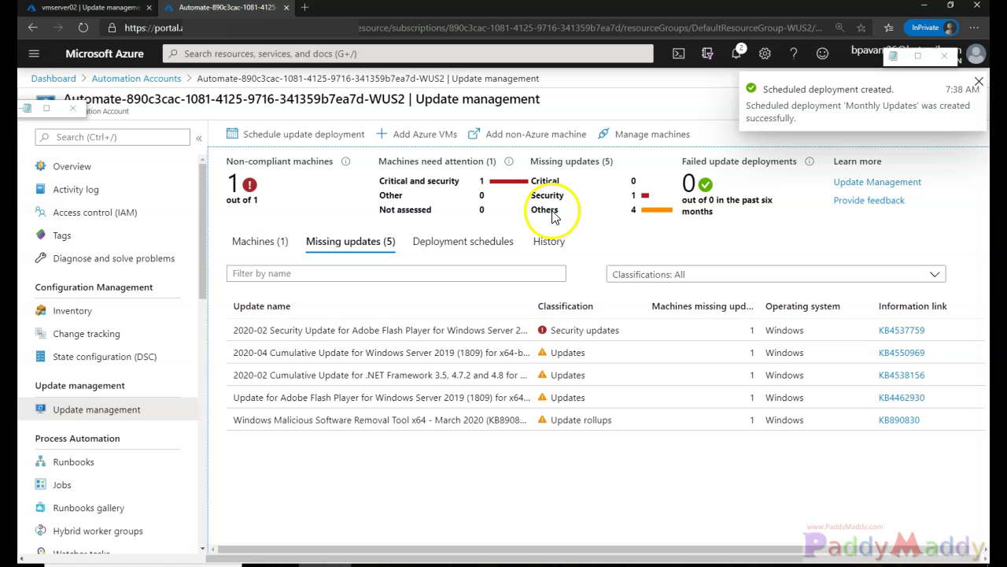
Step: Open Manage Machines for Update management and compare the options for all available, future and selected machines
{"action": "left_click", "coordinate": [979, 83]}
{"action": "left_click", "coordinate": [98, 409]}
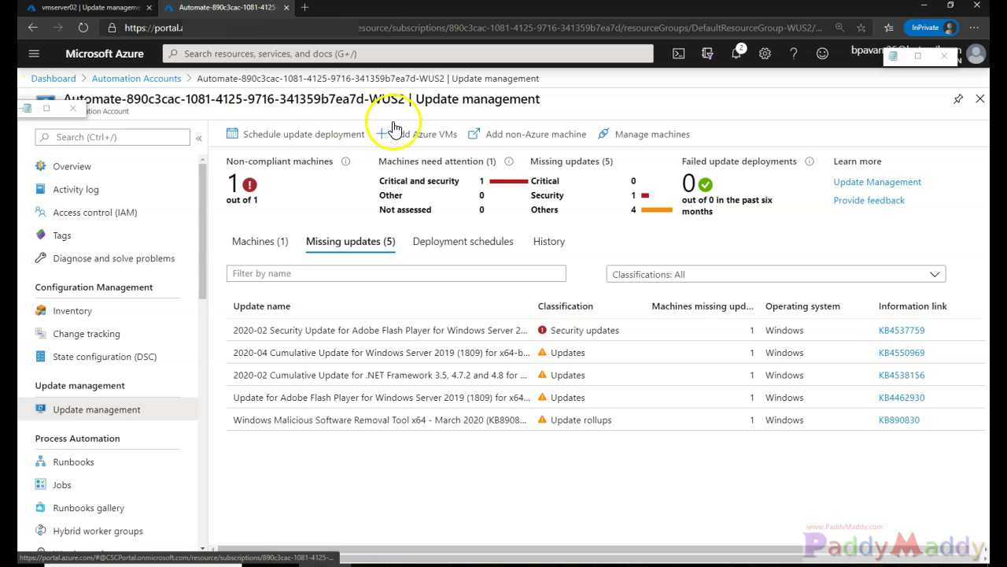
{"action": "left_click", "coordinate": [622, 144]}
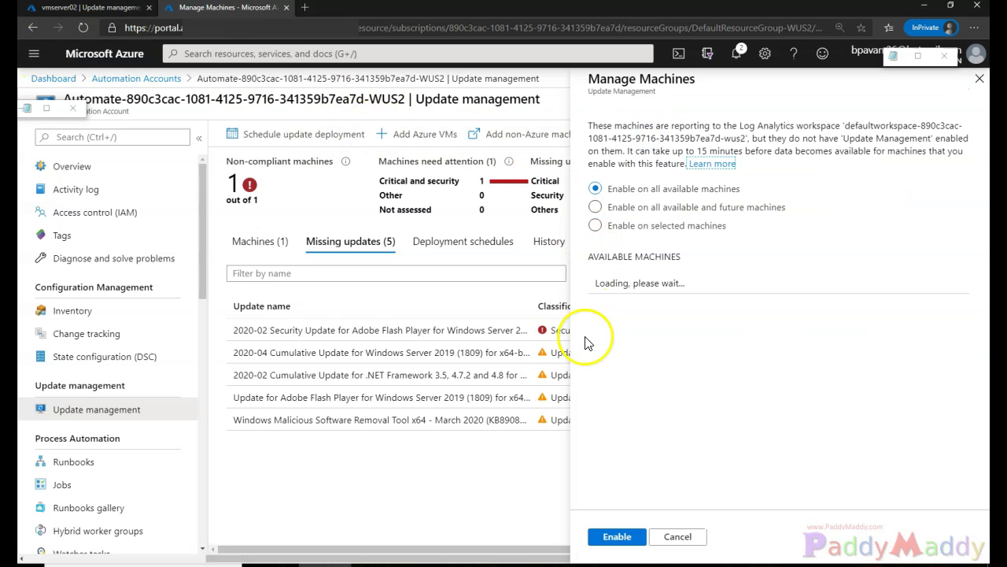
{"action": "left_click_drag", "start_coordinate": [638, 190], "coordinate": [745, 207]}
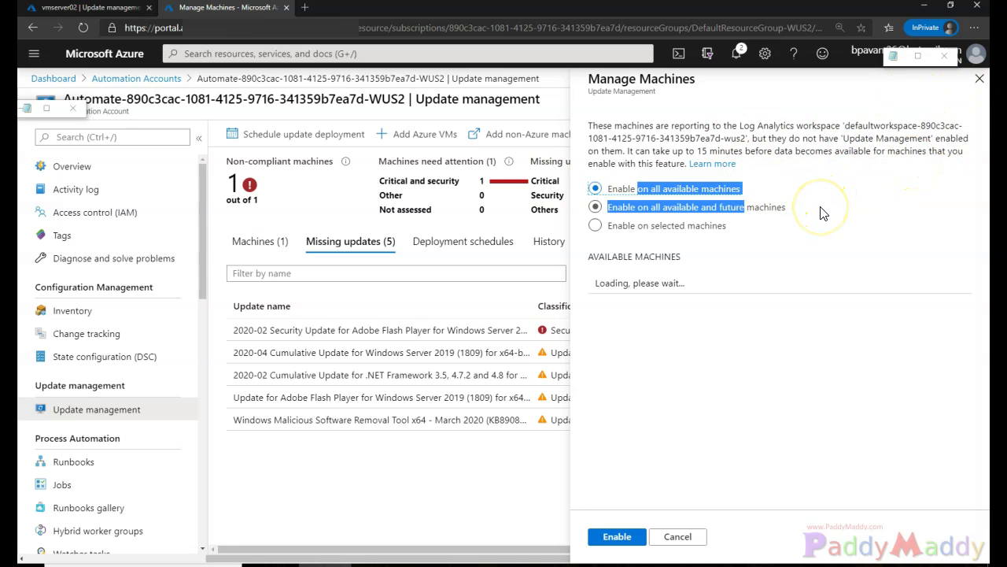
{"action": "left_click_drag", "start_coordinate": [754, 161], "coordinate": [835, 159]}
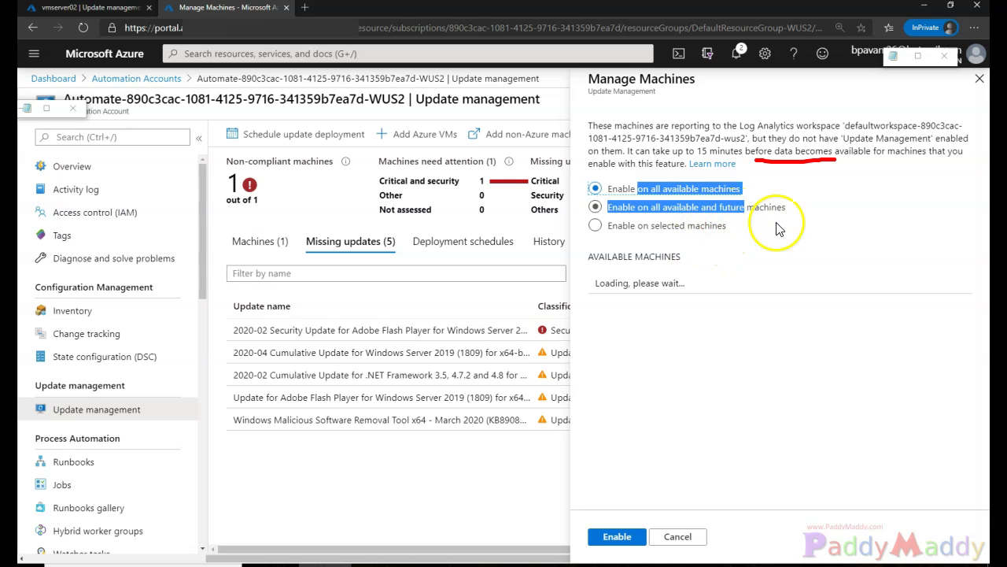
{"action": "left_click_drag", "start_coordinate": [744, 212], "coordinate": [703, 209]}
{"action": "left_click", "coordinate": [647, 227]}
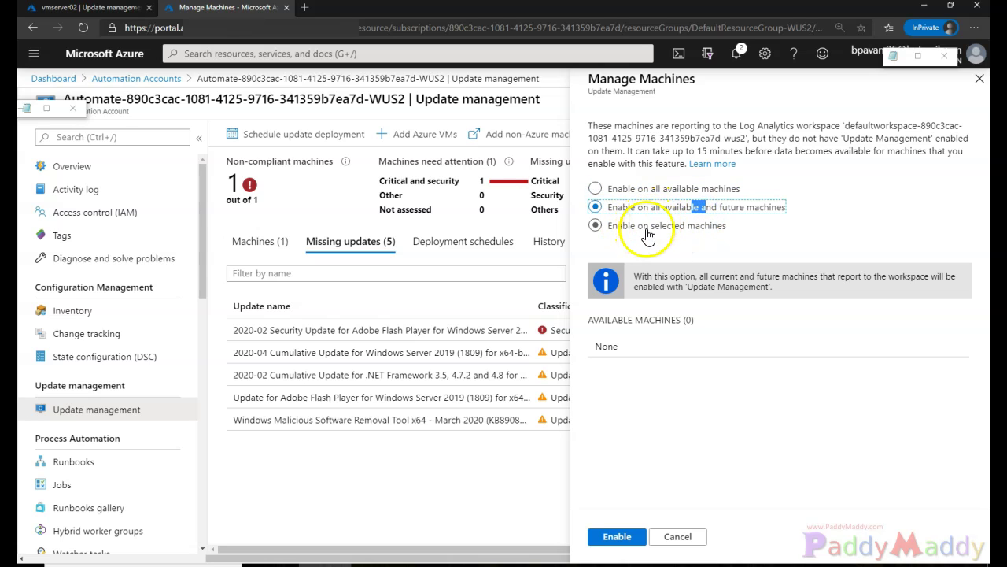
Step: Enable Update Management on all available machines
{"action": "left_click", "coordinate": [618, 189]}
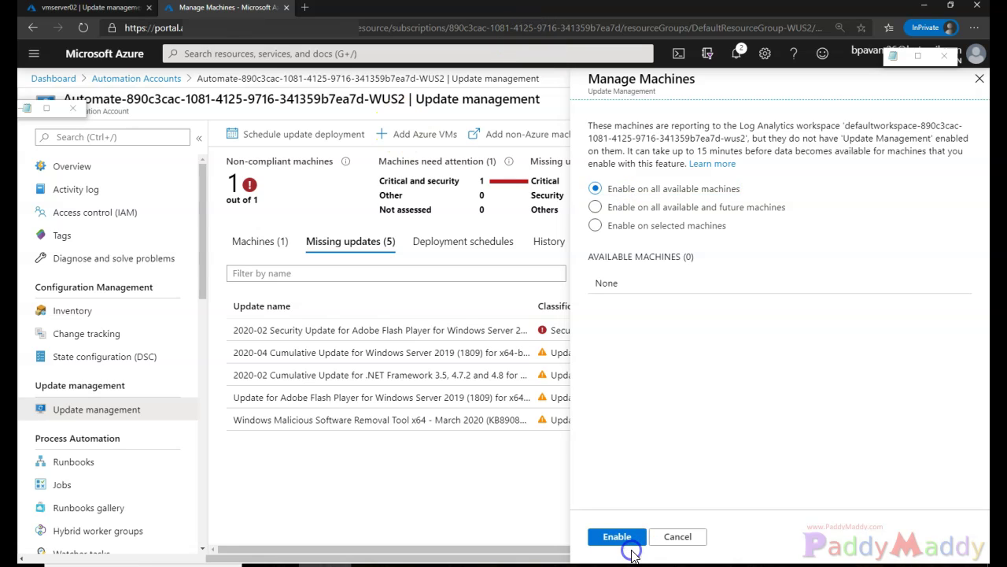
{"action": "left_click", "coordinate": [499, 536]}
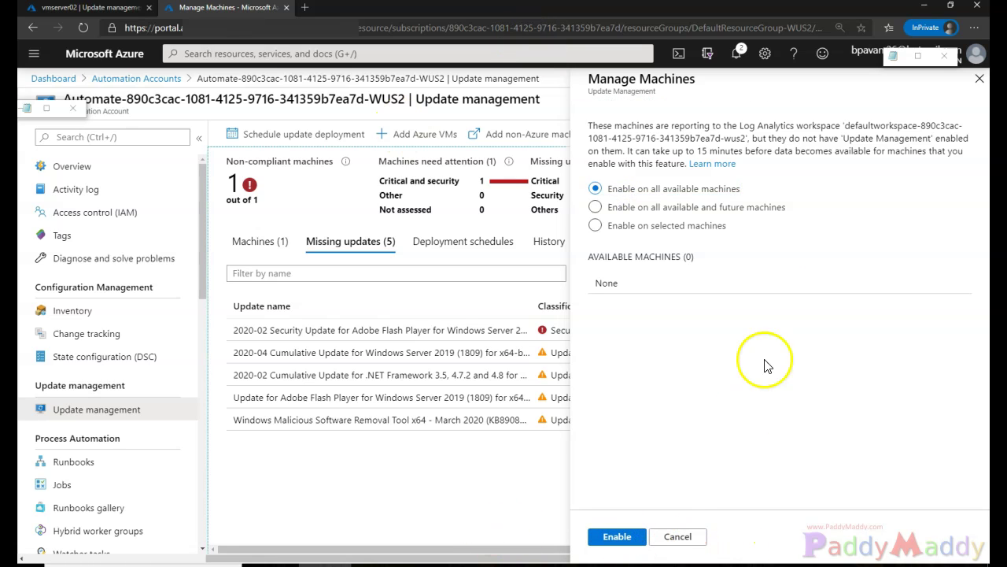
{"action": "left_click", "coordinate": [627, 538]}
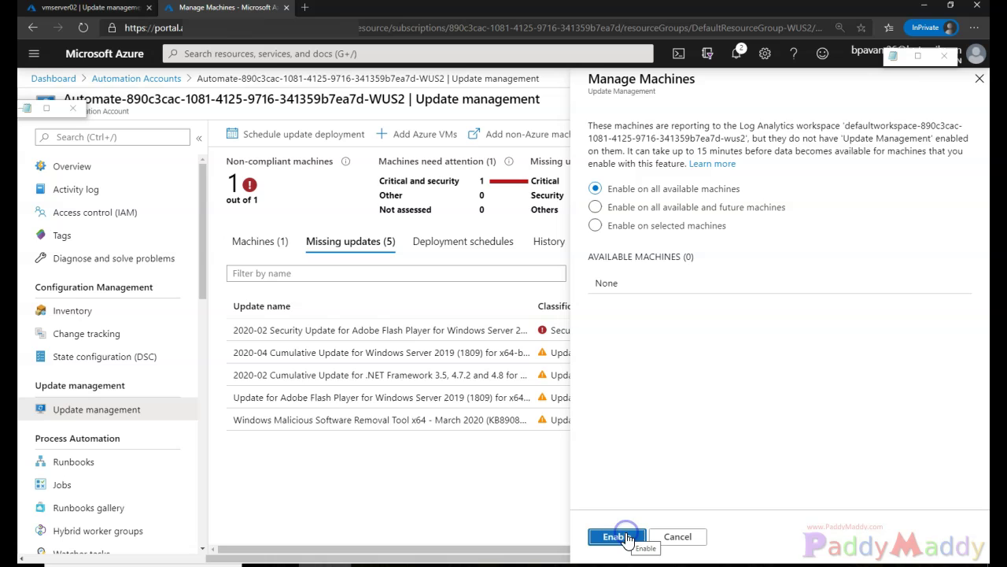
{"action": "left_click", "coordinate": [979, 81]}
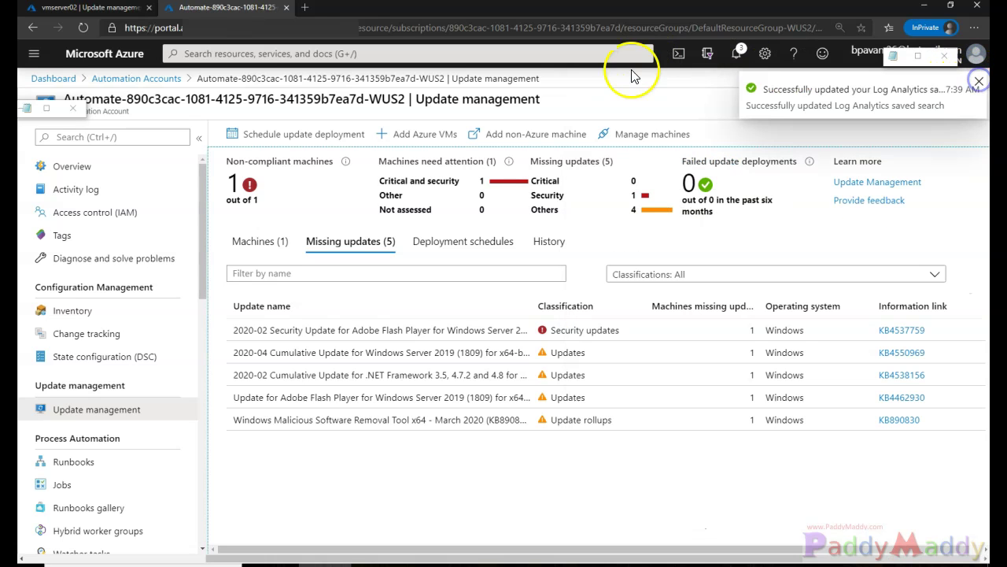
Step: Open the deployment schedules and review the Monthly Updates entry's run time, operating system and scope
{"action": "left_click_drag", "start_coordinate": [842, 104], "coordinate": [925, 106]}
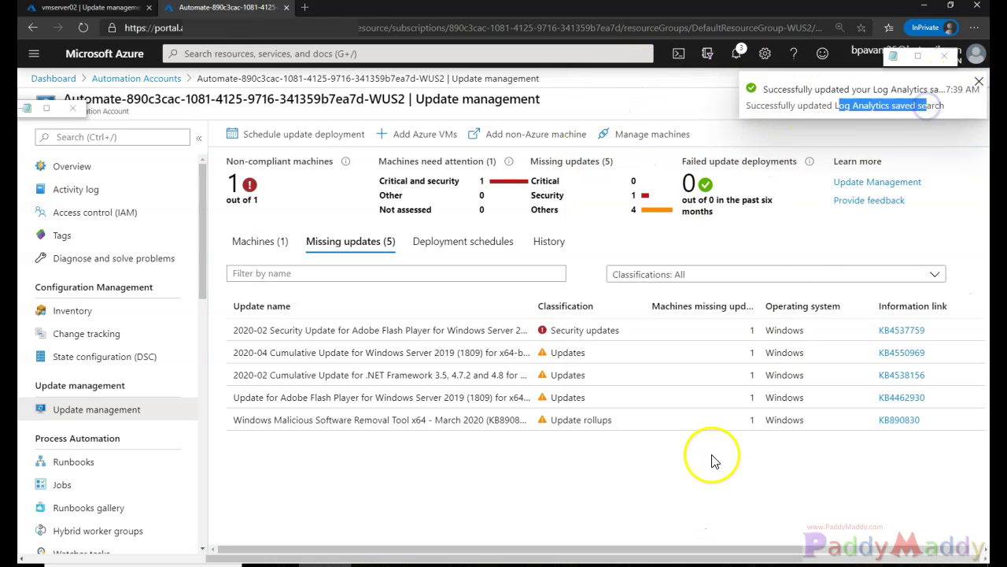
{"action": "left_click", "coordinate": [685, 489]}
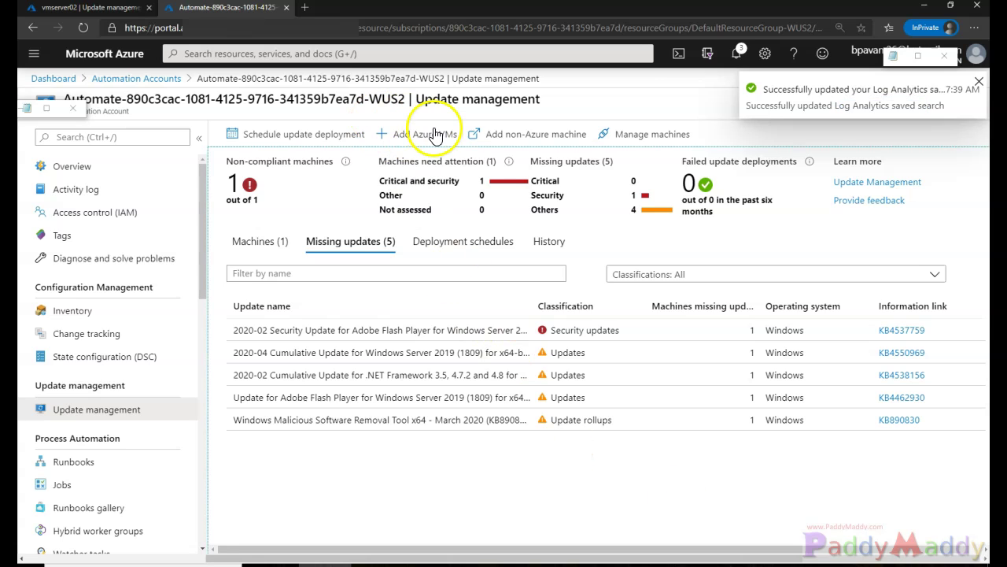
{"action": "left_click", "coordinate": [360, 484]}
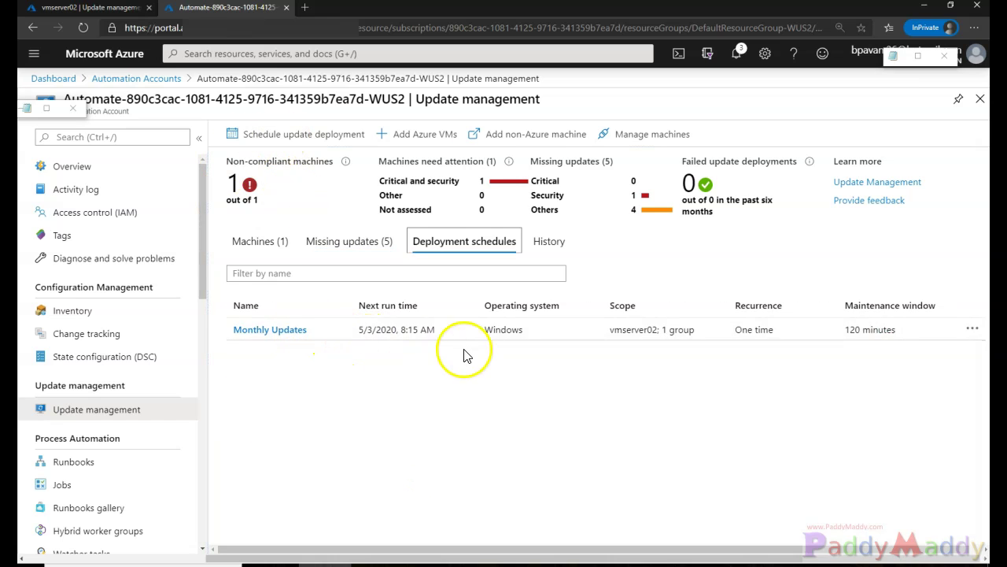
{"action": "left_click", "coordinate": [547, 329]}
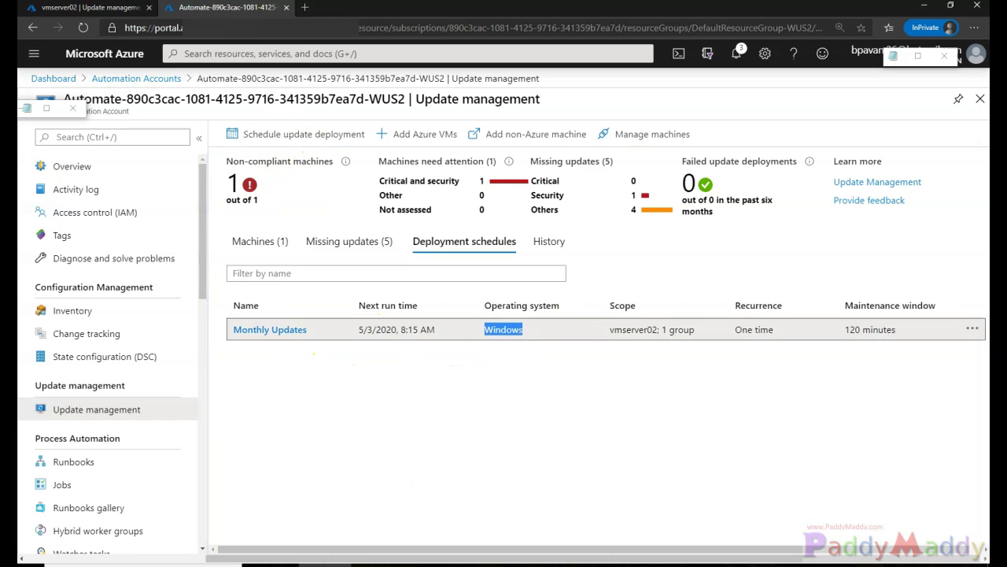
Step: Examine the Monthly Updates entry's next run time, scope, recurrence and maintenance window in the deployment schedules
{"action": "mouse_move", "coordinate": [302, 309]}
{"action": "left_mouse_down"}
{"action": "mouse_move", "coordinate": [260, 324]}
{"action": "mouse_move", "coordinate": [265, 367]}
{"action": "mouse_move", "coordinate": [290, 313]}
{"action": "left_mouse_up"}
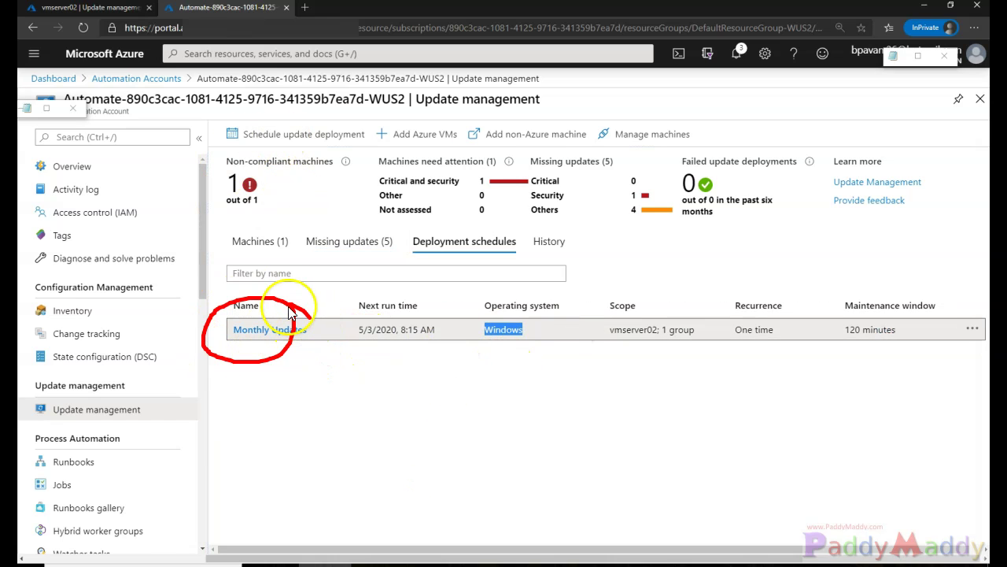
{"action": "mouse_move", "coordinate": [431, 304]}
{"action": "left_mouse_down"}
{"action": "mouse_move", "coordinate": [397, 298]}
{"action": "mouse_move", "coordinate": [370, 348]}
{"action": "mouse_move", "coordinate": [438, 300]}
{"action": "left_mouse_up"}
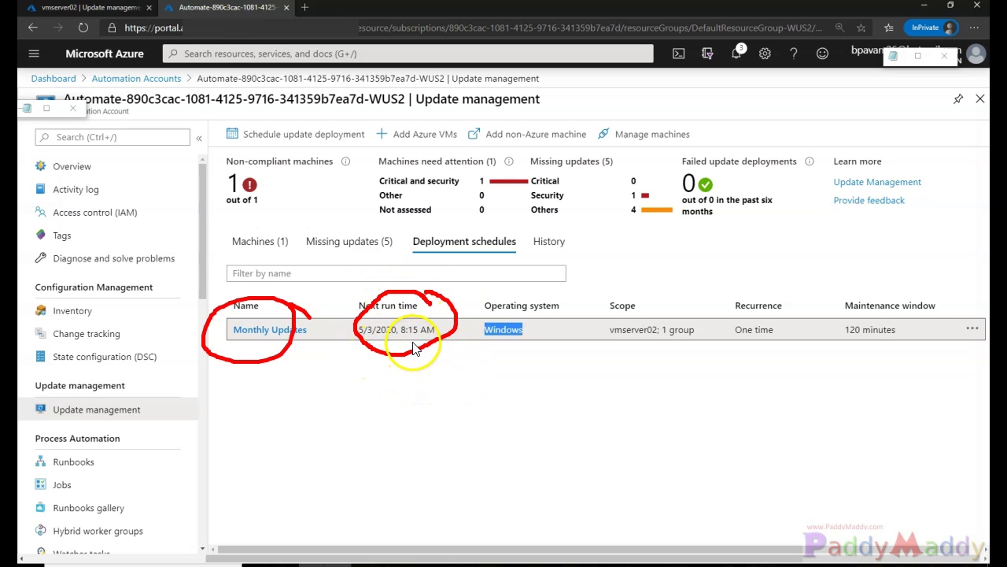
{"action": "left_click_drag", "start_coordinate": [413, 376], "coordinate": [439, 346]}
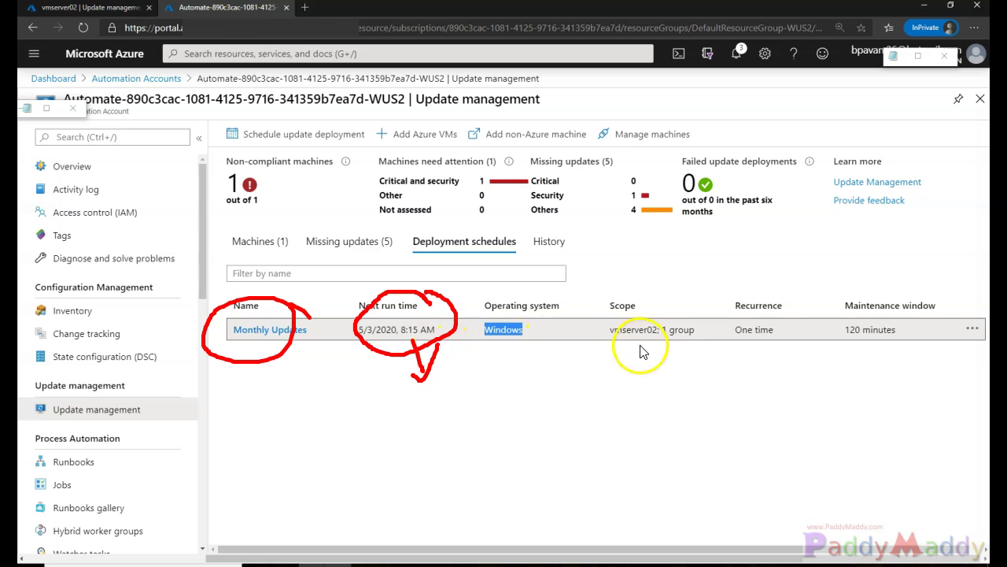
{"action": "mouse_move", "coordinate": [626, 353]}
{"action": "left_mouse_down"}
{"action": "mouse_move", "coordinate": [606, 340]}
{"action": "mouse_move", "coordinate": [653, 334]}
{"action": "mouse_move", "coordinate": [611, 281]}
{"action": "mouse_move", "coordinate": [635, 299]}
{"action": "mouse_move", "coordinate": [641, 337]}
{"action": "left_mouse_up"}
{"action": "mouse_move", "coordinate": [783, 291]}
{"action": "left_mouse_down"}
{"action": "mouse_move", "coordinate": [722, 312]}
{"action": "mouse_move", "coordinate": [782, 276]}
{"action": "left_mouse_up"}
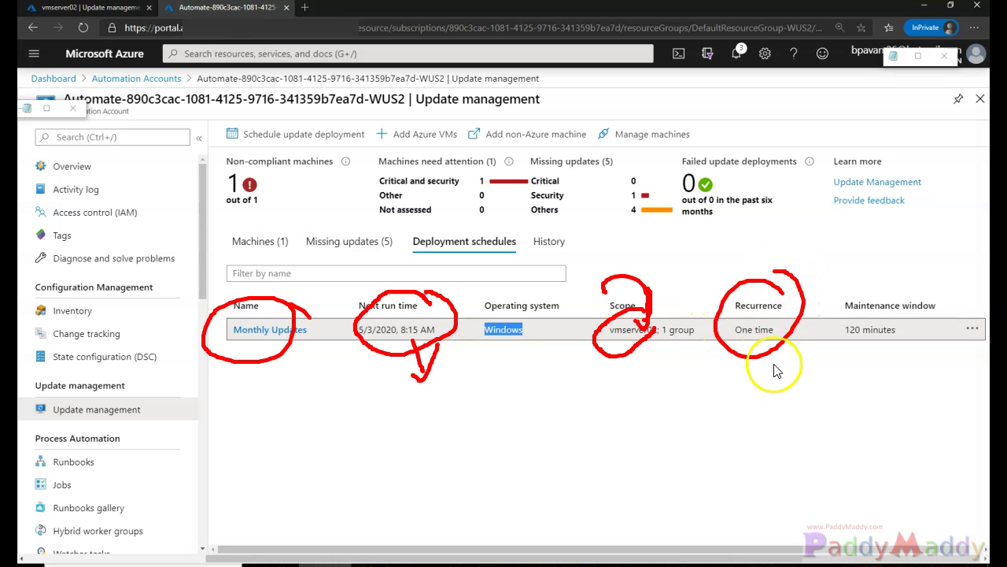
{"action": "mouse_move", "coordinate": [915, 336]}
{"action": "left_mouse_down"}
{"action": "mouse_move", "coordinate": [827, 331]}
{"action": "mouse_move", "coordinate": [922, 281]}
{"action": "mouse_move", "coordinate": [866, 326]}
{"action": "mouse_move", "coordinate": [840, 388]}
{"action": "left_mouse_up"}
{"action": "key", "text": "Escape"}
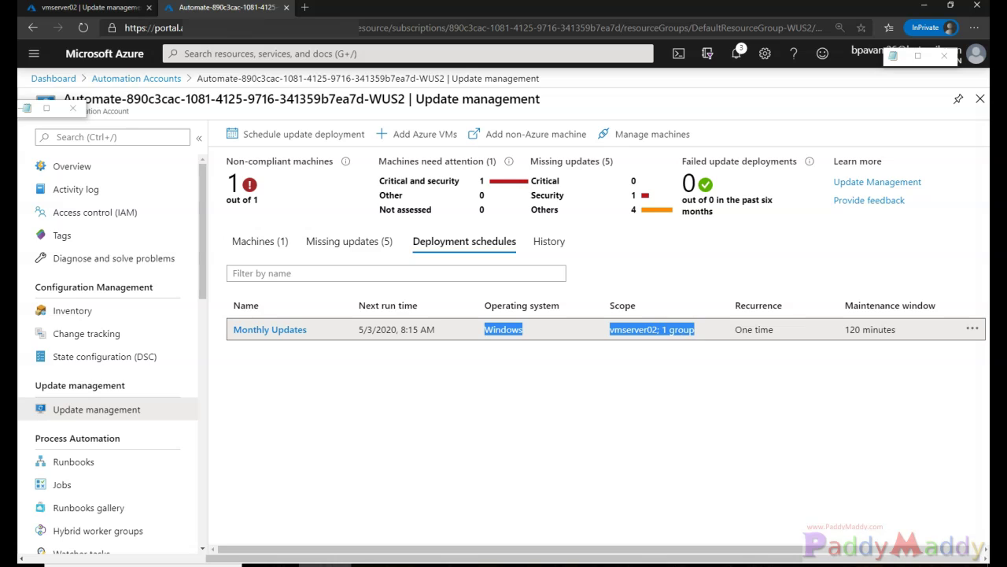
{"action": "left_click", "coordinate": [757, 406]}
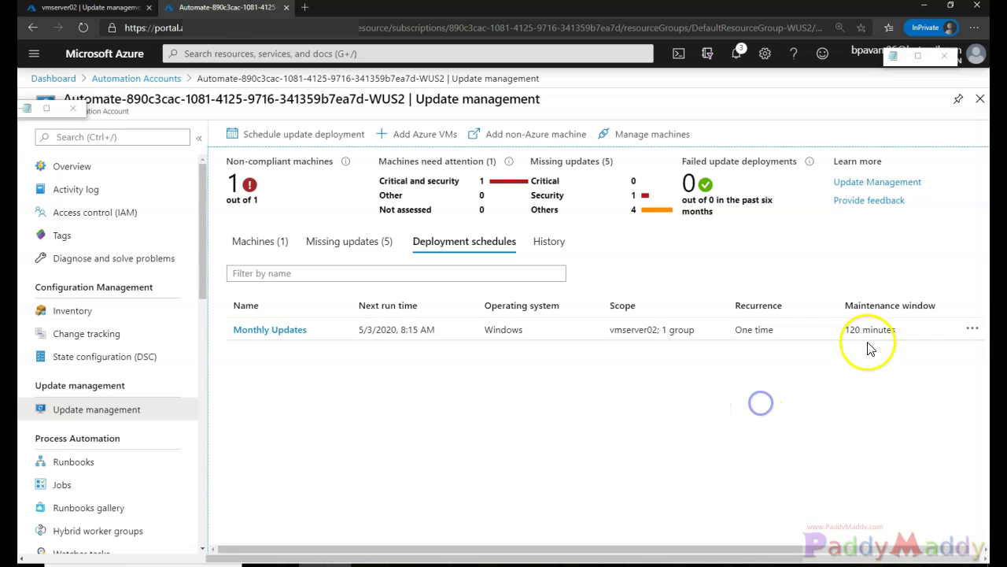
Step: Edit the Monthly Updates deployment to include all eight update classifications and save the change
{"action": "left_click", "coordinate": [273, 329]}
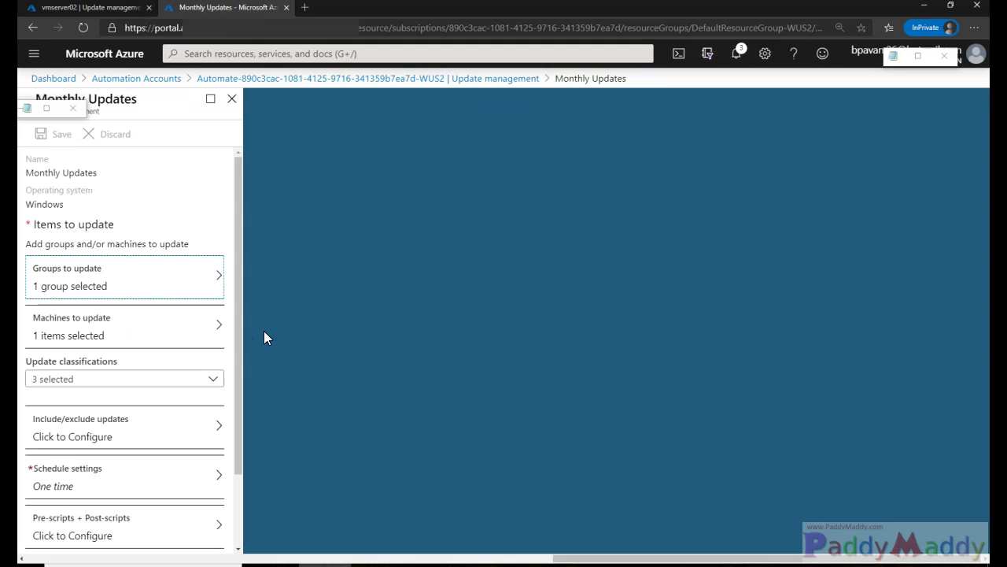
{"action": "scroll", "coordinate": [202, 432], "scroll_direction": "down", "scroll_amount": 2}
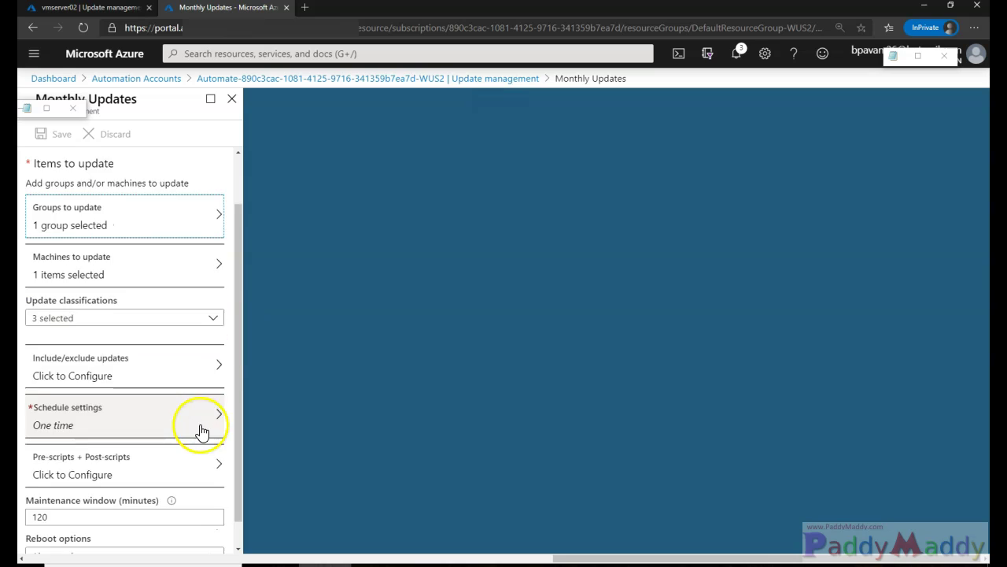
{"action": "left_click", "coordinate": [84, 290]}
{"action": "left_click", "coordinate": [38, 310]}
{"action": "left_click", "coordinate": [38, 309]}
{"action": "left_click", "coordinate": [37, 309]}
{"action": "left_click", "coordinate": [359, 420]}
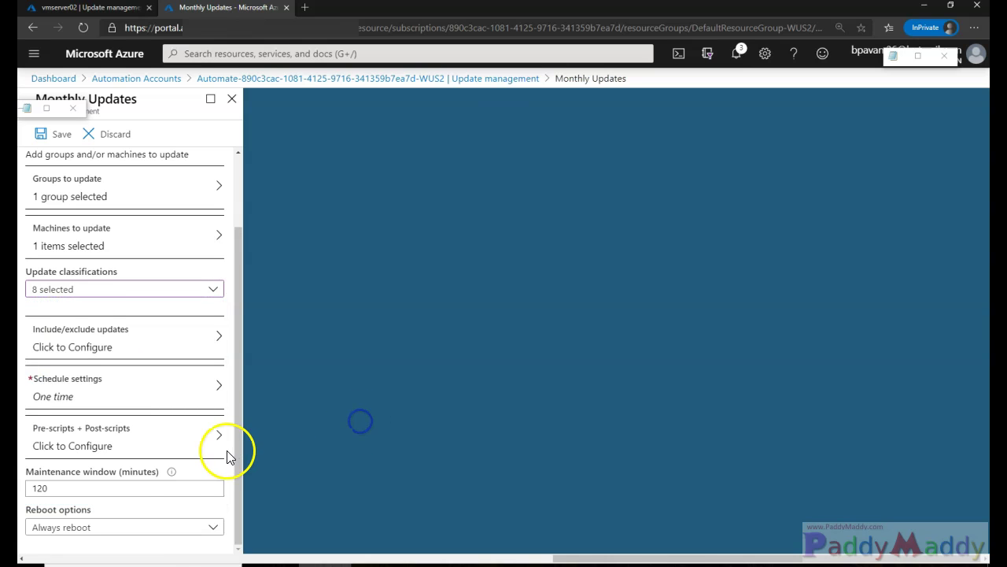
{"action": "left_click", "coordinate": [55, 134]}
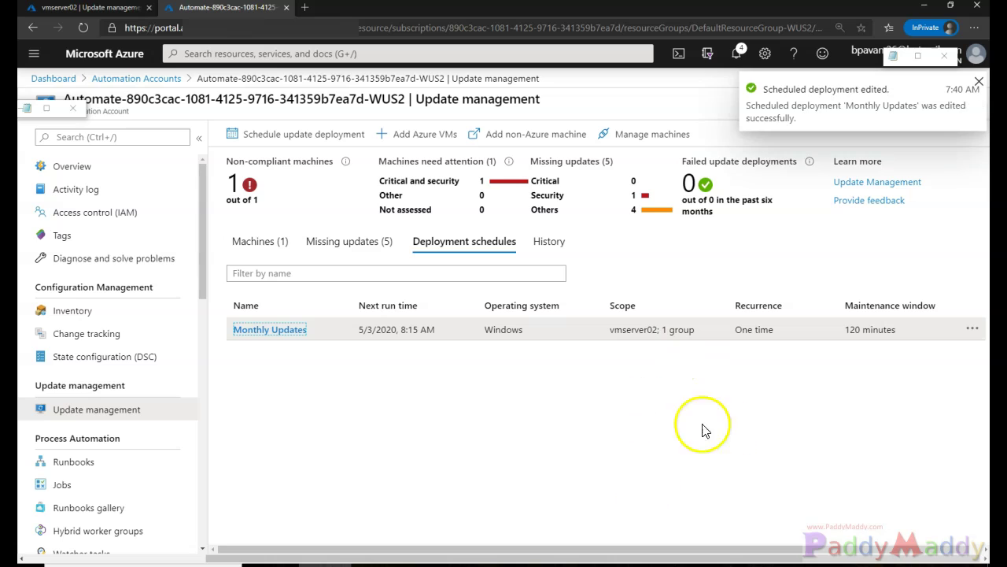
{"action": "left_click", "coordinate": [979, 82]}
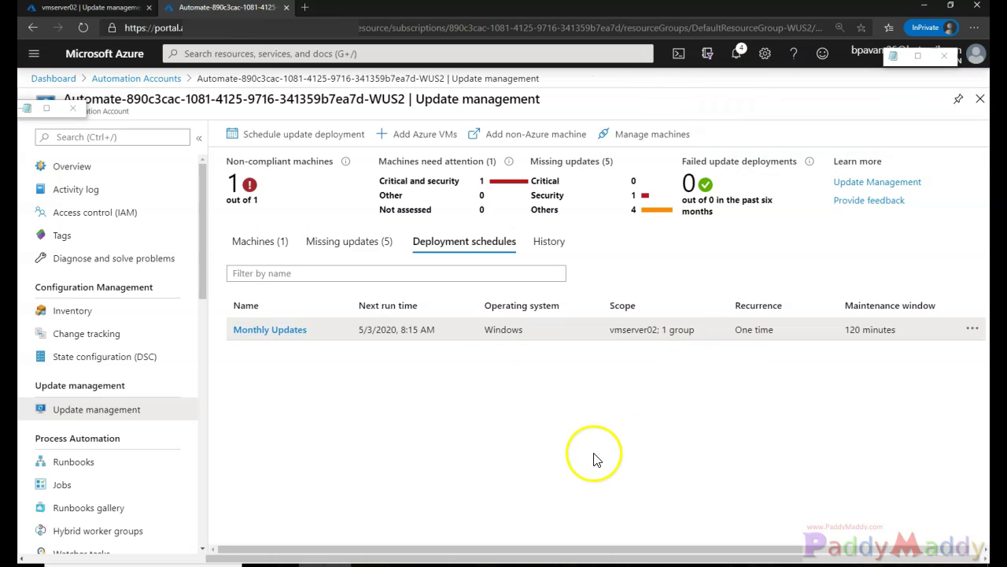
Step: Return to the Automation Accounts list and open the account located in East US 2
{"action": "left_click", "coordinate": [450, 429]}
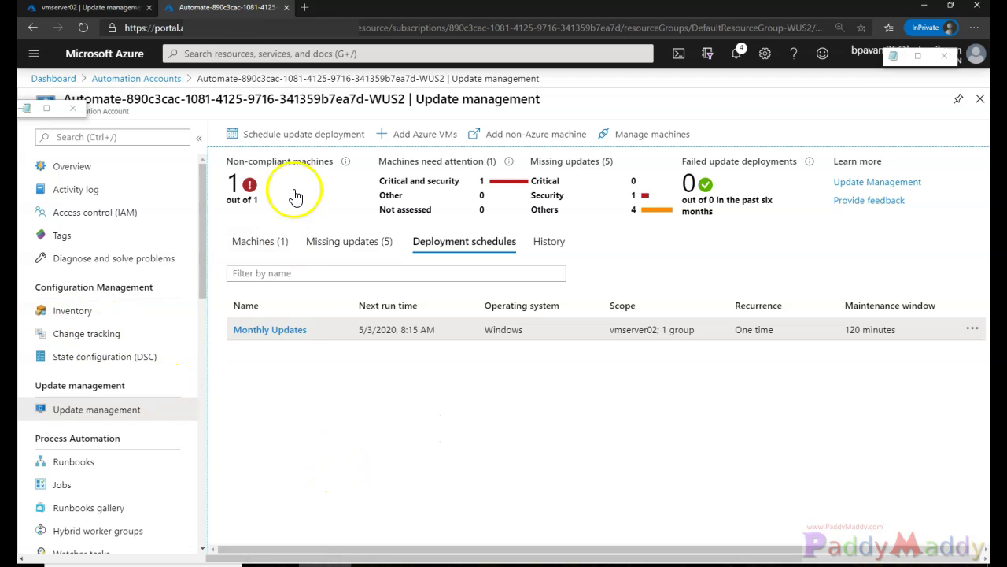
{"action": "left_click", "coordinate": [414, 470]}
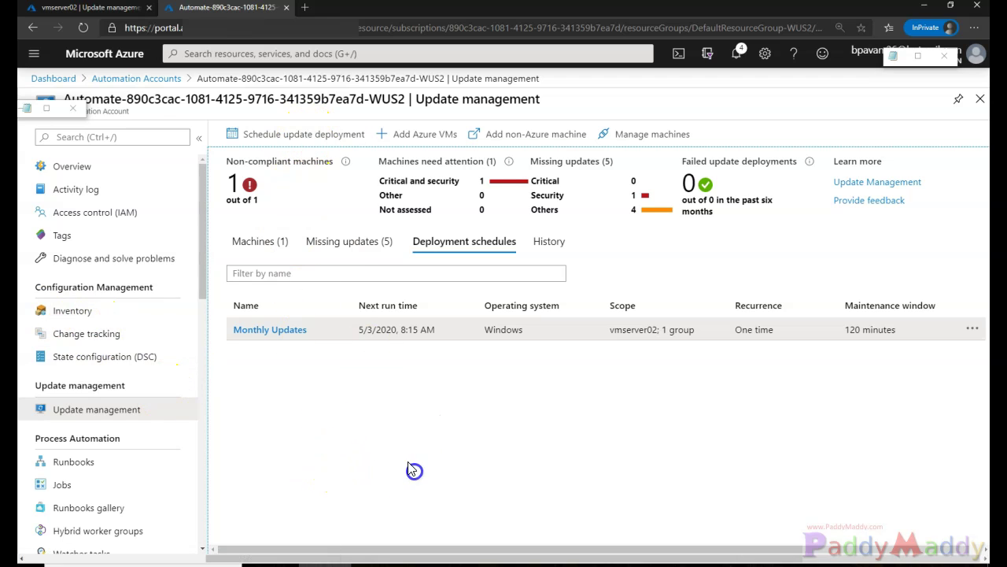
{"action": "left_click", "coordinate": [65, 81]}
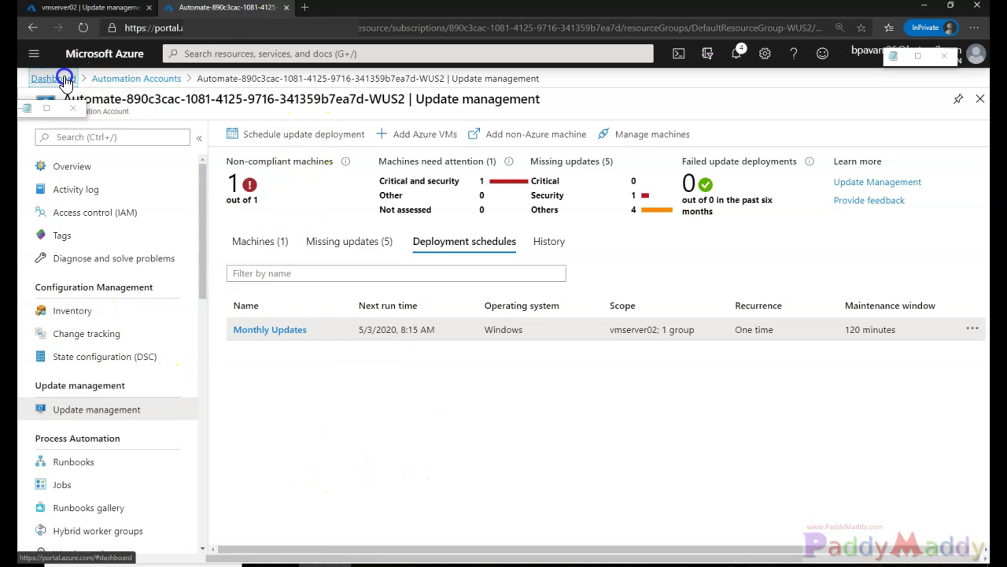
{"action": "left_click", "coordinate": [135, 79]}
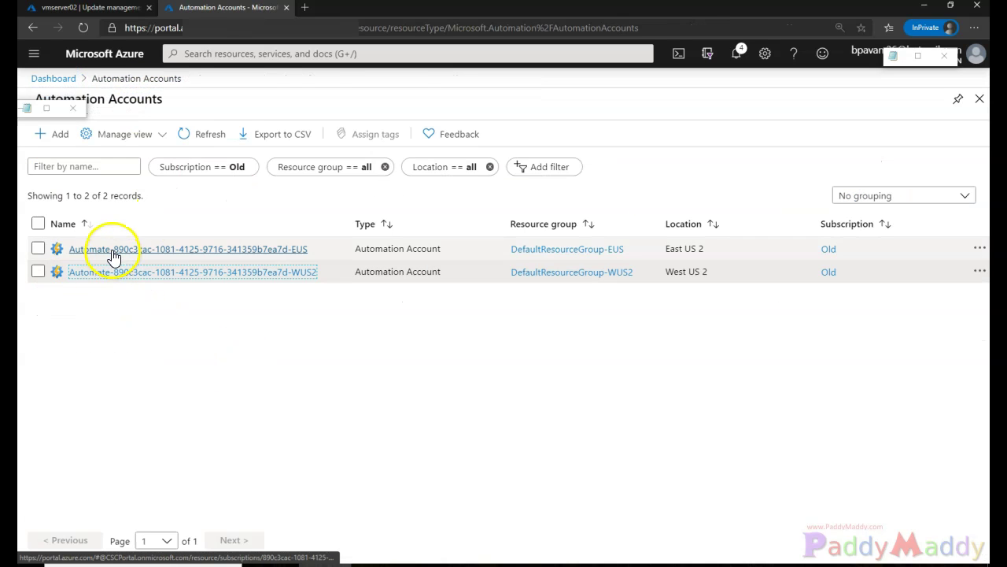
{"action": "left_click", "coordinate": [112, 252]}
Step: Look through the East US 2 account's automation resources and settings, and open its Update management
{"action": "scroll", "coordinate": [406, 455], "scroll_direction": "down", "scroll_amount": 1}
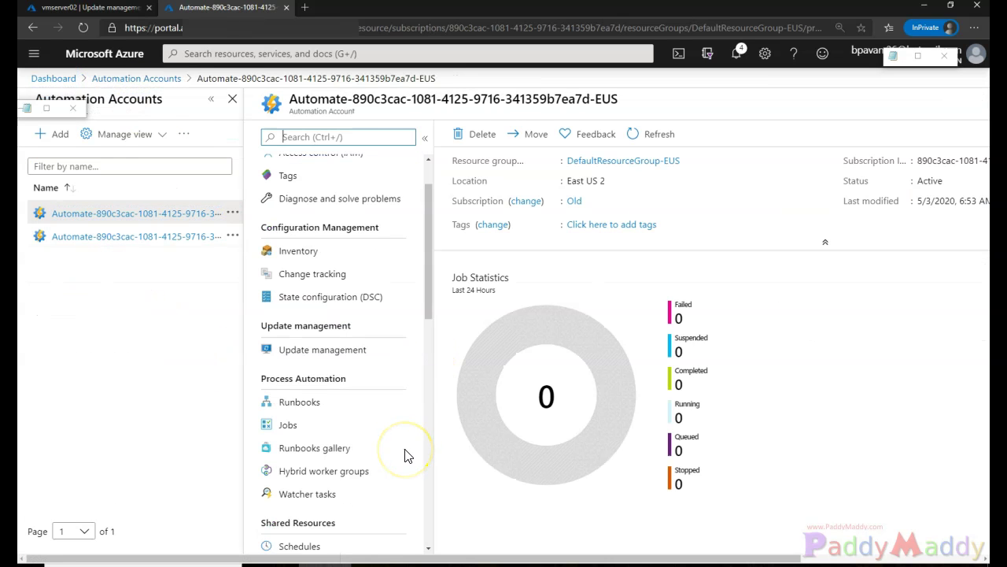
{"action": "scroll", "coordinate": [405, 455], "scroll_direction": "down", "scroll_amount": 2}
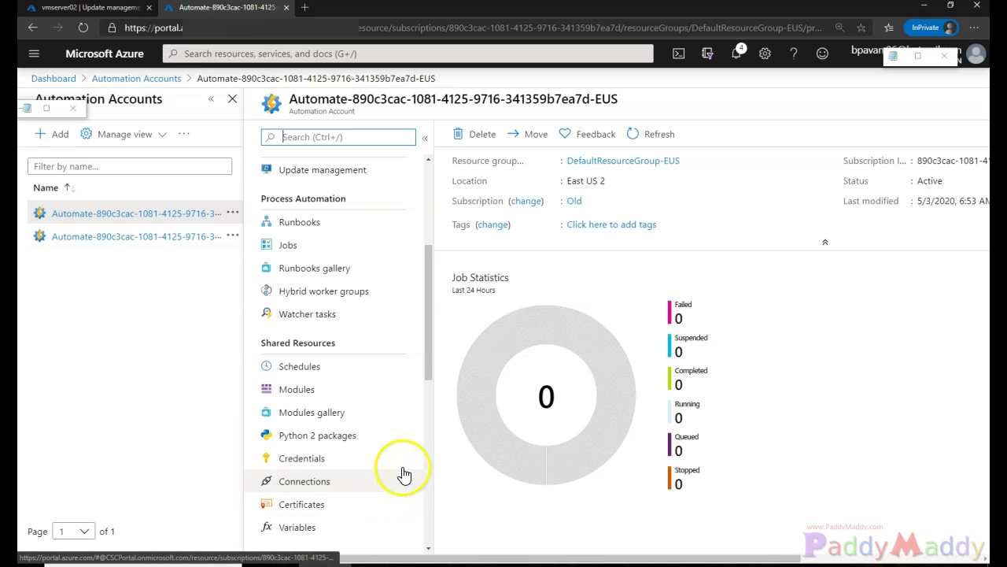
{"action": "scroll", "coordinate": [371, 437], "scroll_direction": "up", "scroll_amount": 1}
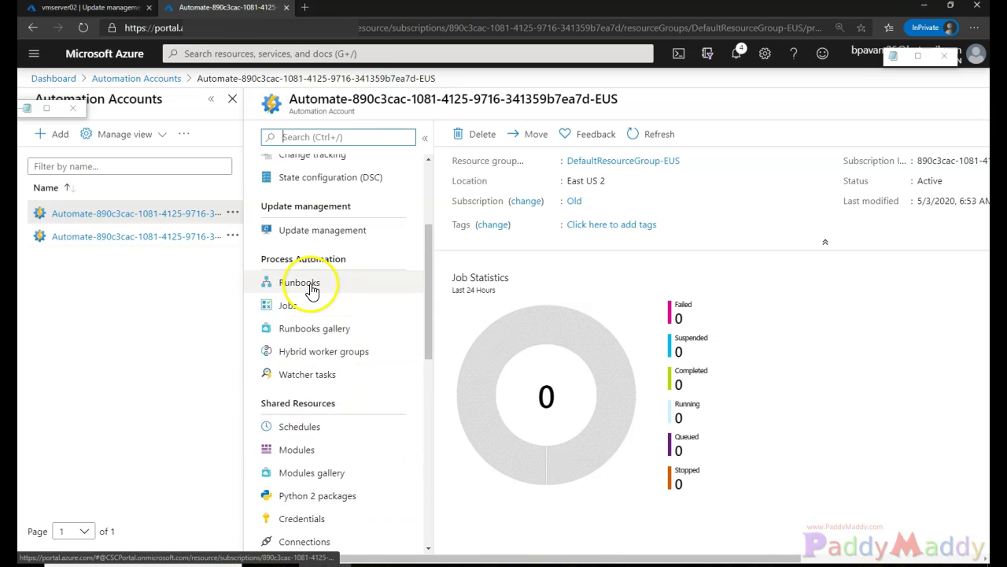
{"action": "scroll", "coordinate": [338, 397], "scroll_direction": "down", "scroll_amount": 3}
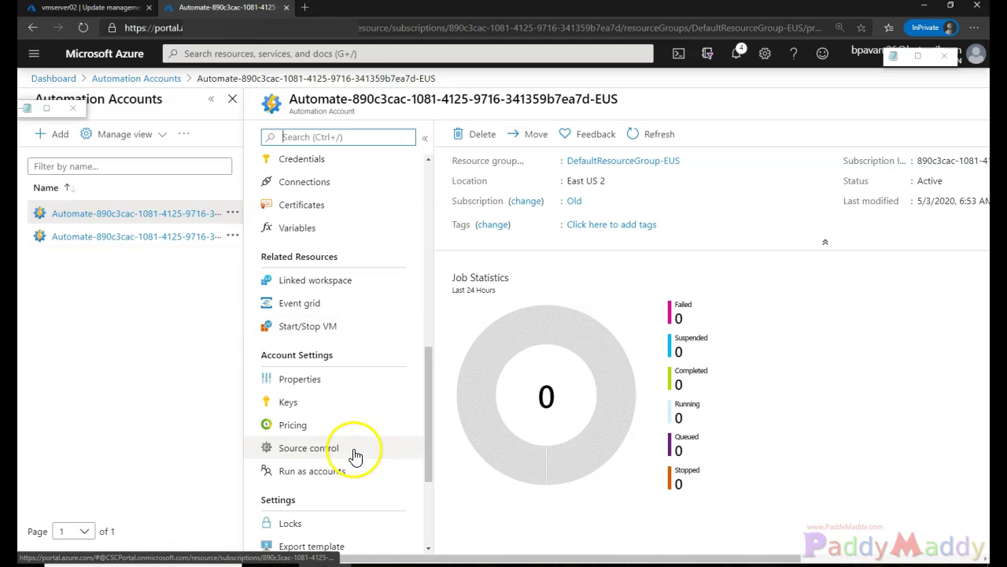
{"action": "scroll", "coordinate": [357, 460], "scroll_direction": "down", "scroll_amount": 3}
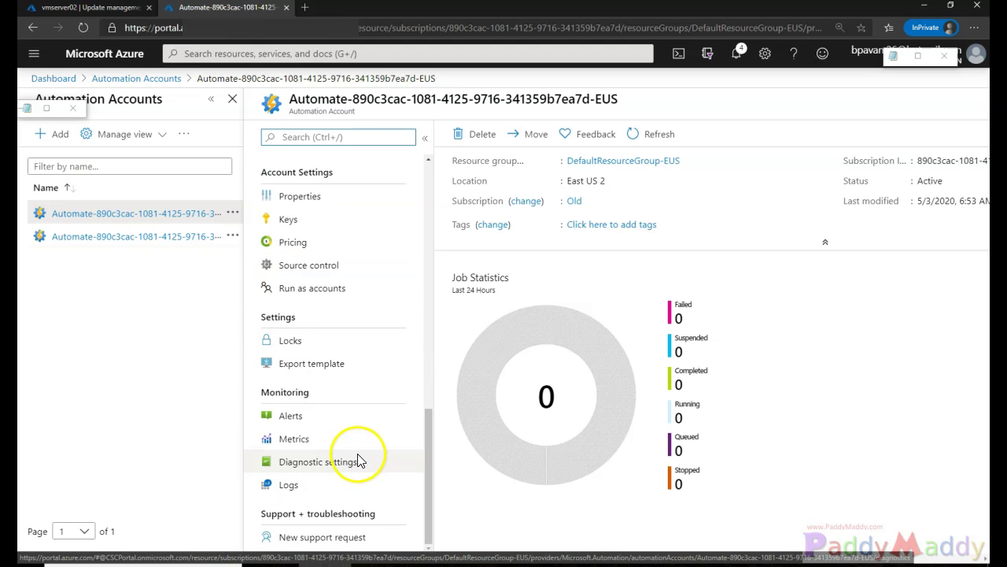
{"action": "scroll", "coordinate": [358, 460], "scroll_direction": "up", "scroll_amount": 7}
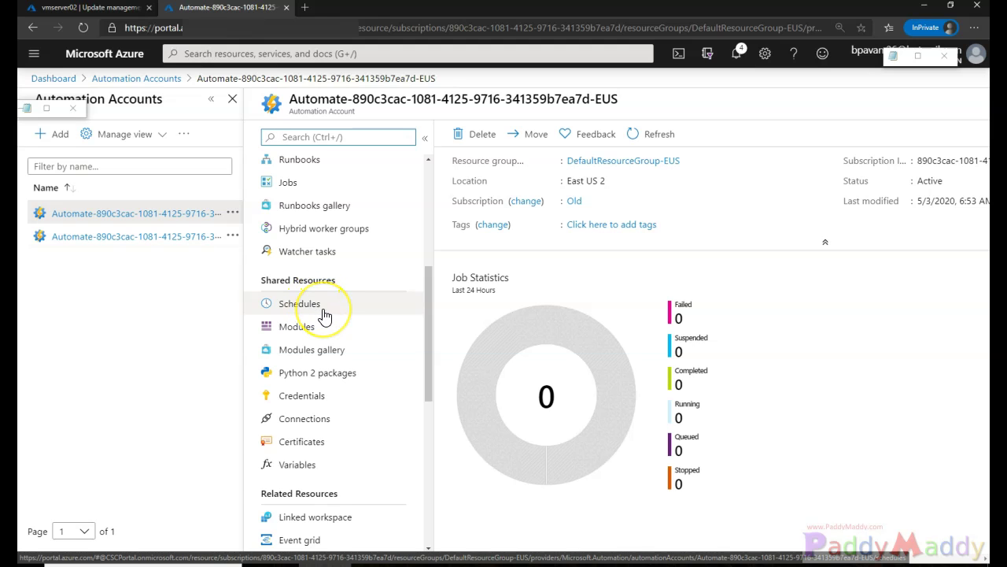
{"action": "scroll", "coordinate": [325, 314], "scroll_direction": "up", "scroll_amount": 4}
{"action": "left_click", "coordinate": [362, 339]}
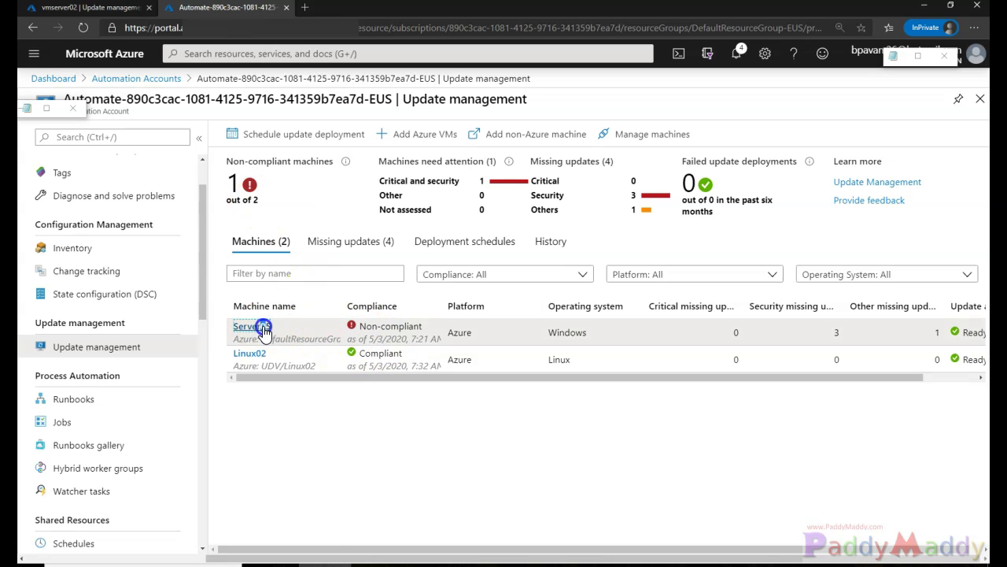
Step: Open the update log query for Server05, review the titles of its needed updates, and return to Update management
{"action": "left_click", "coordinate": [262, 327]}
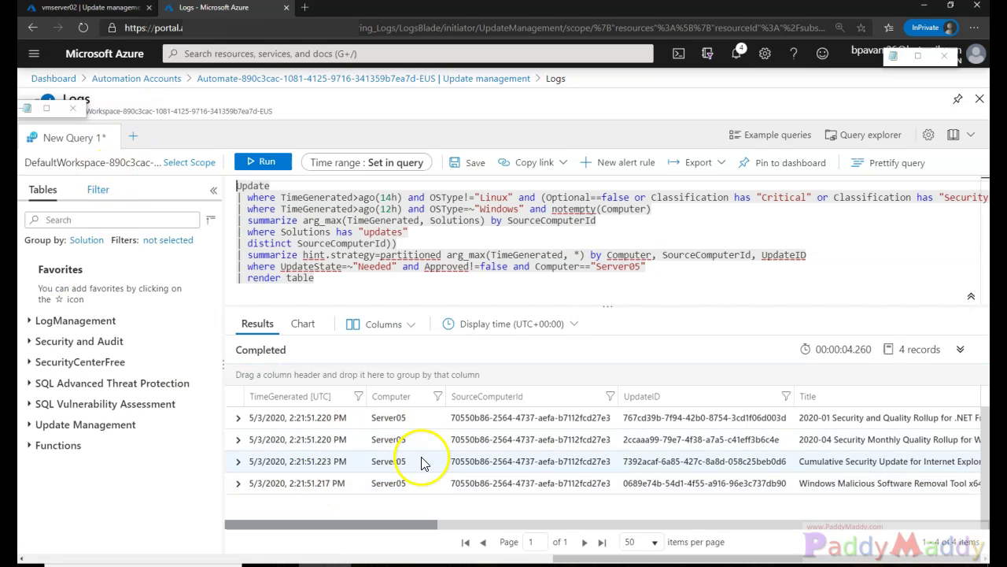
{"action": "left_click", "coordinate": [835, 464]}
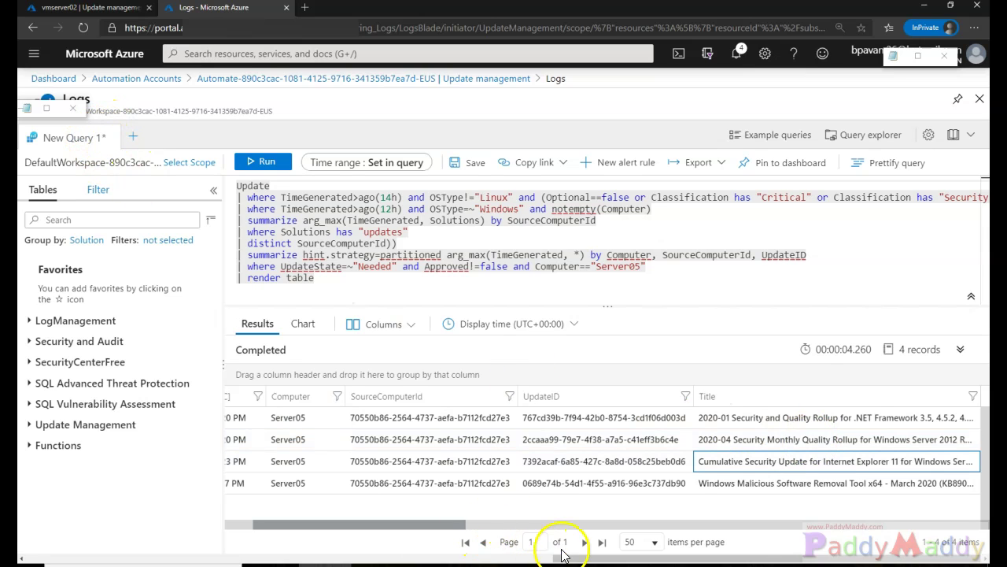
{"action": "left_click_drag", "start_coordinate": [558, 557], "coordinate": [128, 517]}
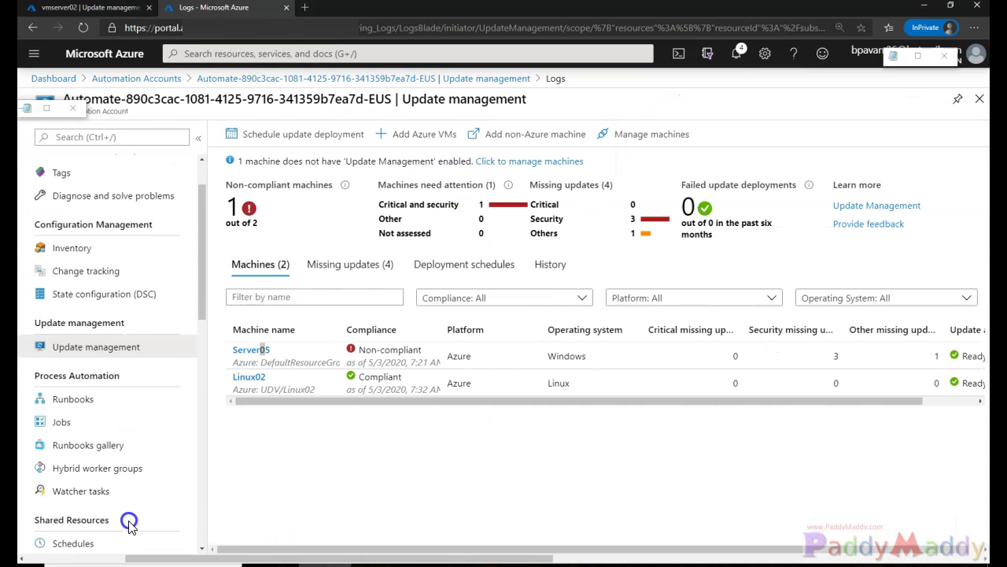
Step: Show the account's missing updates and widen the Update name column to read the full Windows update titles
{"action": "left_click", "coordinate": [330, 267]}
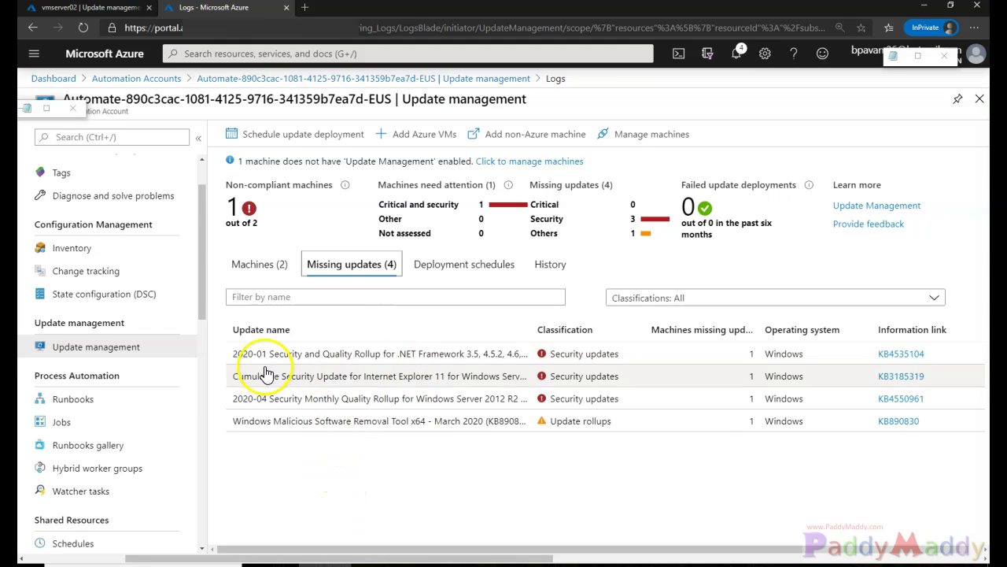
{"action": "left_click_drag", "start_coordinate": [268, 353], "coordinate": [472, 353]}
{"action": "left_click", "coordinate": [355, 481]}
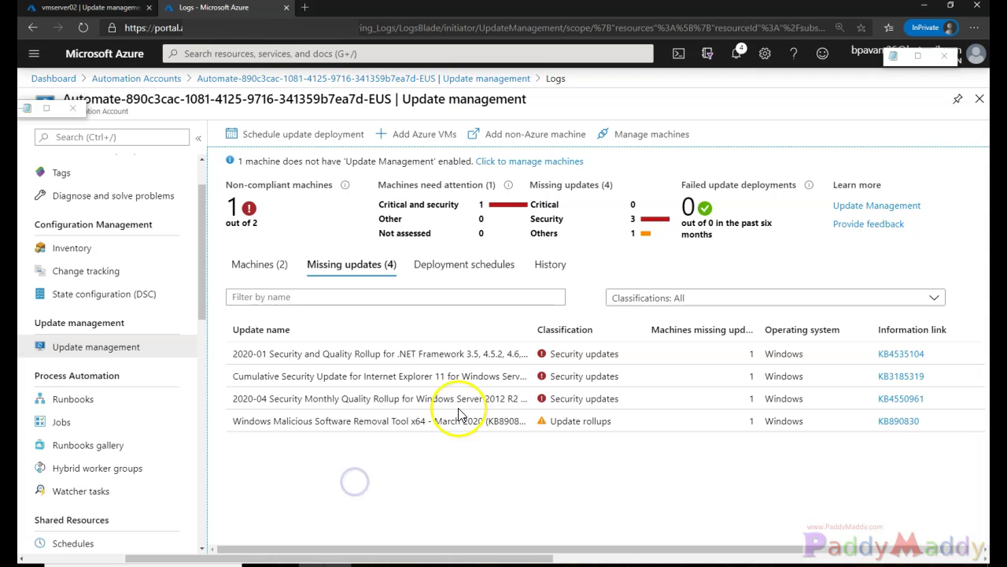
{"action": "left_click", "coordinate": [406, 430]}
{"action": "left_click_drag", "start_coordinate": [406, 430], "coordinate": [516, 433]}
{"action": "left_click", "coordinate": [531, 475]}
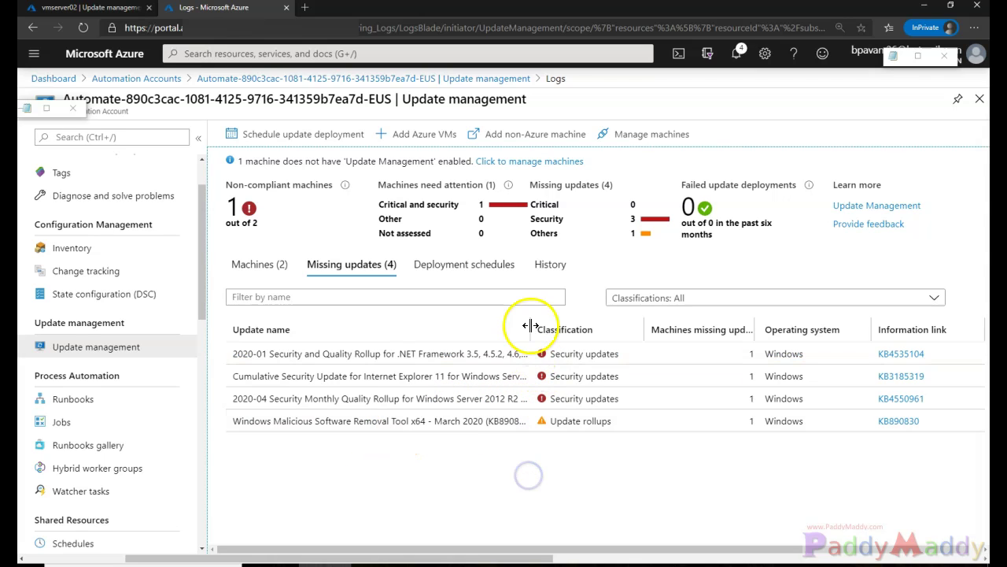
{"action": "left_click_drag", "start_coordinate": [629, 351], "coordinate": [630, 353]}
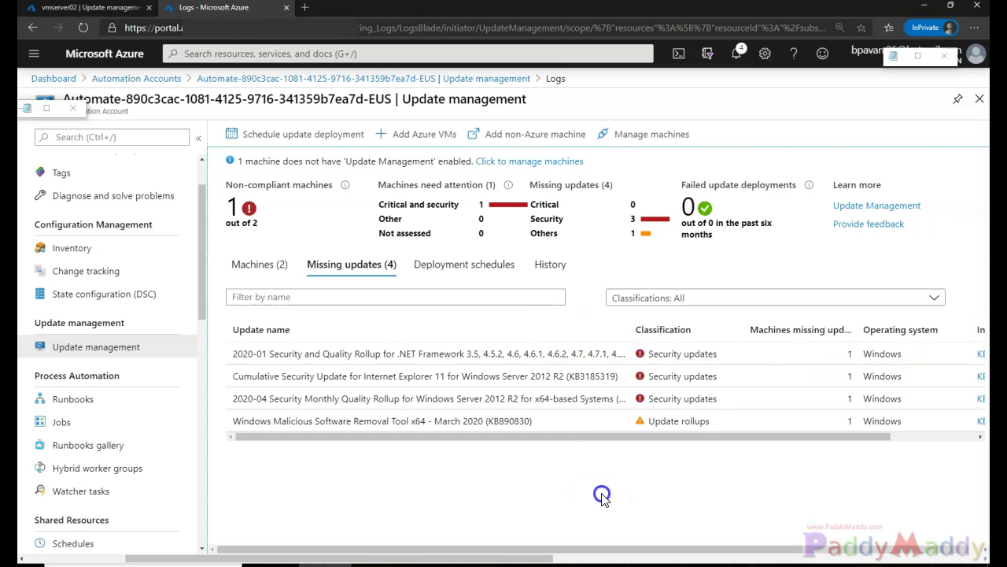
{"action": "left_click_drag", "start_coordinate": [454, 403], "coordinate": [524, 403]}
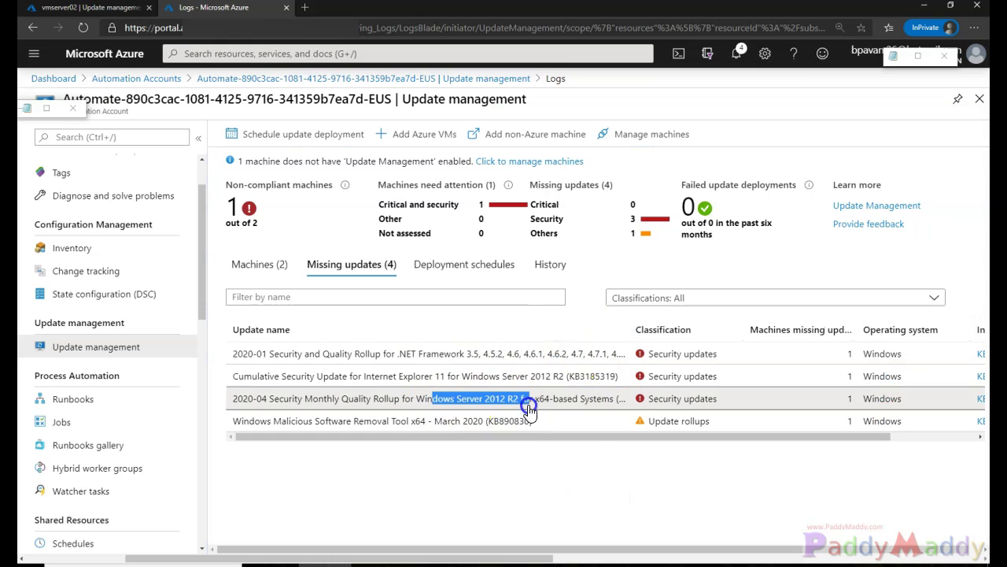
{"action": "left_click", "coordinate": [534, 521]}
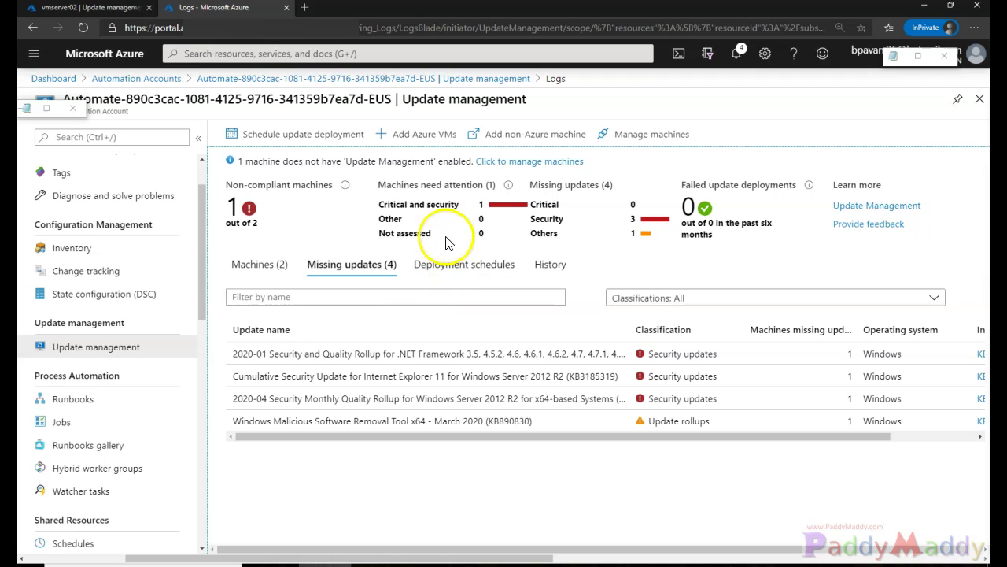
Step: Start a Windows update deployment named Deployment - Updates 2012 Servers and add an Azure group covering the Old subscription
{"action": "left_click", "coordinate": [309, 132]}
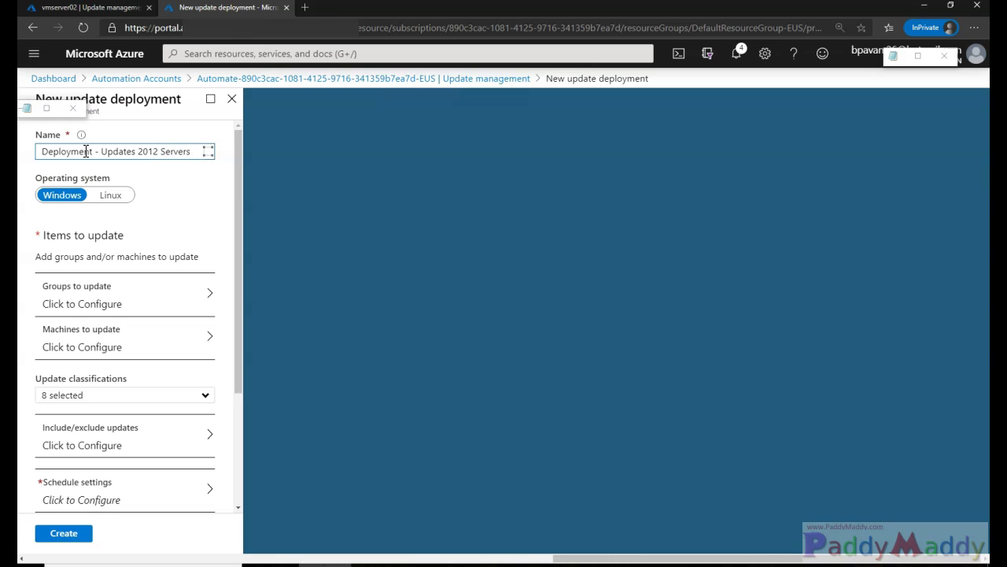
{"action": "left_click", "coordinate": [86, 295]}
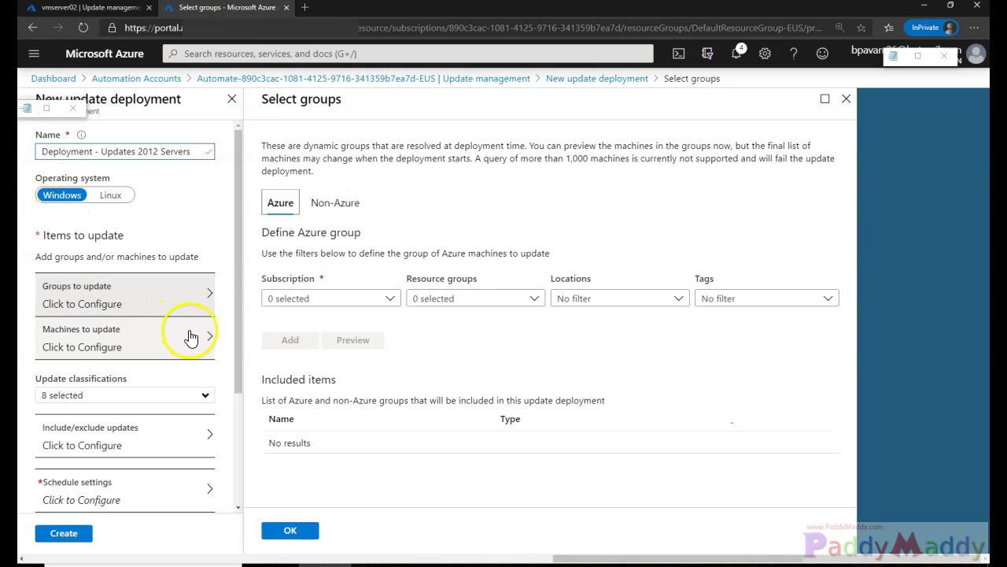
{"action": "left_click", "coordinate": [358, 306]}
{"action": "left_click", "coordinate": [272, 369]}
{"action": "left_click", "coordinate": [451, 298]}
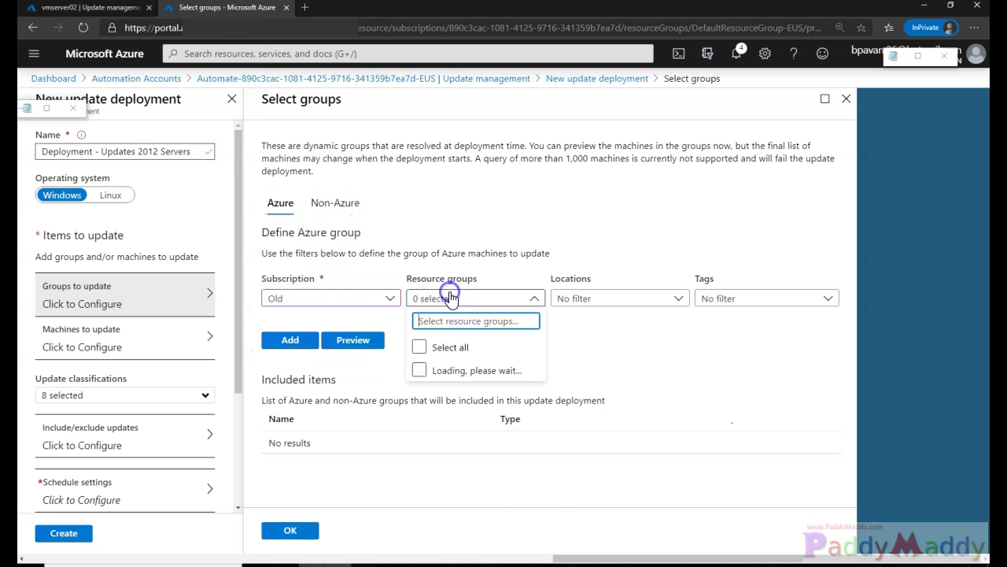
{"action": "left_click", "coordinate": [289, 340]}
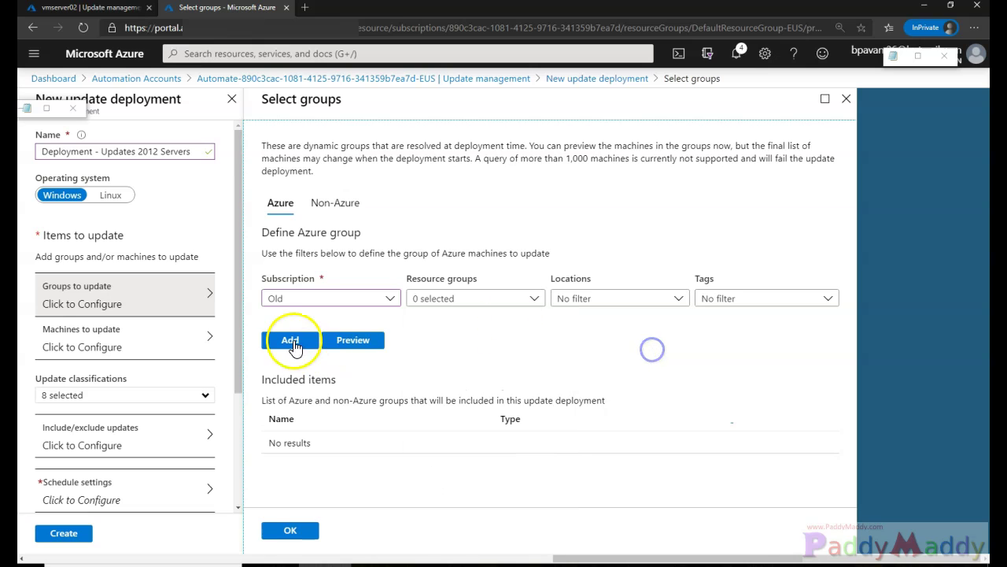
{"action": "left_click", "coordinate": [293, 531]}
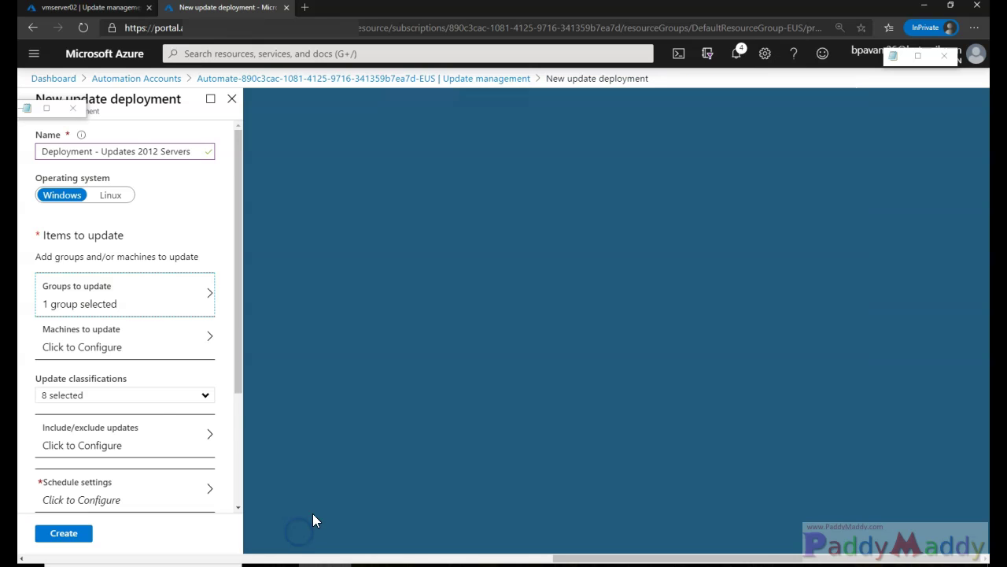
Step: Add Server05 to the deployment's machines to update, using the Machines type
{"action": "left_click", "coordinate": [108, 347]}
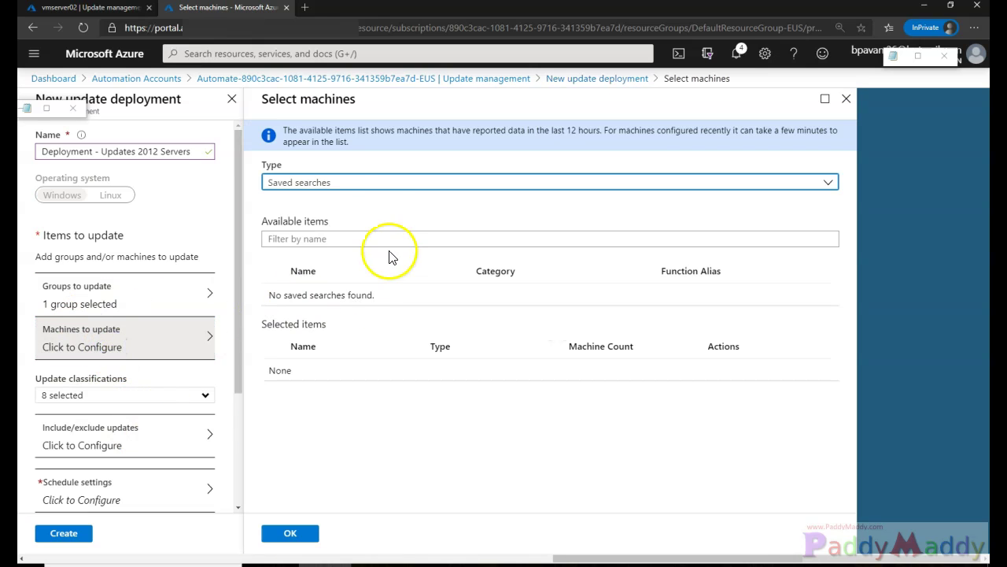
{"action": "left_click", "coordinate": [360, 186]}
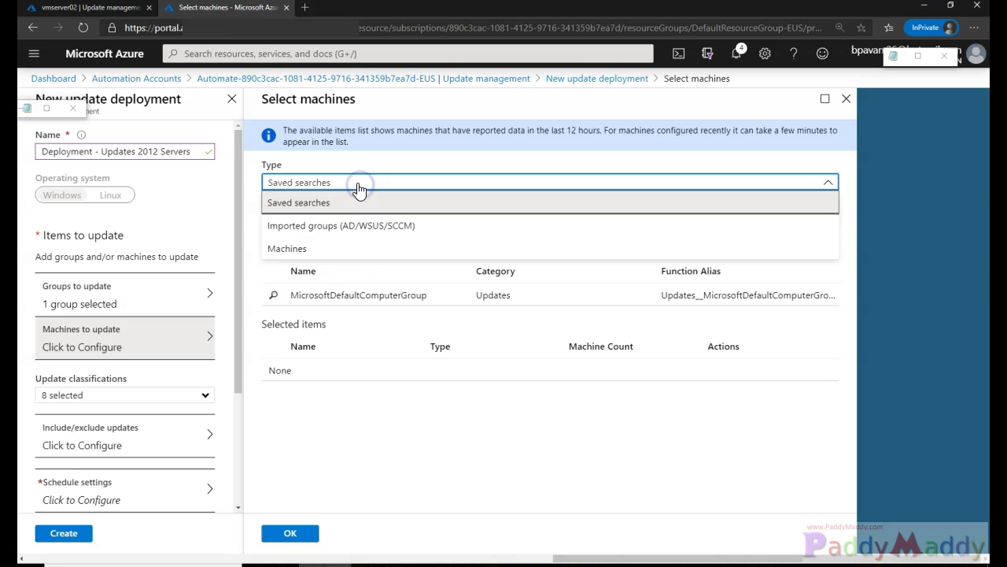
{"action": "left_click", "coordinate": [336, 251]}
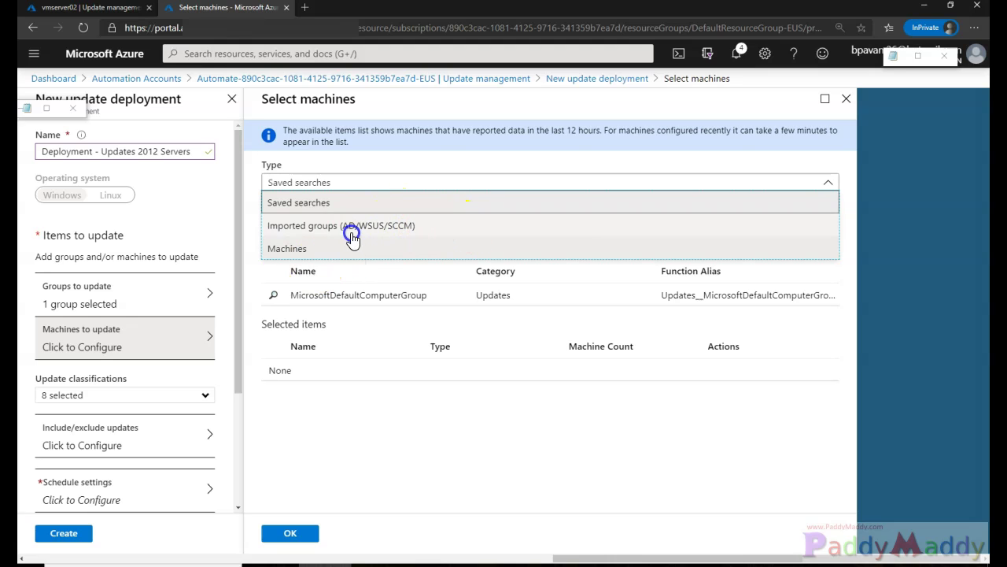
{"action": "left_click", "coordinate": [614, 247]}
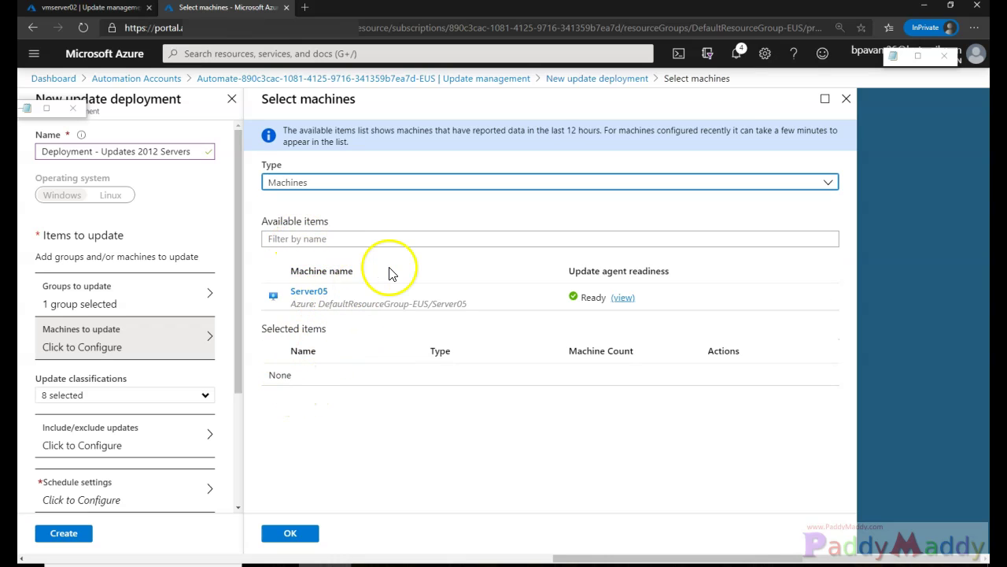
{"action": "left_click", "coordinate": [307, 293]}
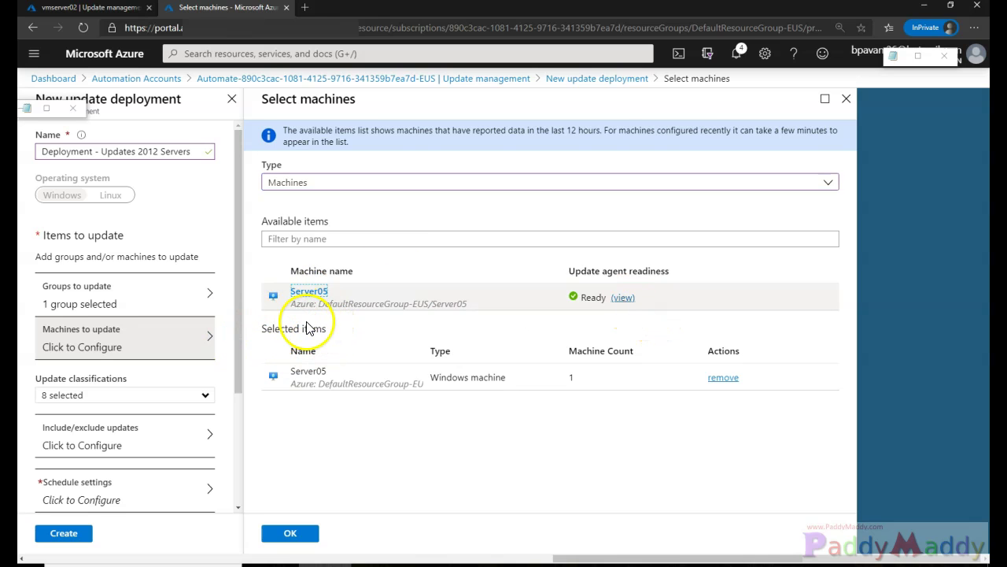
{"action": "left_click", "coordinate": [291, 534]}
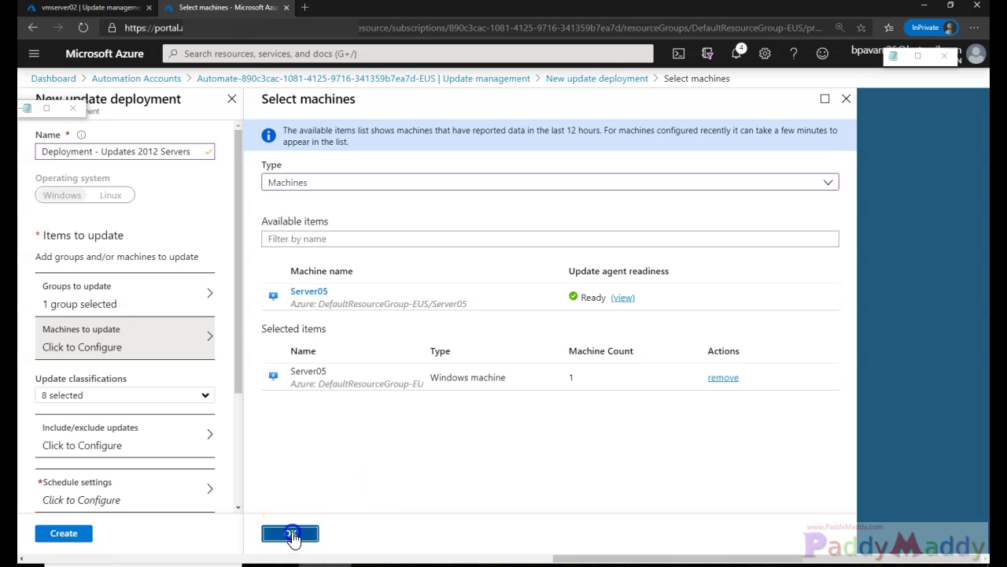
Step: Review the update classifications and include/exclude options, and schedule the deployment once for 05/03/2020 at 8:15 AM Pacific Time
{"action": "left_click", "coordinate": [115, 398]}
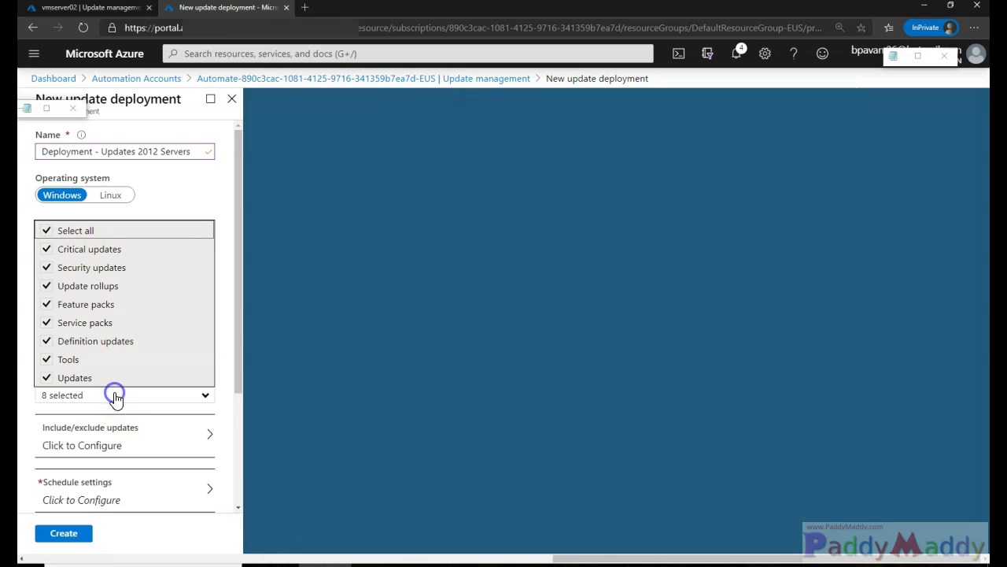
{"action": "left_click", "coordinate": [115, 394]}
{"action": "left_click", "coordinate": [130, 444]}
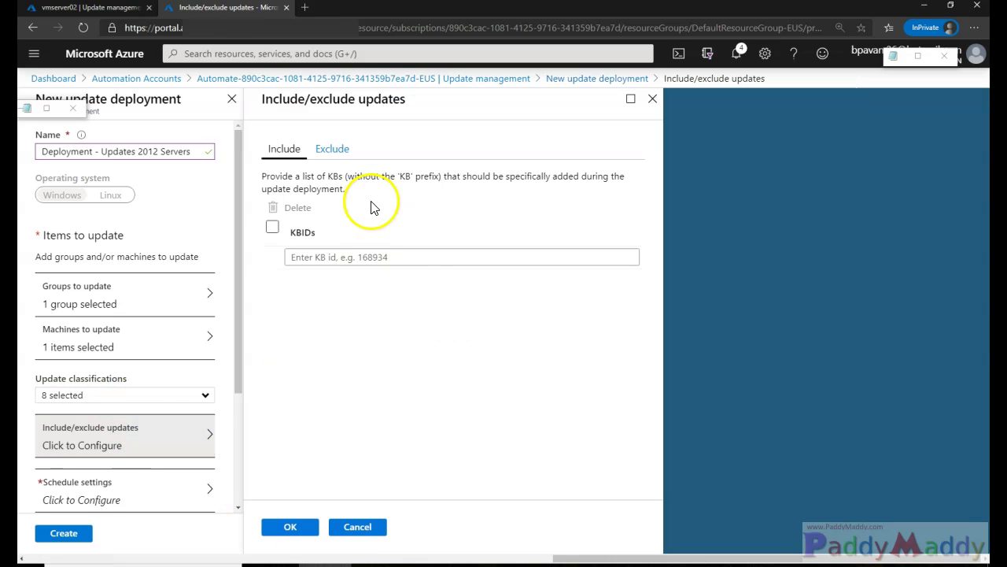
{"action": "left_click", "coordinate": [128, 492]}
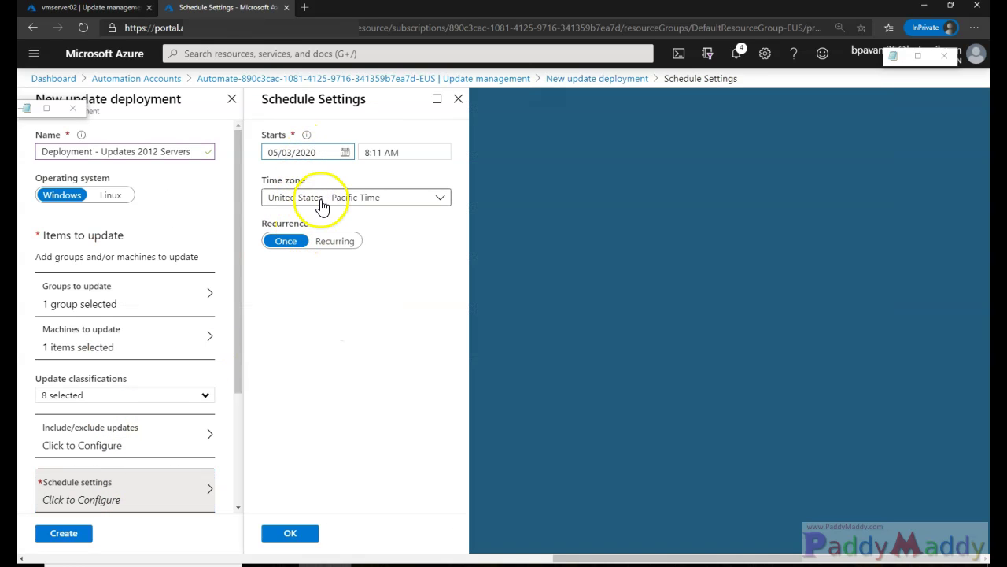
{"action": "left_click", "coordinate": [380, 152]}
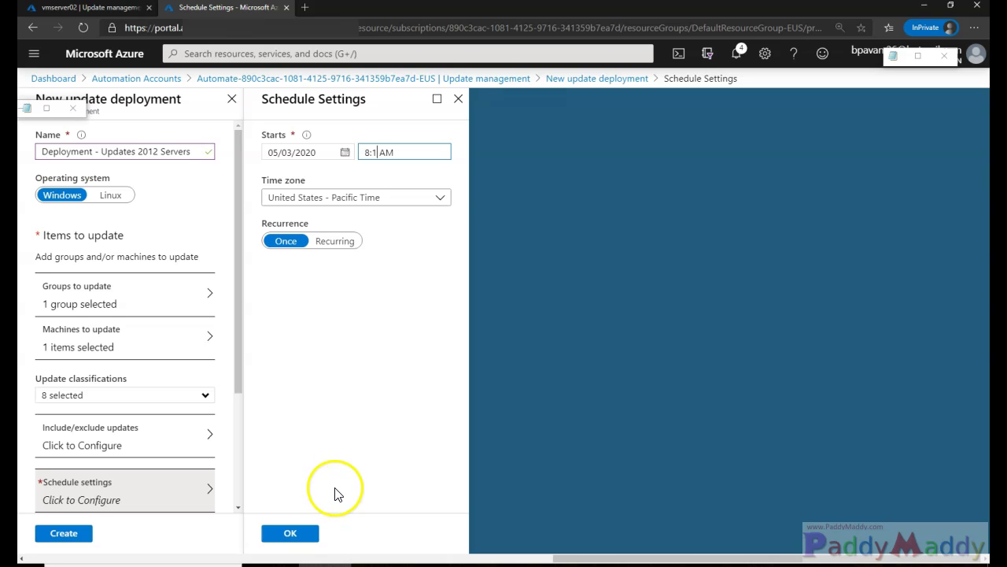
{"action": "left_click", "coordinate": [277, 539]}
Step: Check the schedule and pre/post-script settings, keep the Reboot if required option, and create the update deployment
{"action": "left_click", "coordinate": [64, 535]}
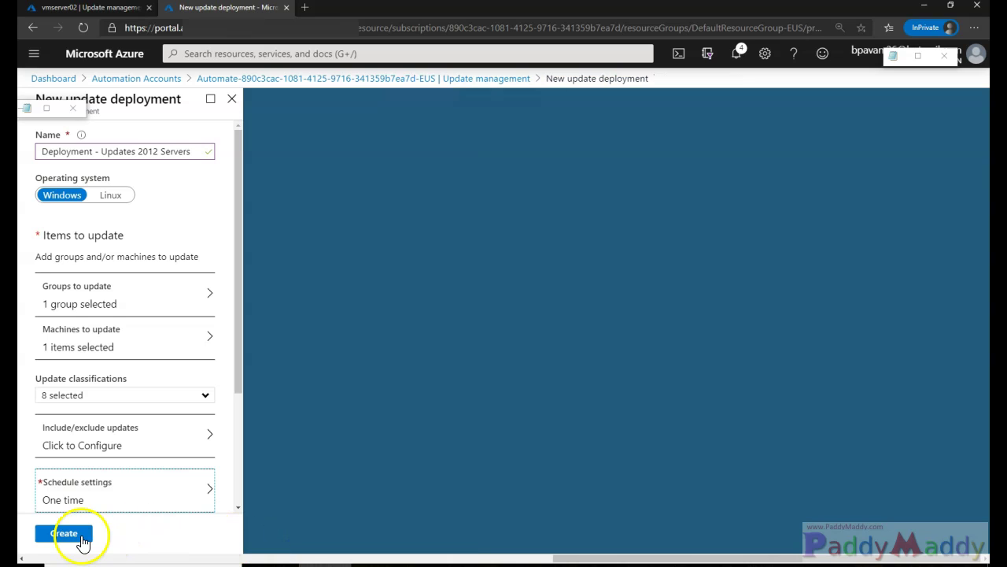
{"action": "scroll", "coordinate": [161, 468], "scroll_direction": "down", "scroll_amount": 2}
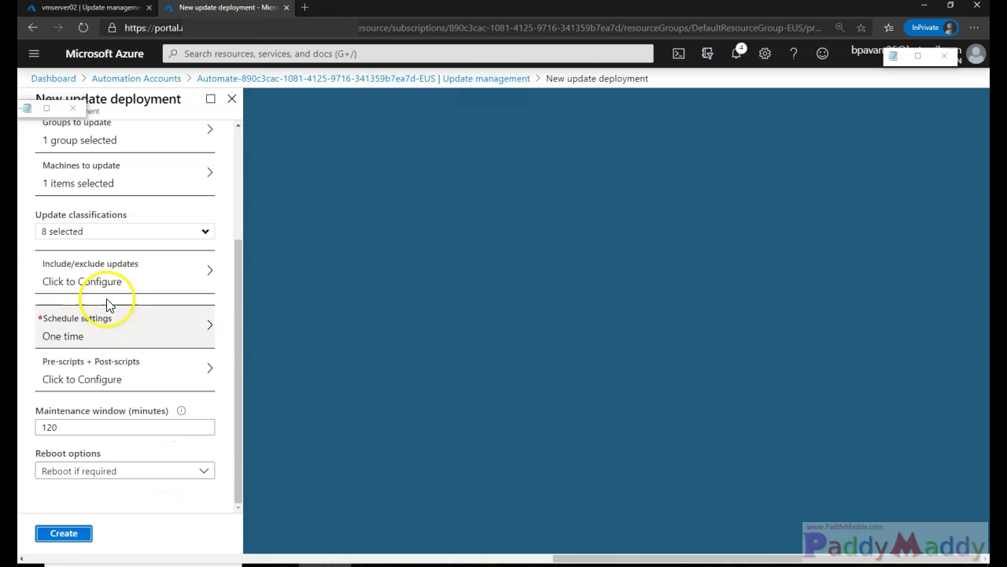
{"action": "left_click", "coordinate": [79, 330]}
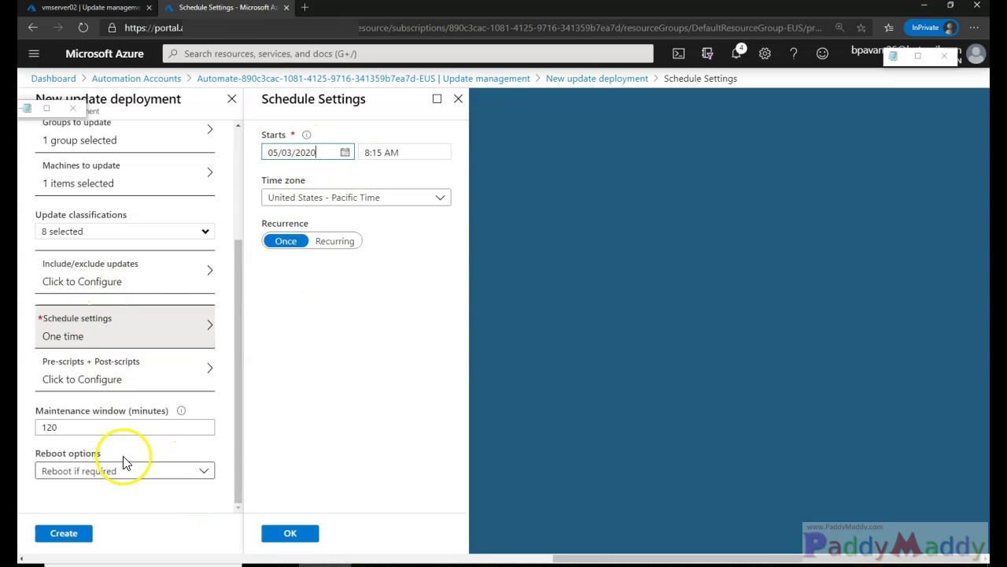
{"action": "left_click", "coordinate": [93, 367]}
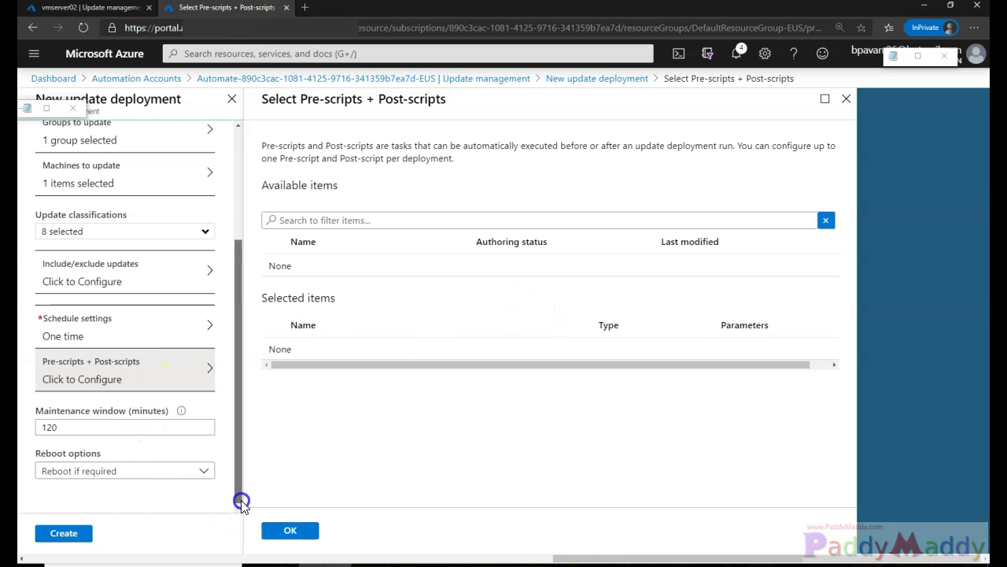
{"action": "left_click", "coordinate": [155, 473]}
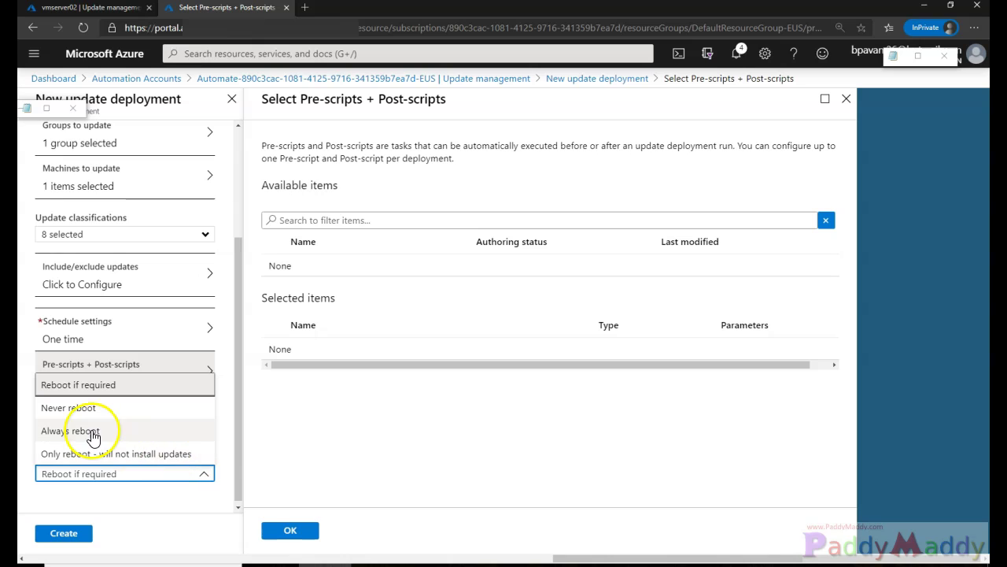
{"action": "left_click", "coordinate": [91, 434]}
{"action": "left_click", "coordinate": [83, 384]}
{"action": "left_click", "coordinate": [56, 535]}
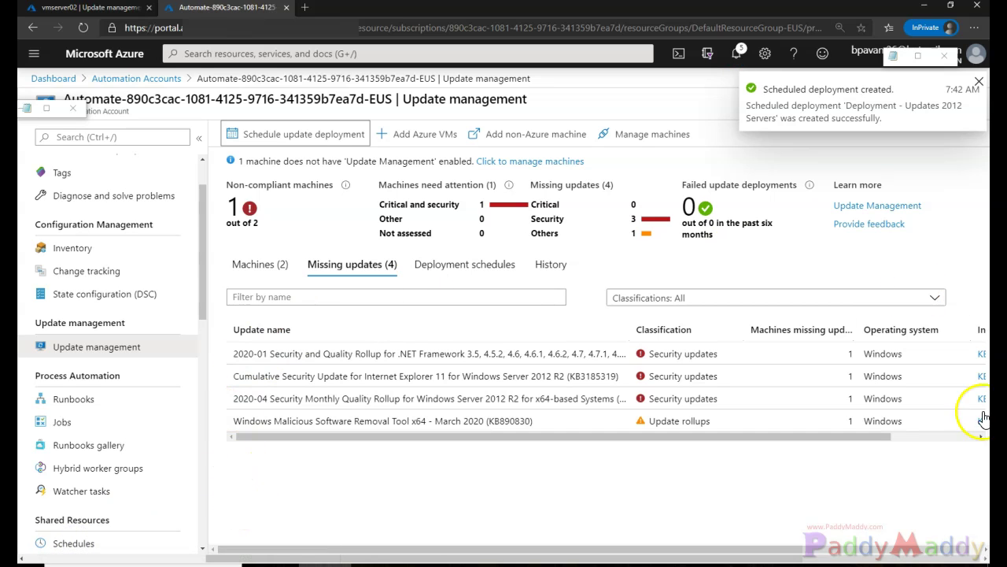
Step: Show the deployment schedules and check the scope of the 2012 servers deployment
{"action": "left_click_drag", "start_coordinate": [823, 90], "coordinate": [461, 168]}
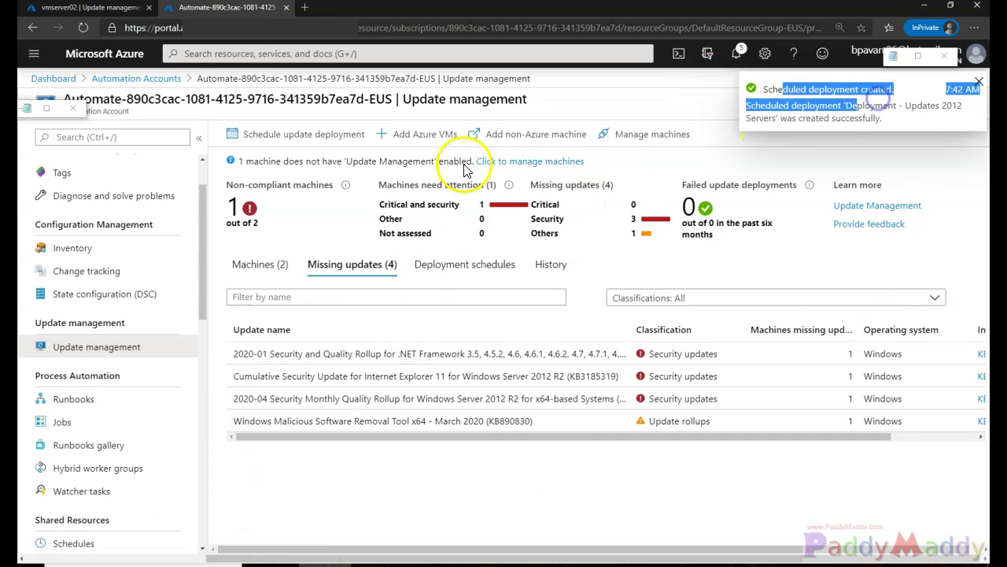
{"action": "left_click", "coordinate": [474, 271]}
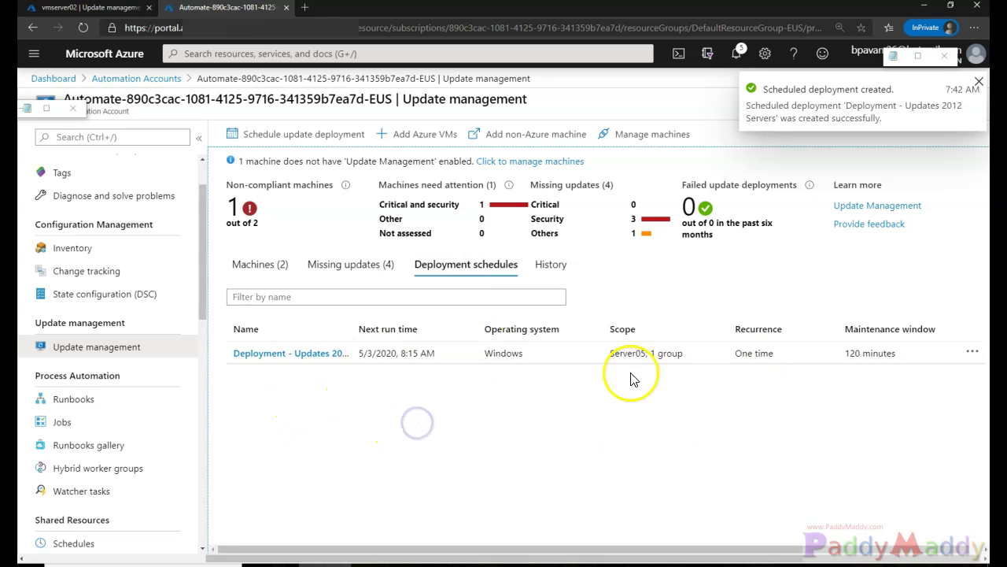
{"action": "left_click_drag", "start_coordinate": [607, 354], "coordinate": [654, 354]}
{"action": "left_click", "coordinate": [793, 469]}
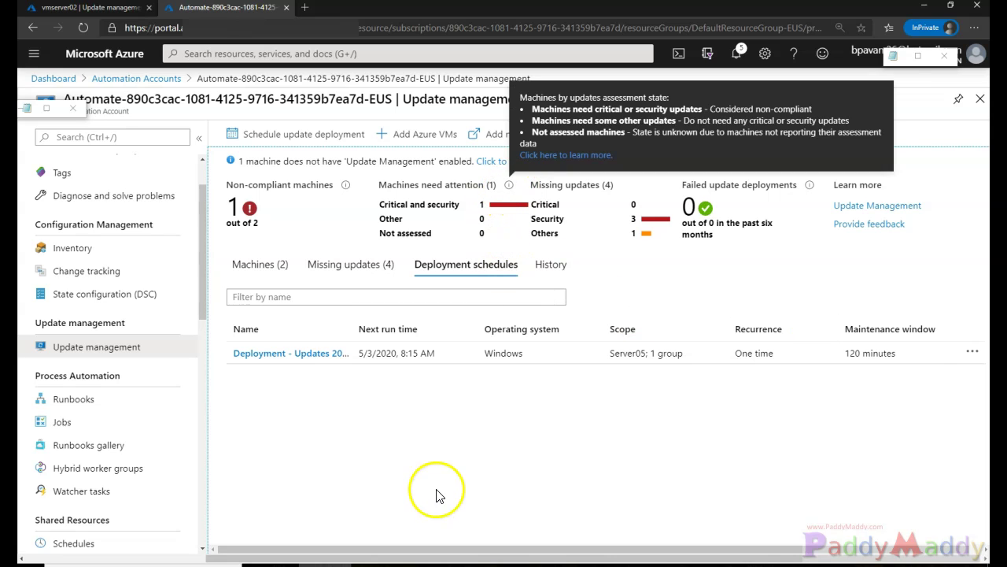
{"action": "left_click", "coordinate": [458, 439]}
Step: Open the West US 2 automation account and review its job statistics for the last 24 hours
{"action": "left_click", "coordinate": [130, 79]}
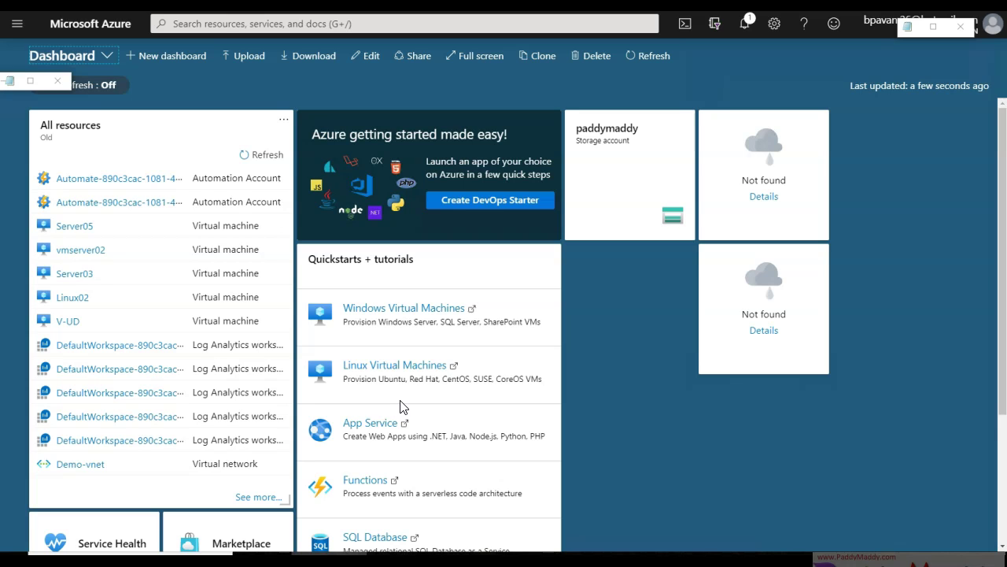
{"action": "left_click", "coordinate": [98, 201]}
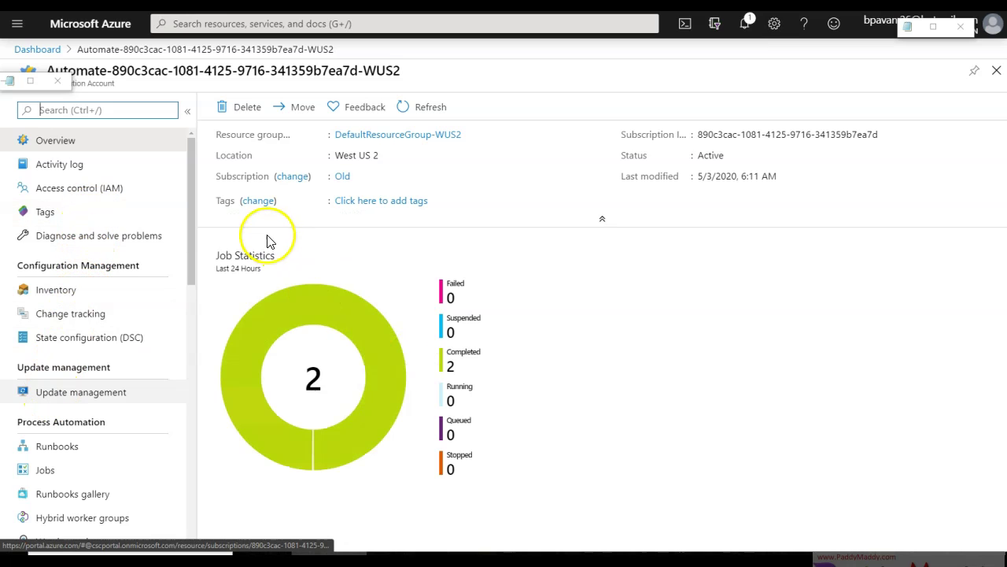
{"action": "left_click_drag", "start_coordinate": [284, 237], "coordinate": [271, 236]}
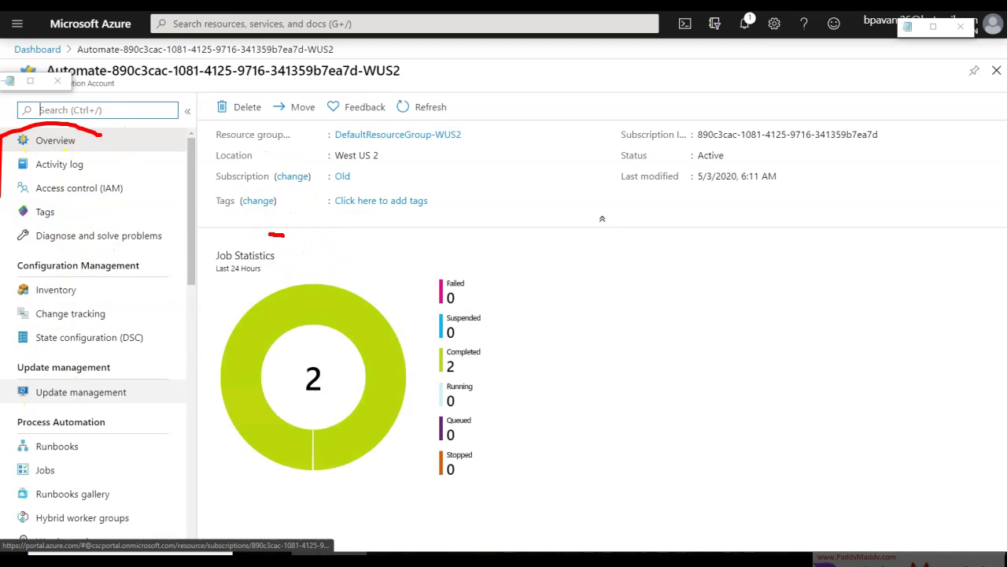
{"action": "left_click_drag", "start_coordinate": [100, 135], "coordinate": [57, 134]}
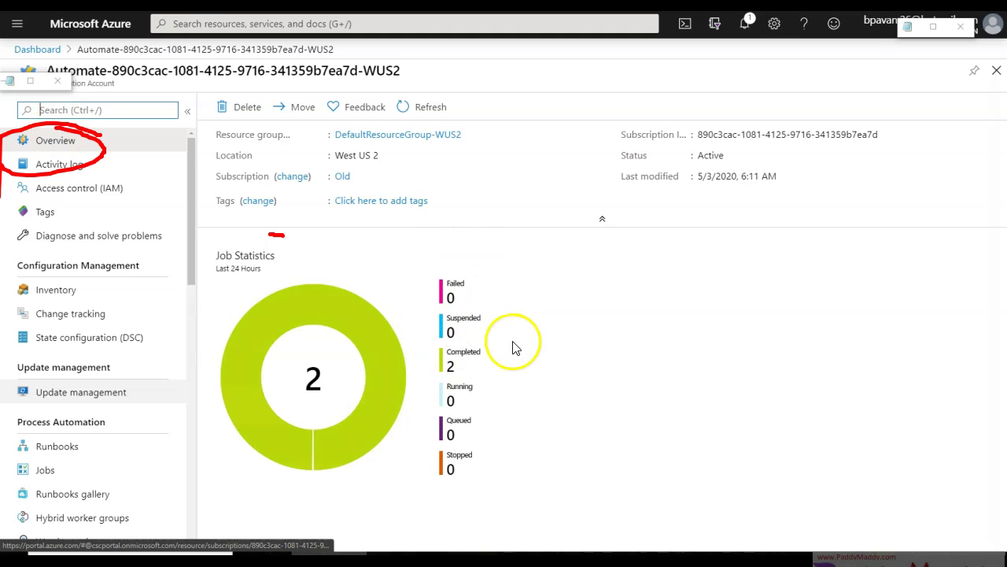
{"action": "left_click_drag", "start_coordinate": [488, 357], "coordinate": [572, 314]}
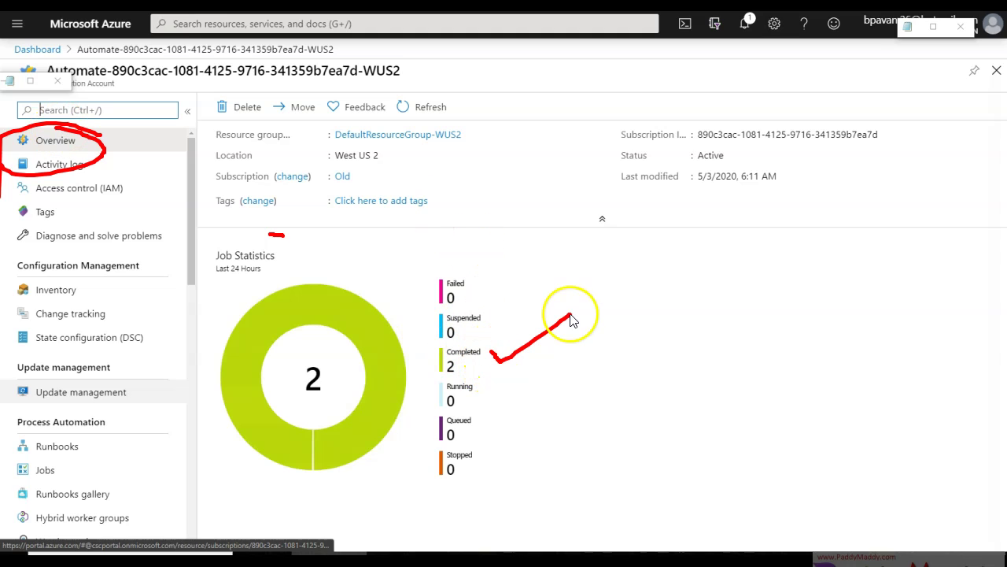
{"action": "mouse_move", "coordinate": [432, 371]}
{"action": "left_mouse_down"}
{"action": "mouse_move", "coordinate": [427, 362]}
{"action": "mouse_move", "coordinate": [447, 358]}
{"action": "left_mouse_up"}
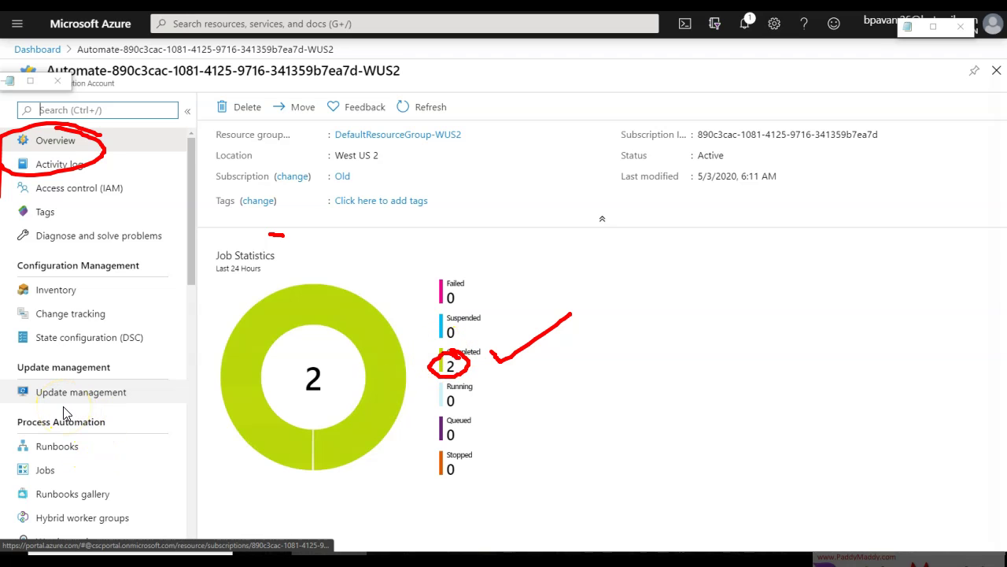
{"action": "key", "text": "Escape"}
{"action": "mouse_move", "coordinate": [298, 293]}
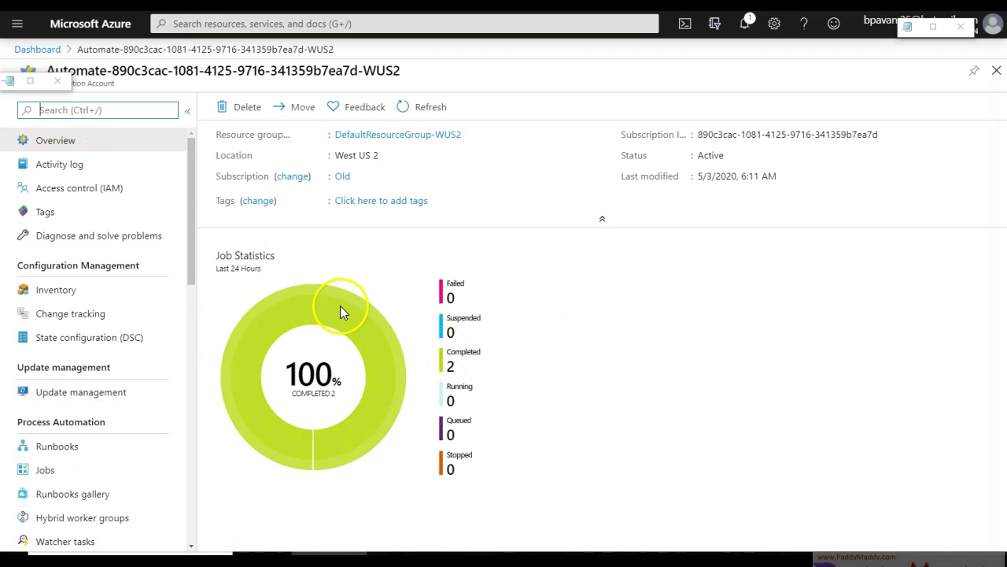
{"action": "left_click", "coordinate": [487, 362]}
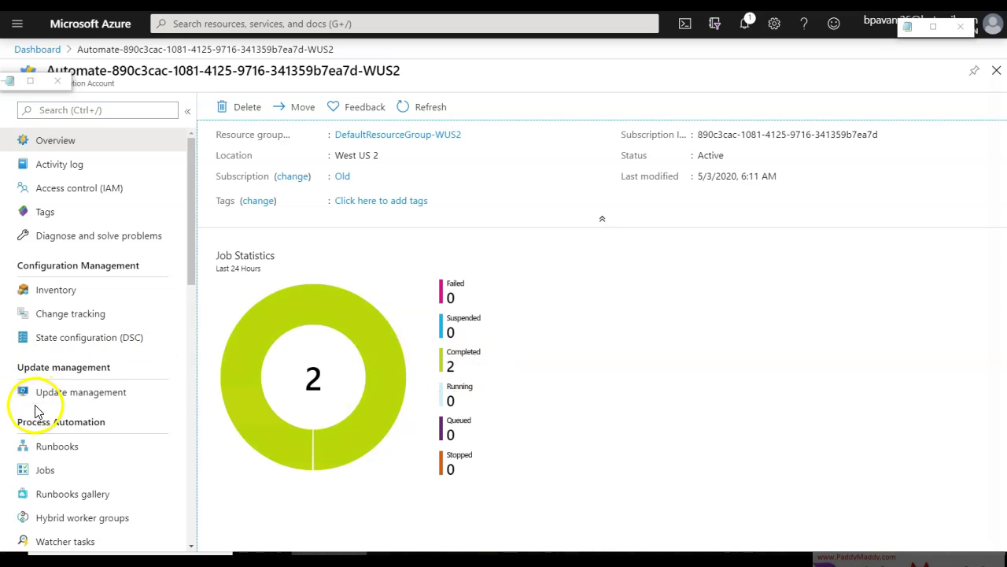
Step: In the West US 2 account's Update management, check vmserver02's update log query and the missing updates
{"action": "left_click", "coordinate": [50, 396]}
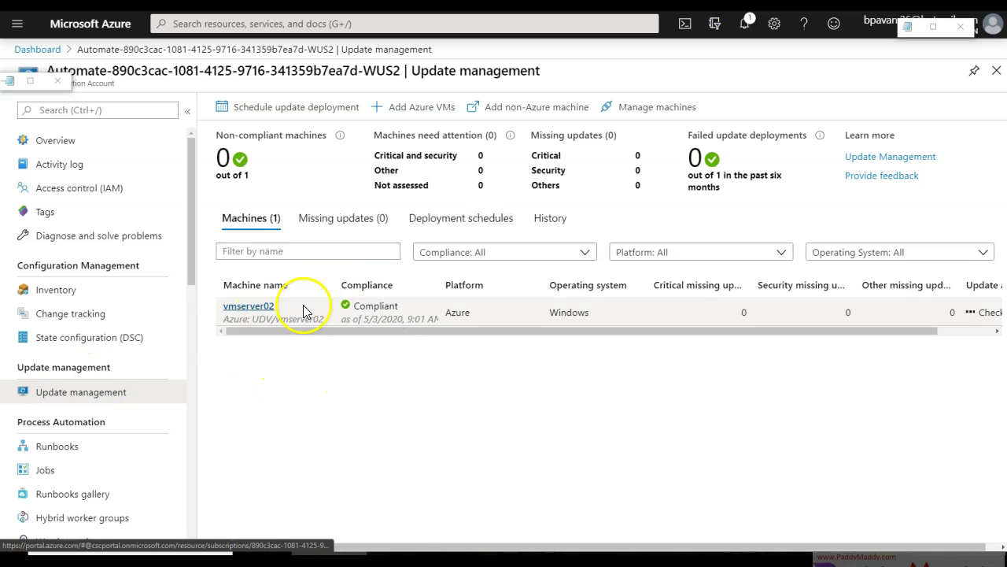
{"action": "left_click", "coordinate": [256, 309]}
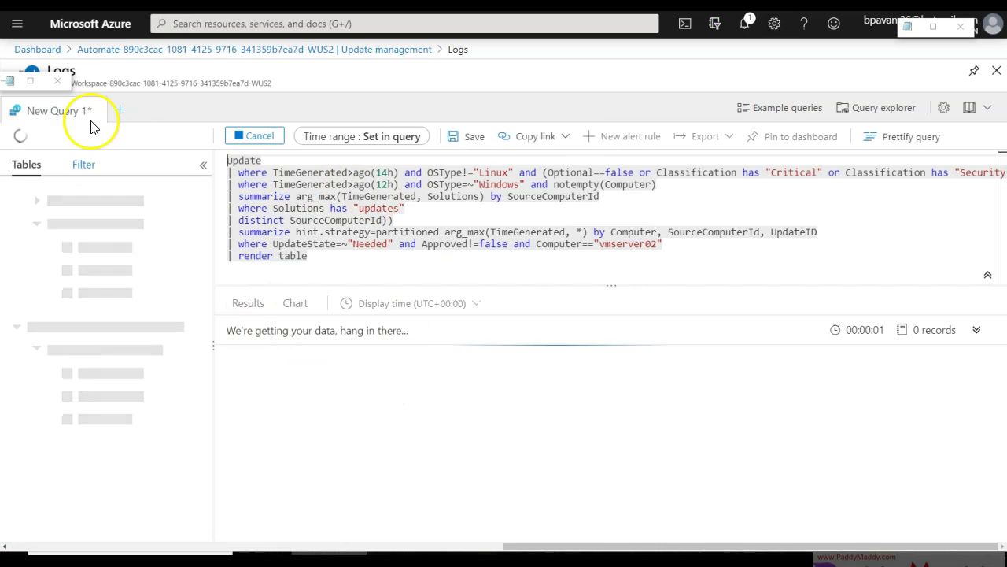
{"action": "left_click", "coordinate": [237, 52]}
{"action": "left_click", "coordinate": [333, 218]}
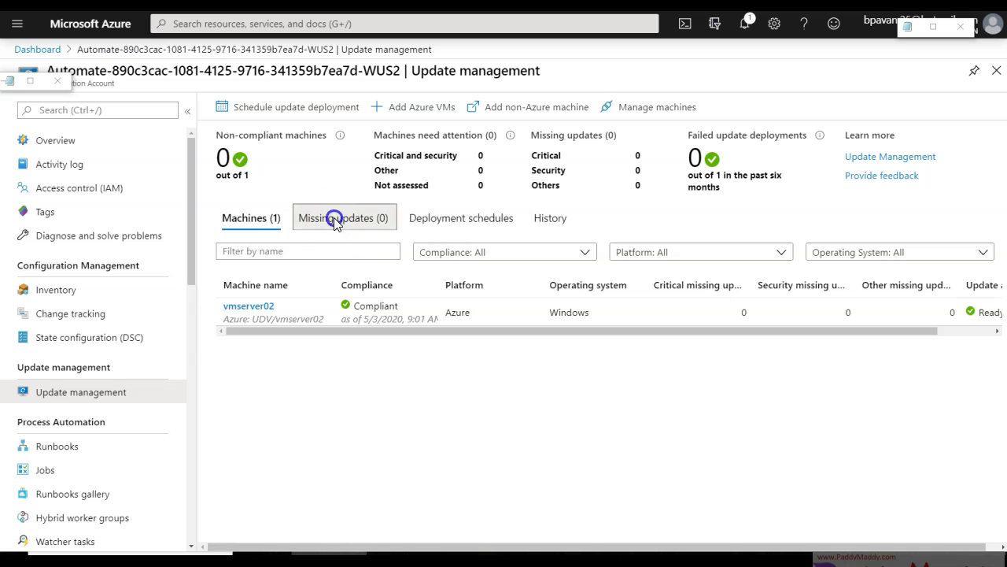
Step: Show the West US 2 account's deployment schedules and check the settings of the Monthly Updates deployment
{"action": "left_click", "coordinate": [436, 223]}
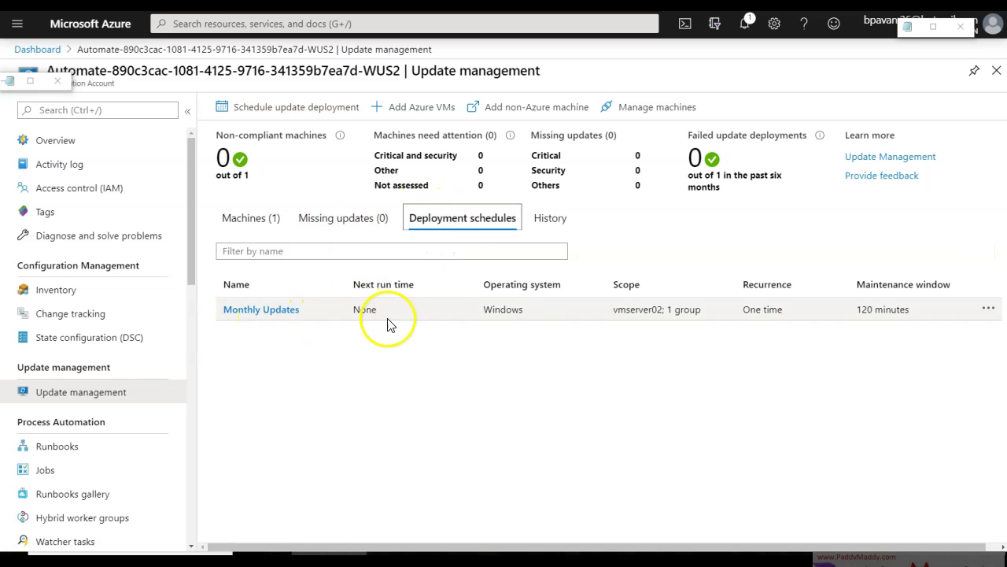
{"action": "left_click_drag", "start_coordinate": [635, 310], "coordinate": [811, 310]}
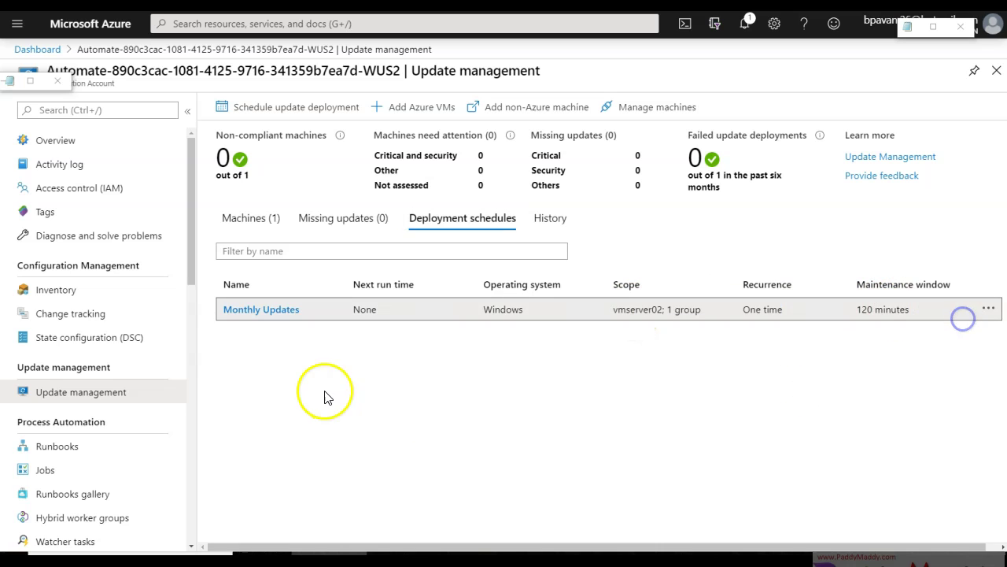
{"action": "left_click", "coordinate": [263, 312]}
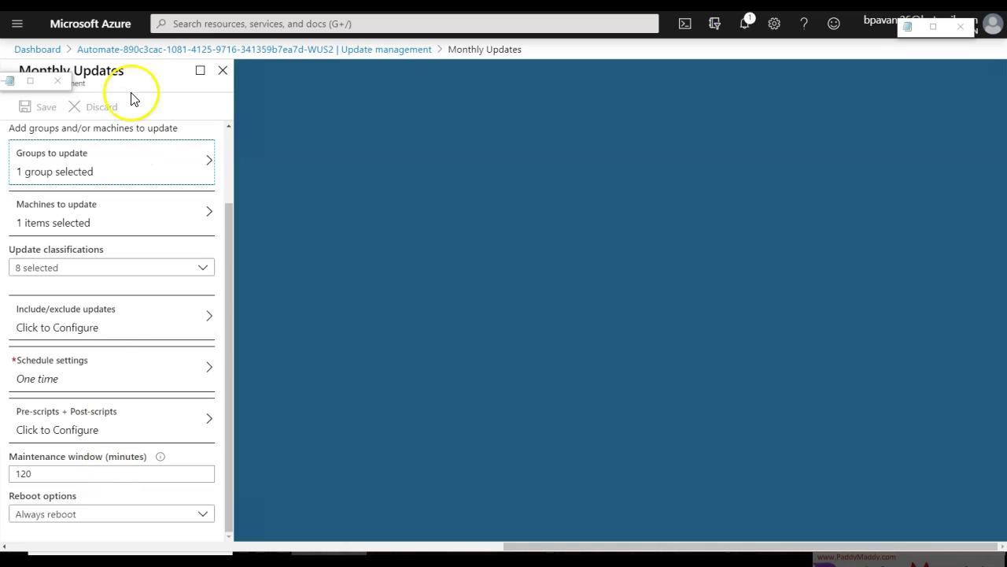
{"action": "left_click", "coordinate": [198, 49]}
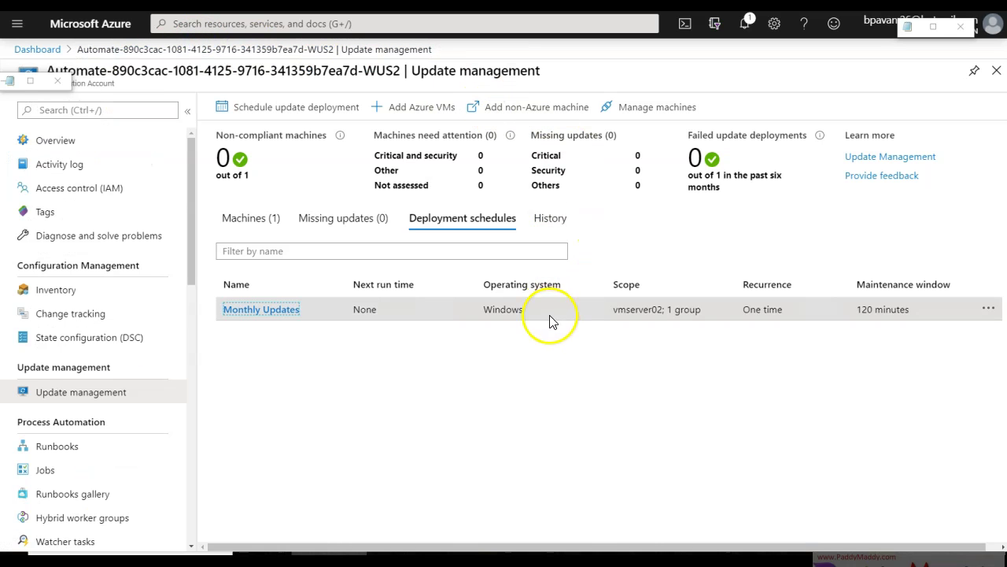
{"action": "left_click", "coordinate": [231, 382]}
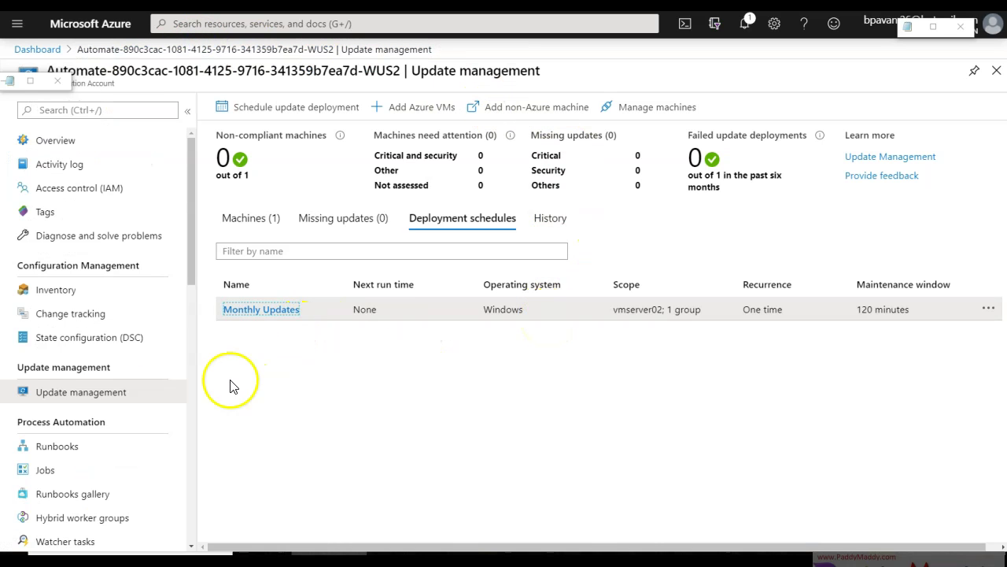
Step: Return to the dashboard and reopen the West US 2 automation account's Update management to check its machines
{"action": "left_click", "coordinate": [37, 49]}
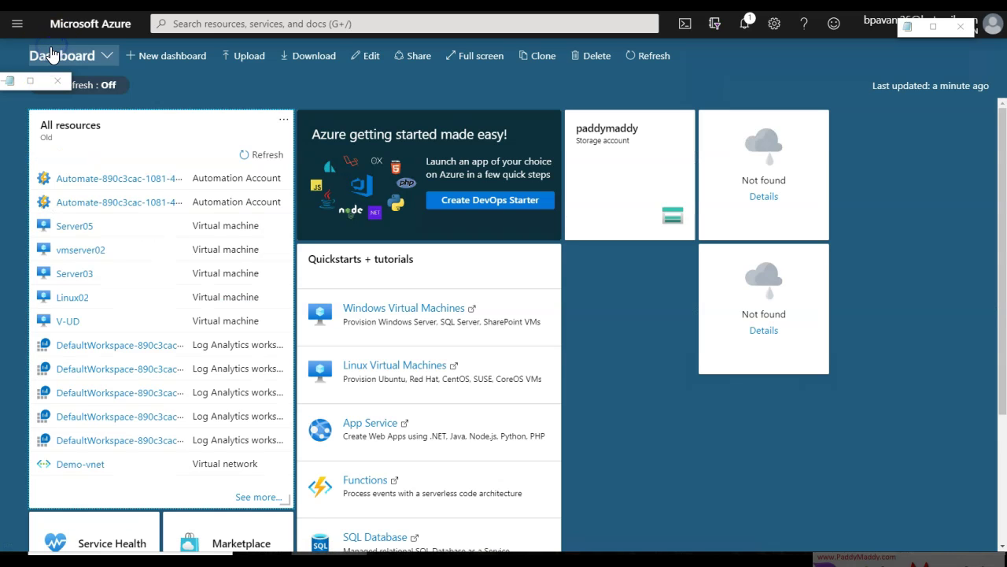
{"action": "left_click", "coordinate": [83, 179]}
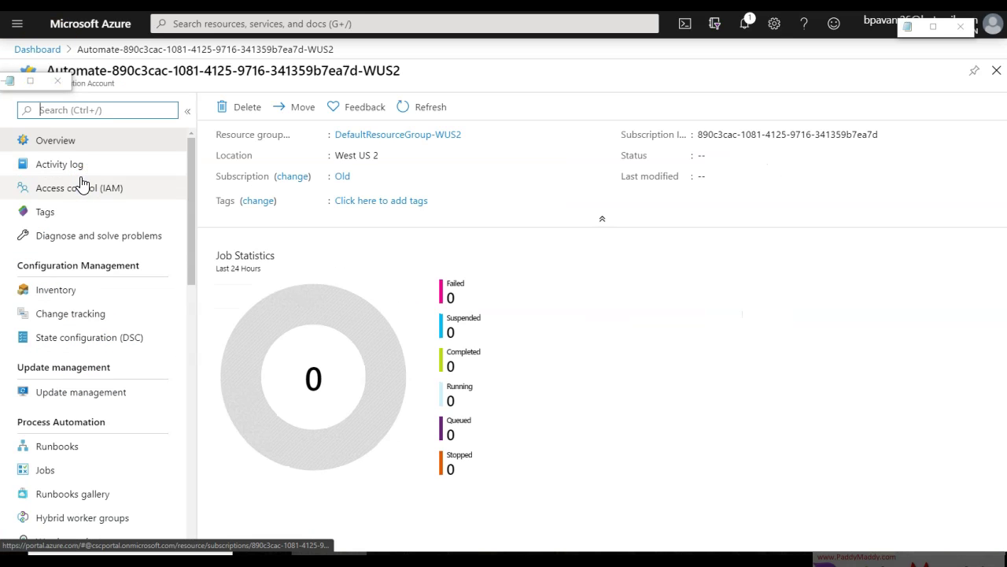
{"action": "left_click", "coordinate": [66, 395]}
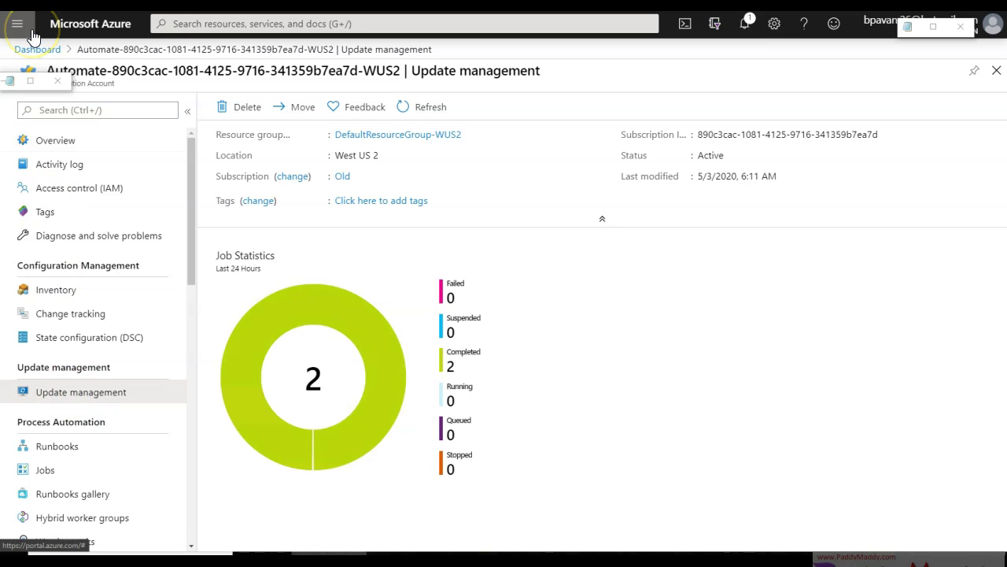
{"action": "left_click", "coordinate": [74, 400]}
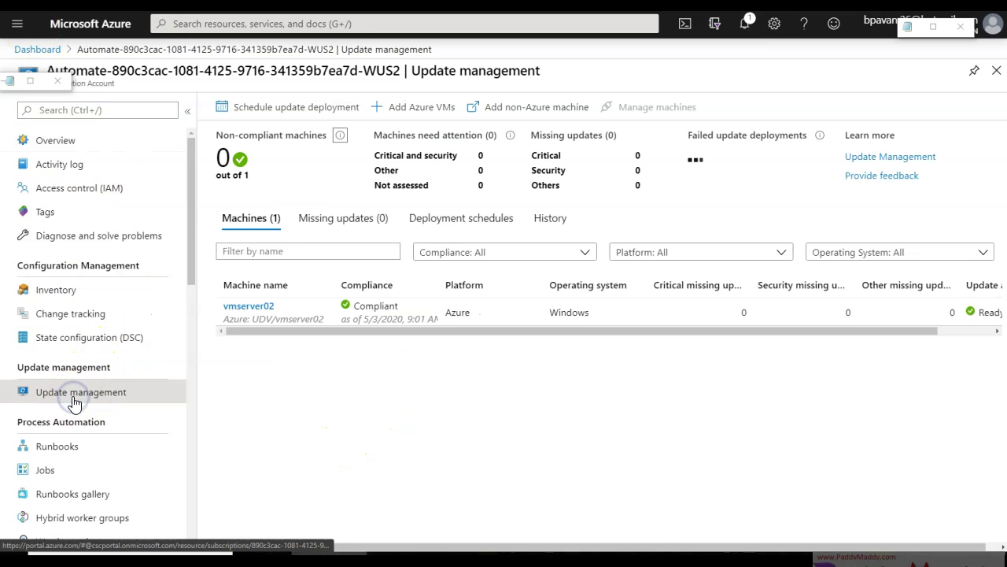
Step: In the East US 2 automation account's Update management, open the 2012 servers deployment run from the history and check its results
{"action": "left_click", "coordinate": [33, 49]}
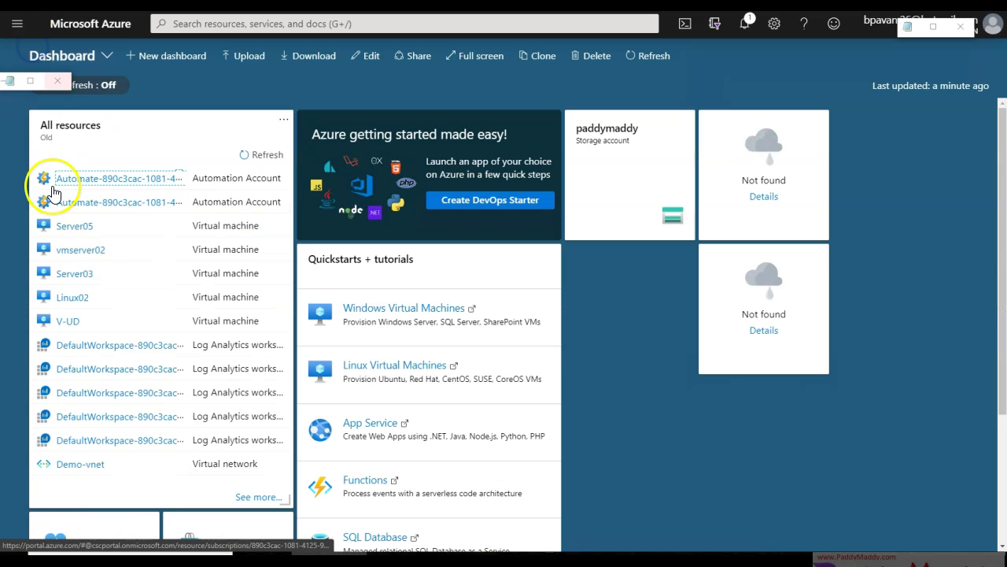
{"action": "left_click", "coordinate": [67, 199]}
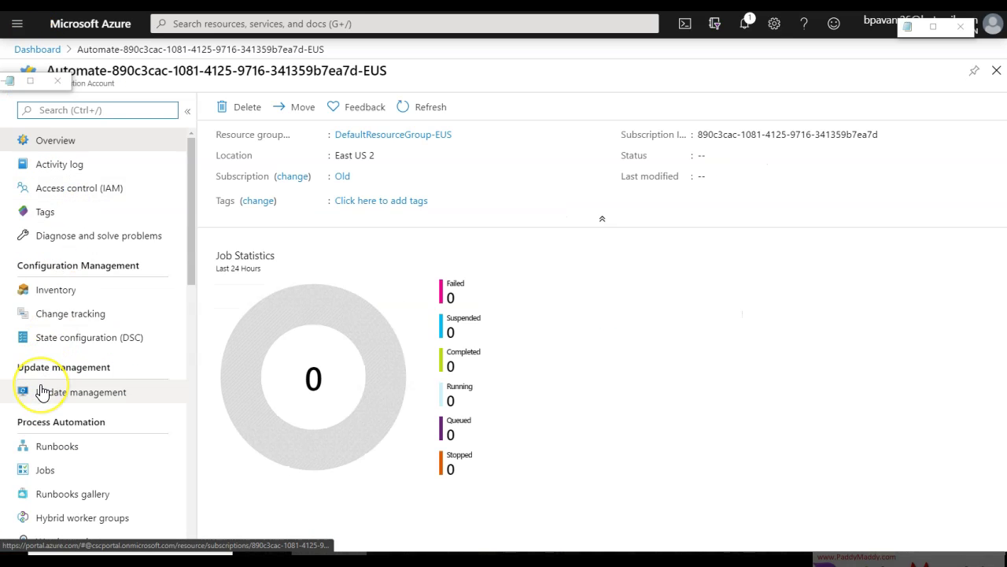
{"action": "left_click", "coordinate": [41, 391]}
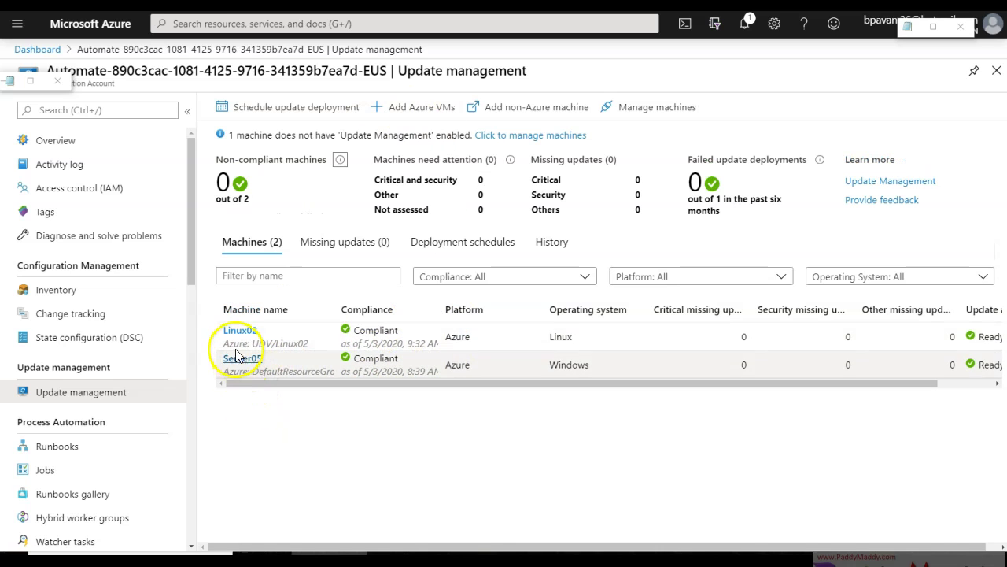
{"action": "left_click", "coordinate": [555, 239]}
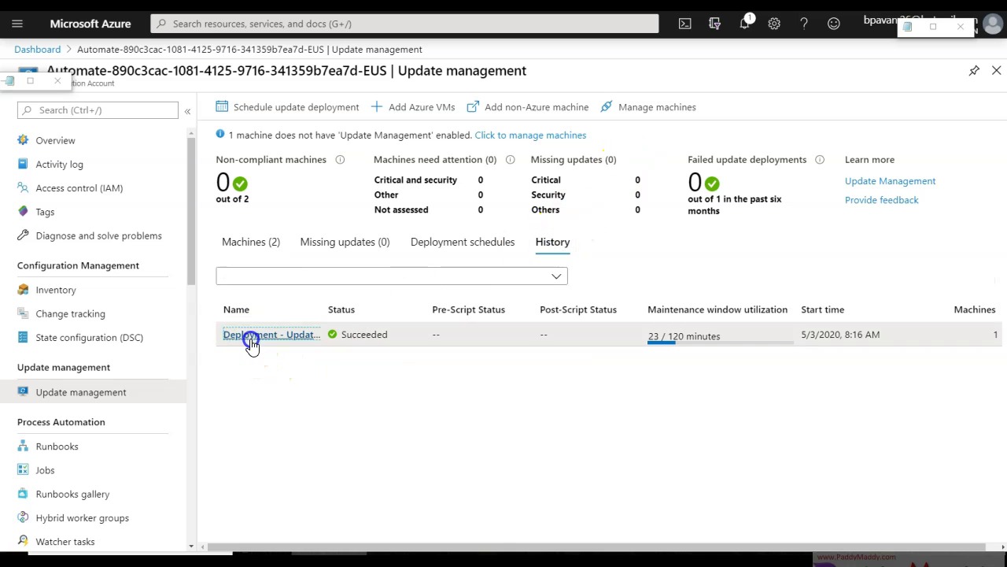
{"action": "left_click", "coordinate": [250, 339]}
{"action": "scroll", "coordinate": [259, 389], "scroll_direction": "down", "scroll_amount": 3}
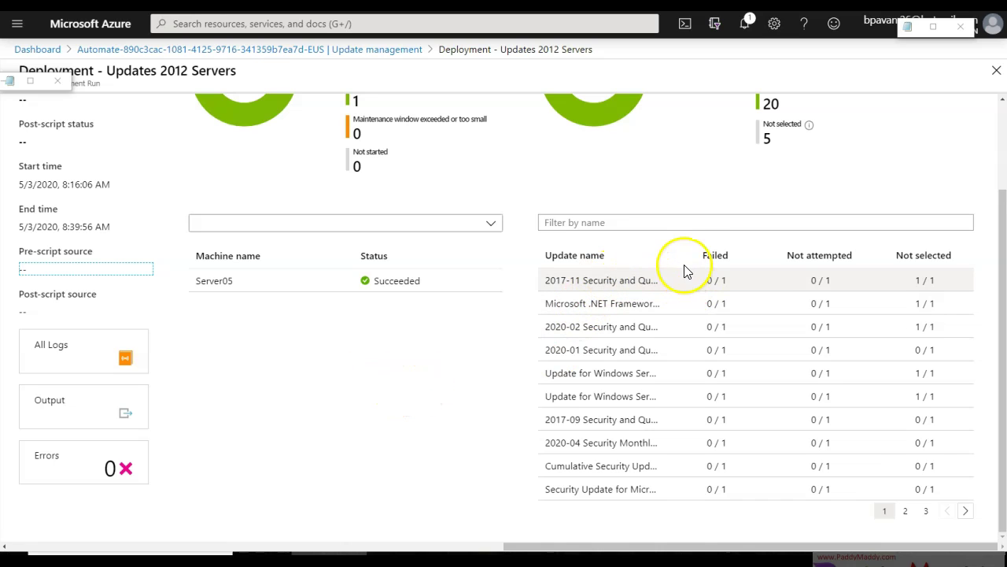
Step: Widen the update name column and examine each update's name and its failed, not attempted and not selected values
{"action": "double_click", "coordinate": [757, 246]}
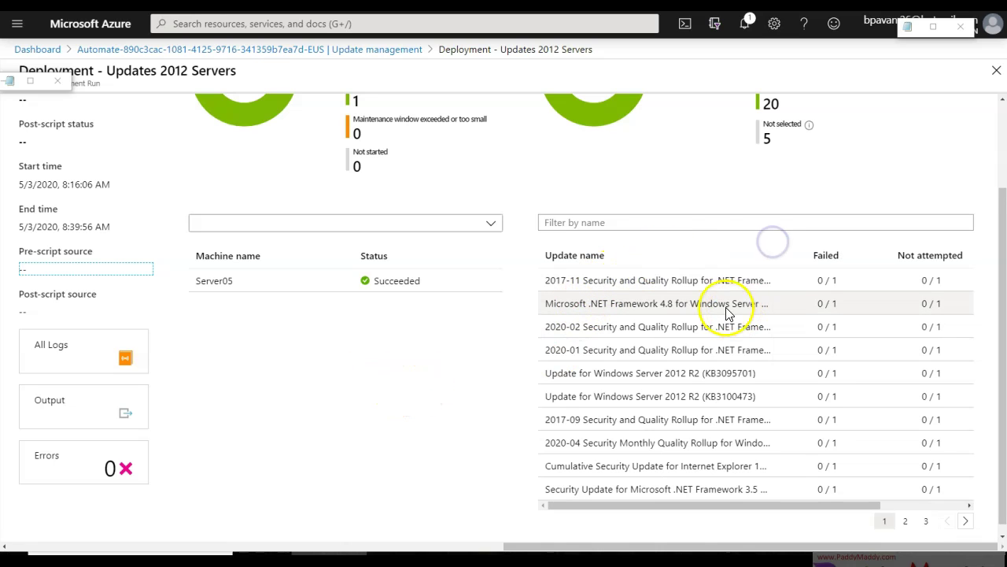
{"action": "left_click_drag", "start_coordinate": [801, 245], "coordinate": [858, 228]}
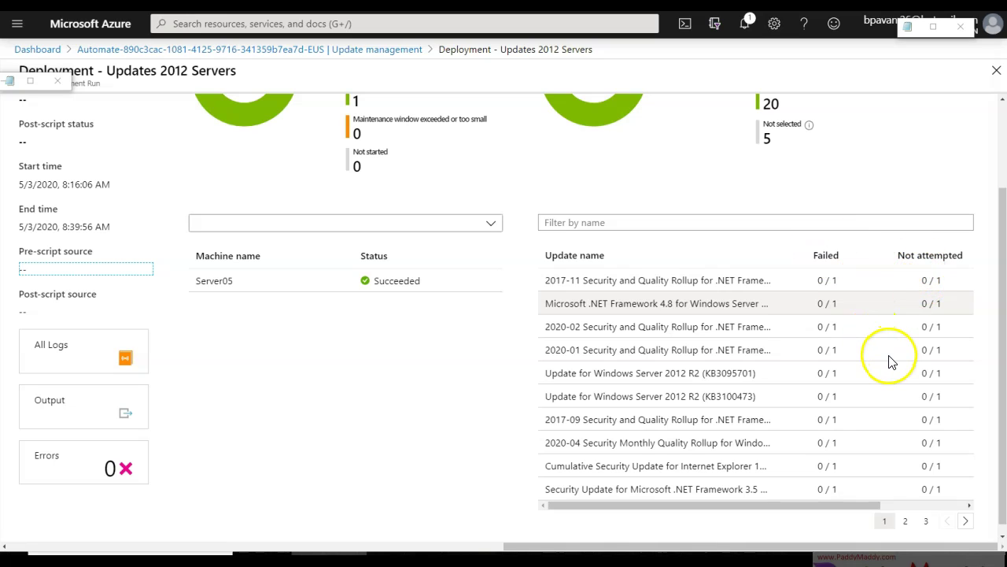
{"action": "left_click_drag", "start_coordinate": [571, 280], "coordinate": [751, 281]}
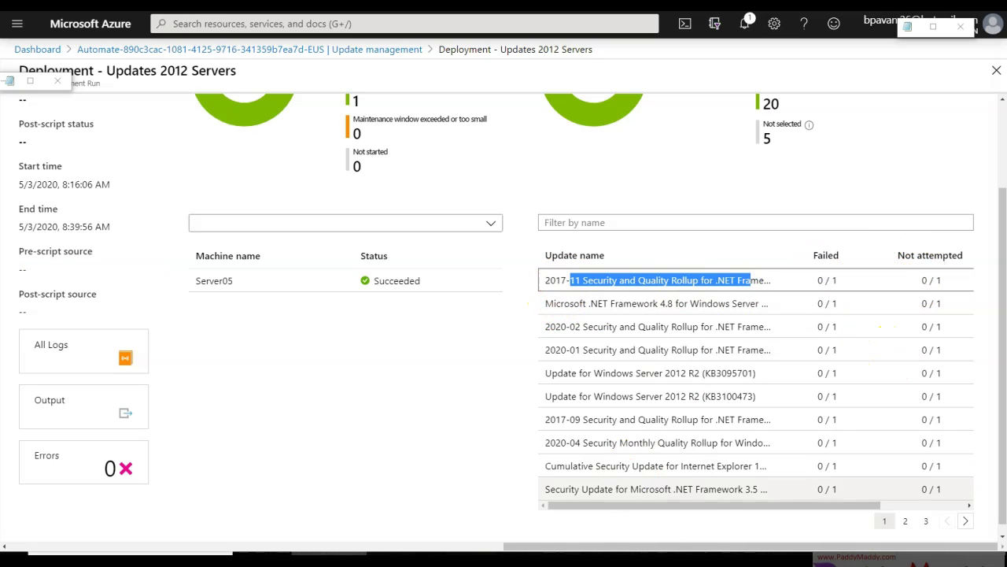
{"action": "left_click_drag", "start_coordinate": [709, 504], "coordinate": [855, 501]}
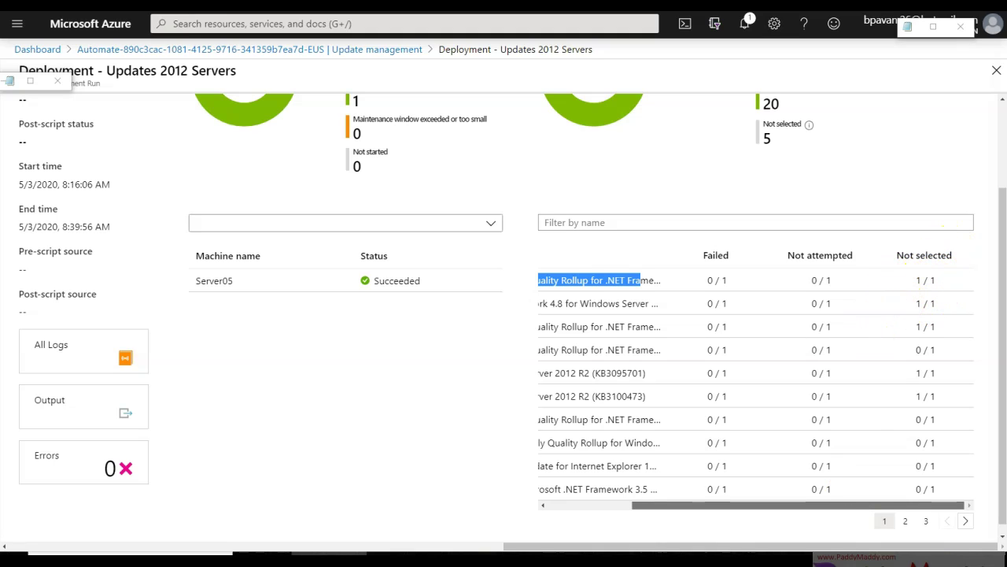
{"action": "left_click_drag", "start_coordinate": [720, 497], "coordinate": [686, 510]}
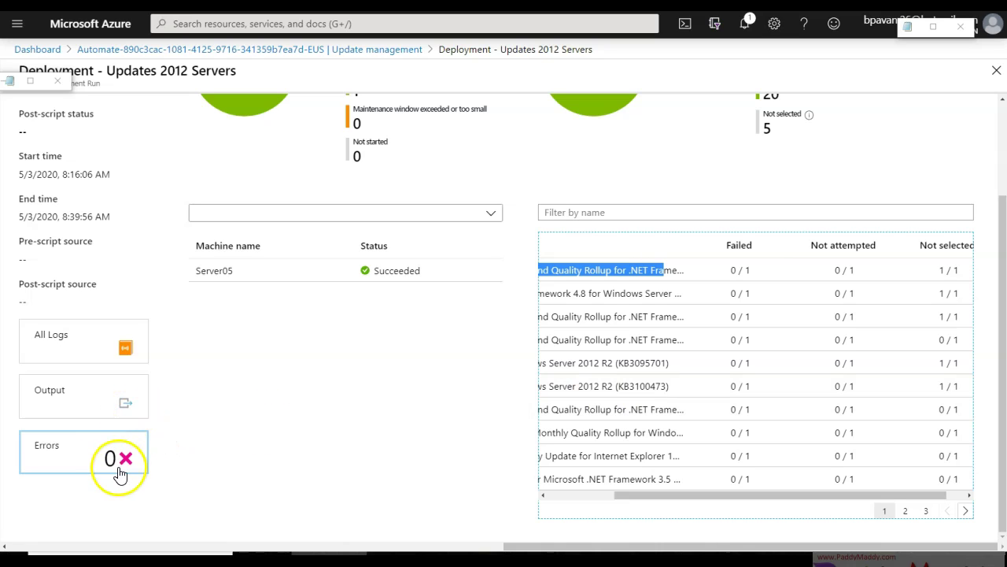
Step: Reopen the East US 2 account's Update management from the dashboard and open the 2012 servers deployment from its schedules, returning to the overview
{"action": "left_click", "coordinate": [142, 50]}
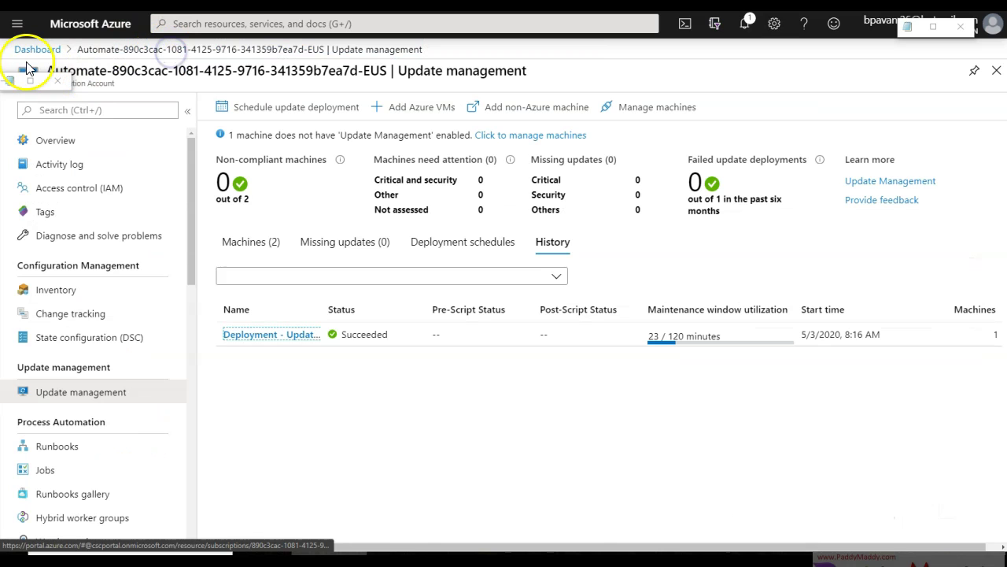
{"action": "left_click", "coordinate": [38, 49]}
{"action": "left_click", "coordinate": [100, 179]}
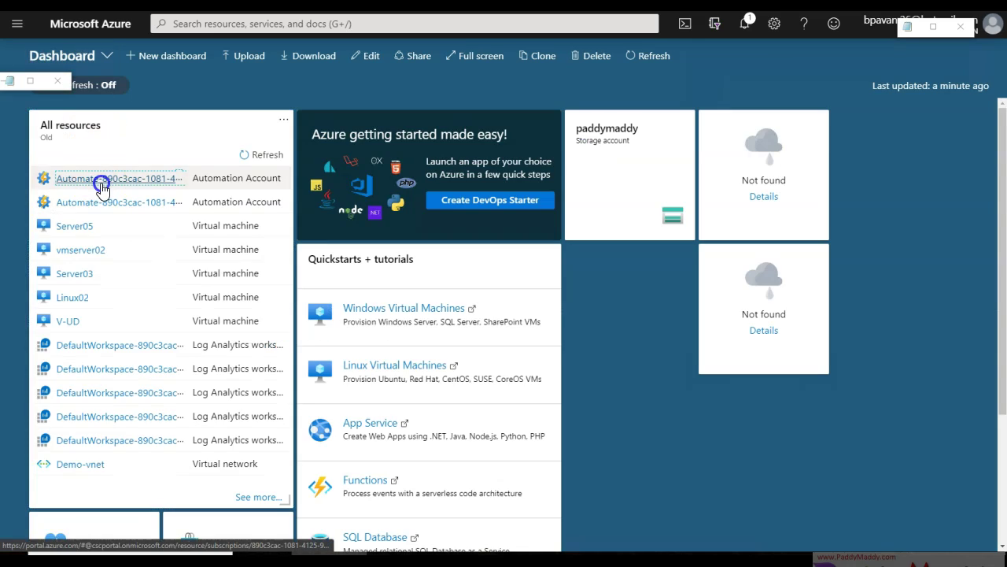
{"action": "left_click", "coordinate": [89, 394]}
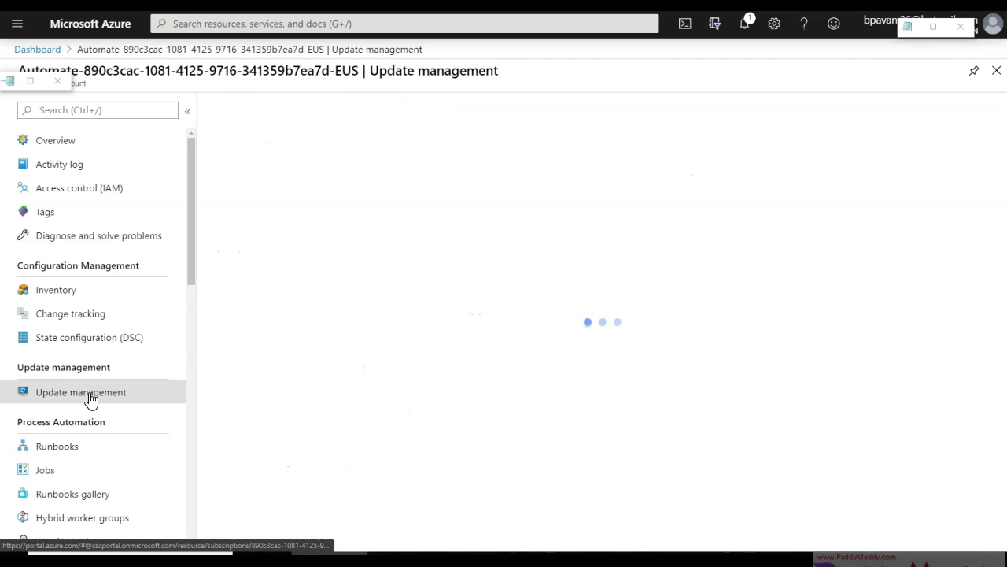
{"action": "left_click", "coordinate": [482, 244]}
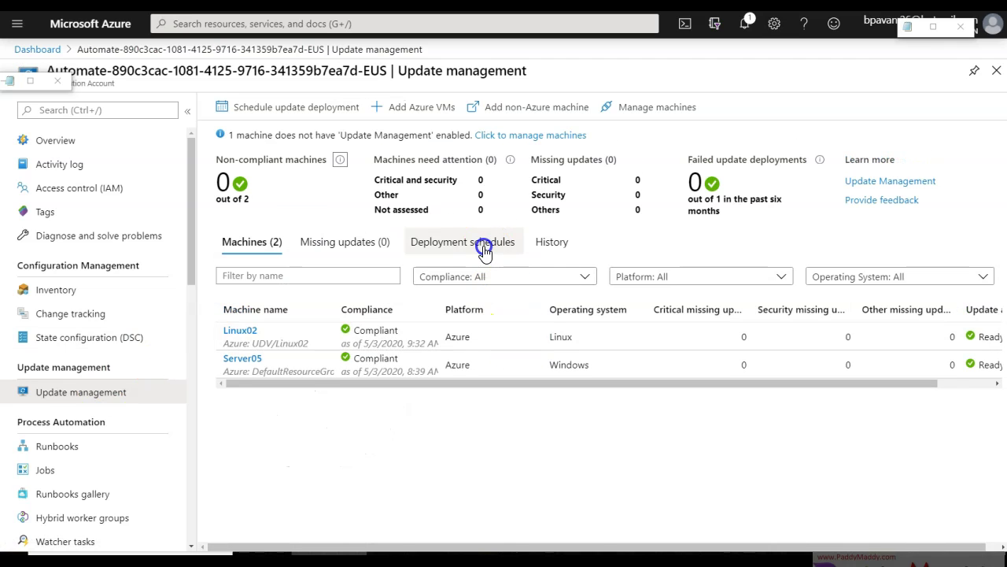
{"action": "left_click", "coordinate": [247, 334]}
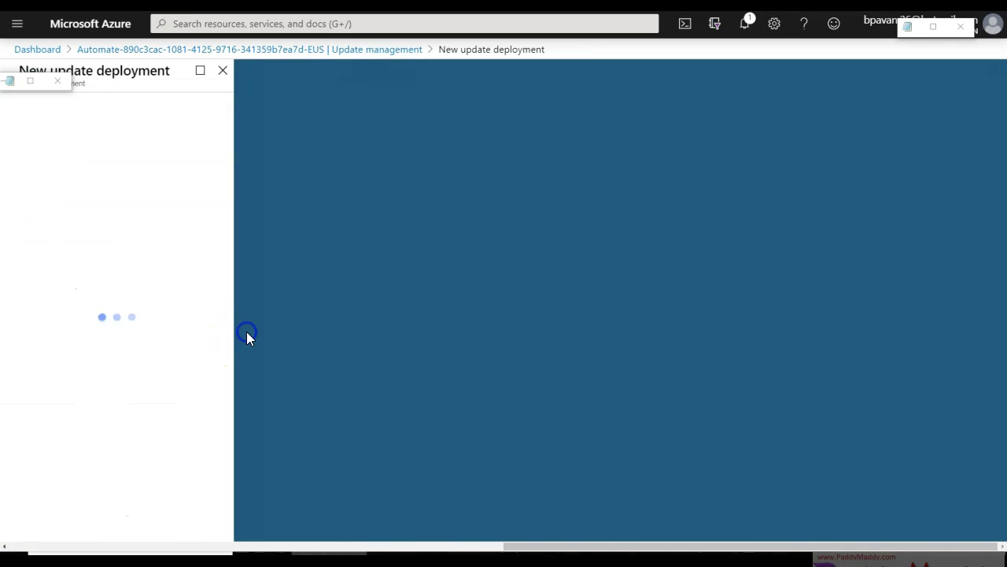
{"action": "left_click", "coordinate": [196, 48]}
Step: Open the 2012 servers deployment run from the history again and examine its list of updates
{"action": "left_click", "coordinate": [550, 244]}
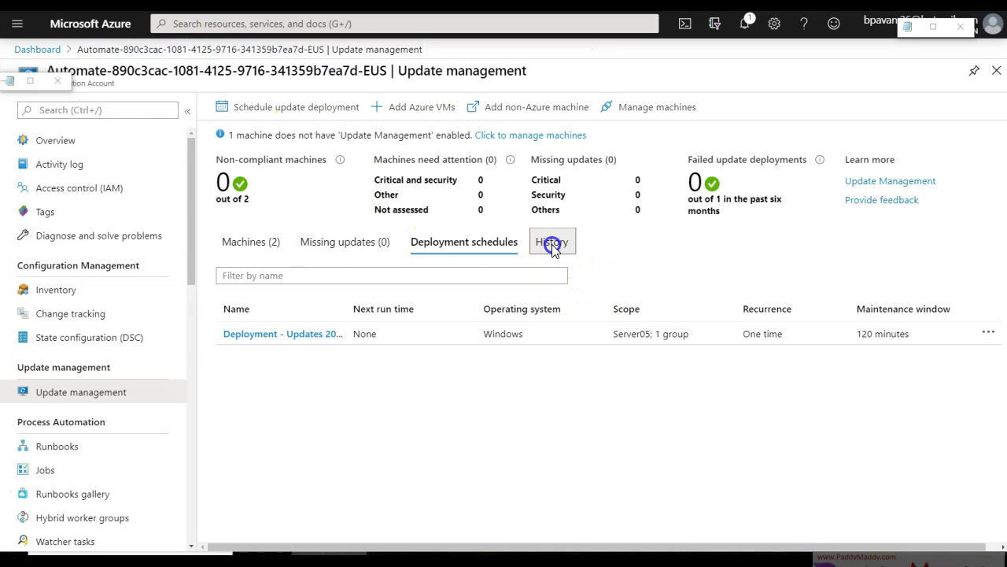
{"action": "left_click", "coordinate": [259, 335]}
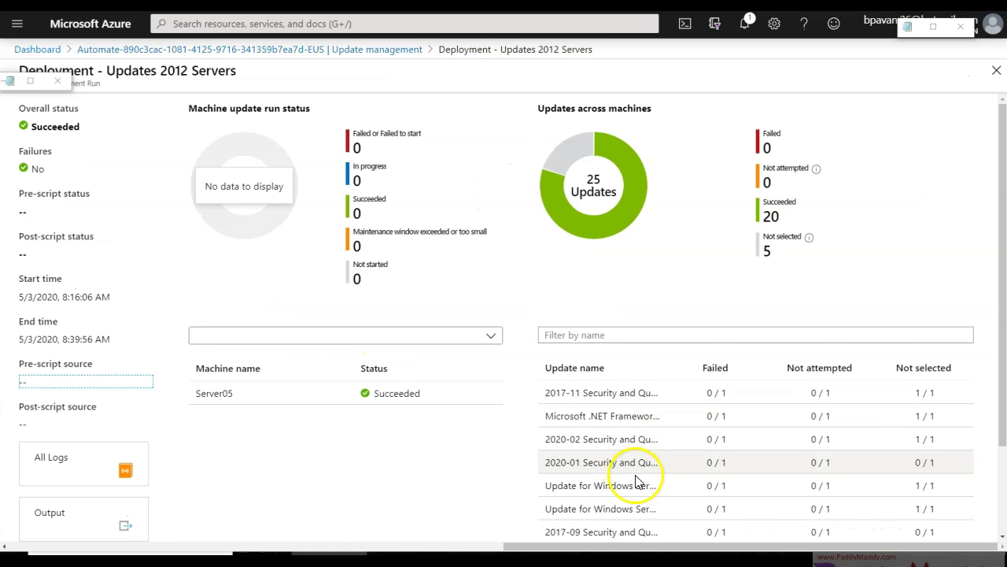
{"action": "scroll", "coordinate": [637, 481], "scroll_direction": "down", "scroll_amount": 2}
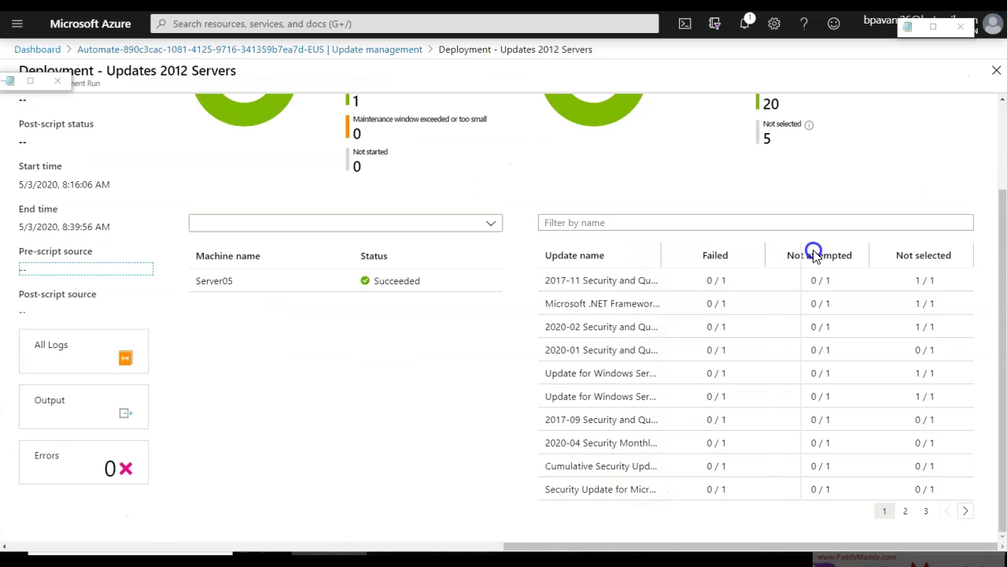